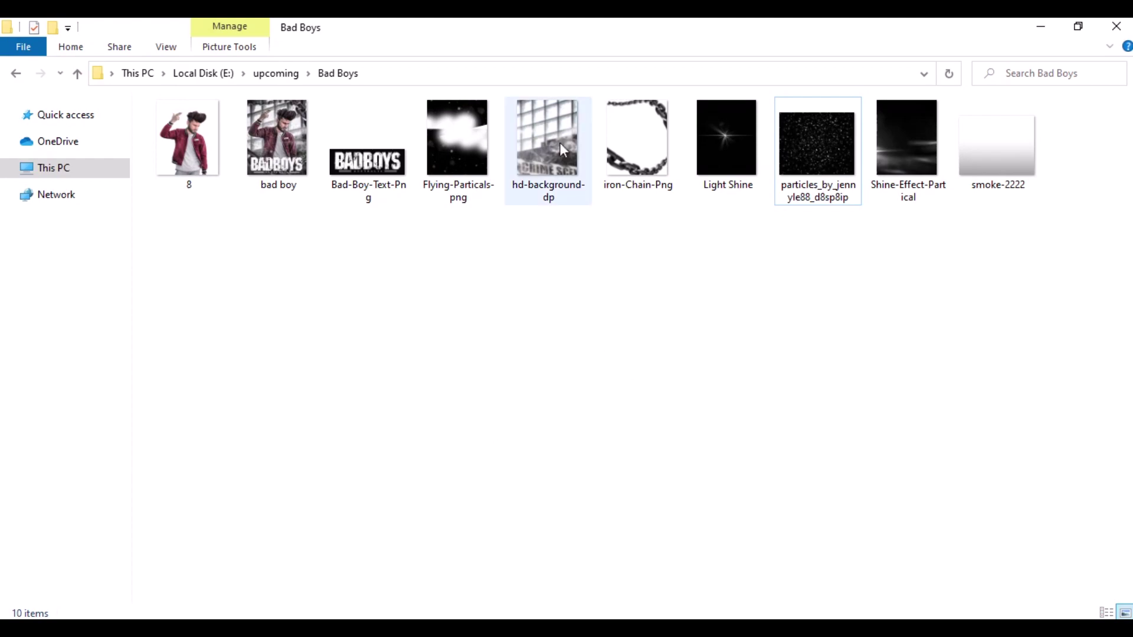
Drag the hd-background-dp crime-scene photo from File Explorer into Photoshop.
mouse_move(547, 145)
left_mouse_down()
mouse_move(513, 461)
mouse_move(520, 302)
left_mouse_up()
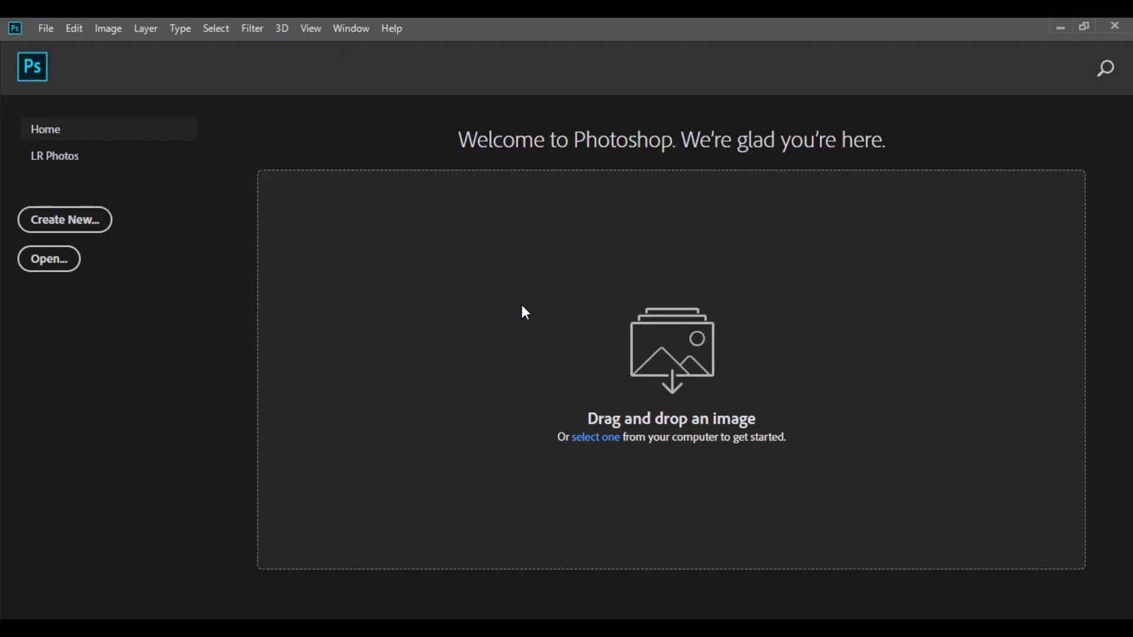
Create a new blank 3000 × 3820 px, 300 ppi document.
left_click(46, 30)
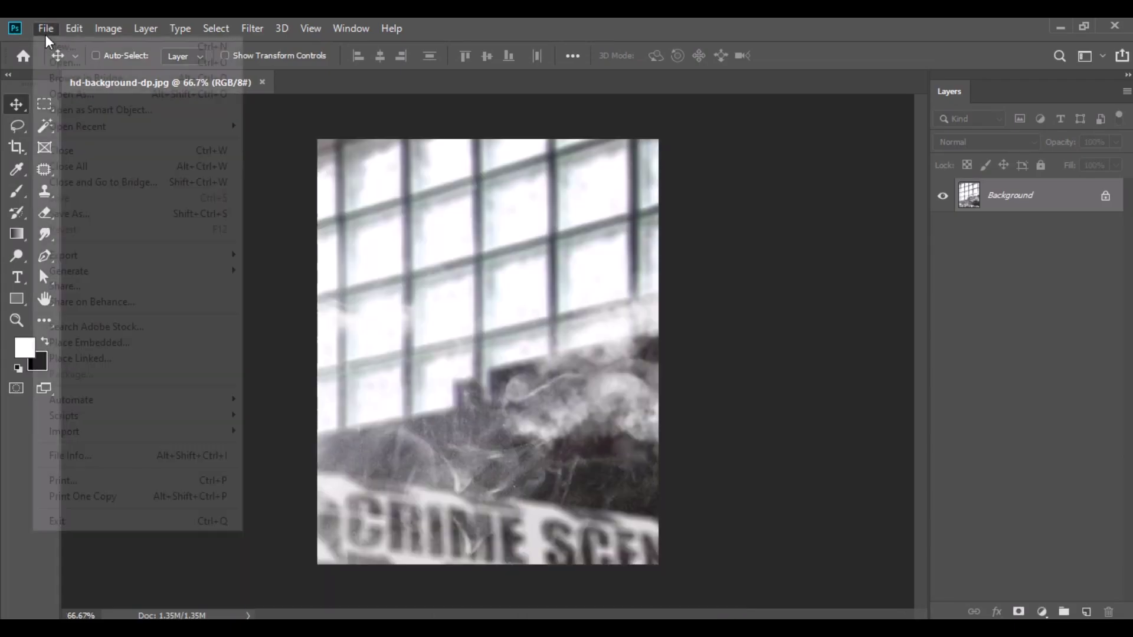
left_click(68, 47)
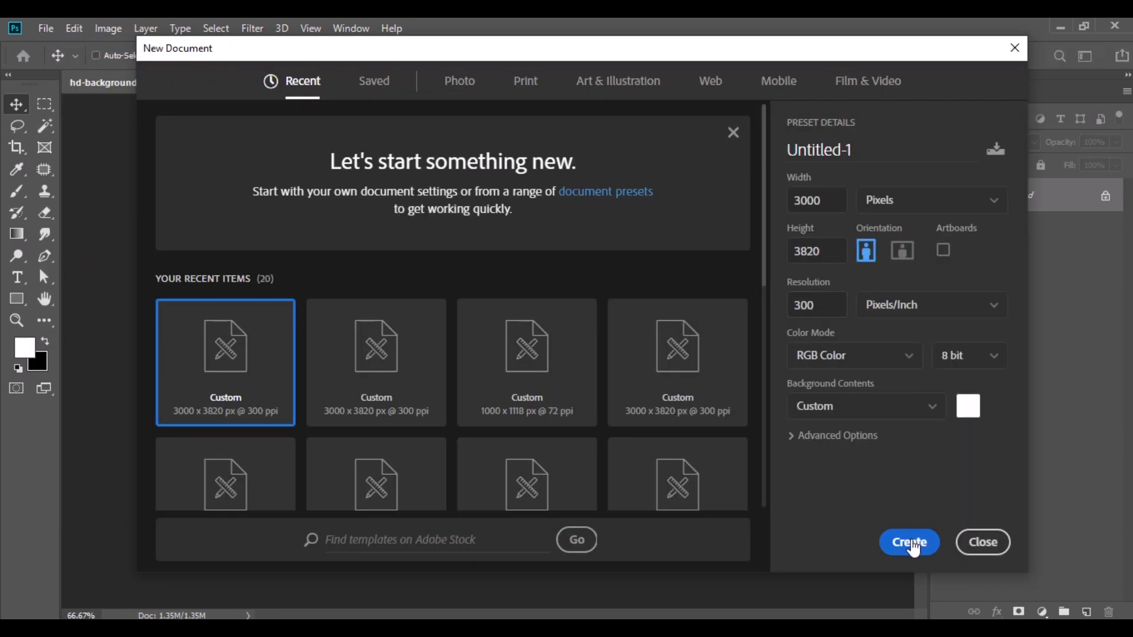
left_click(912, 545)
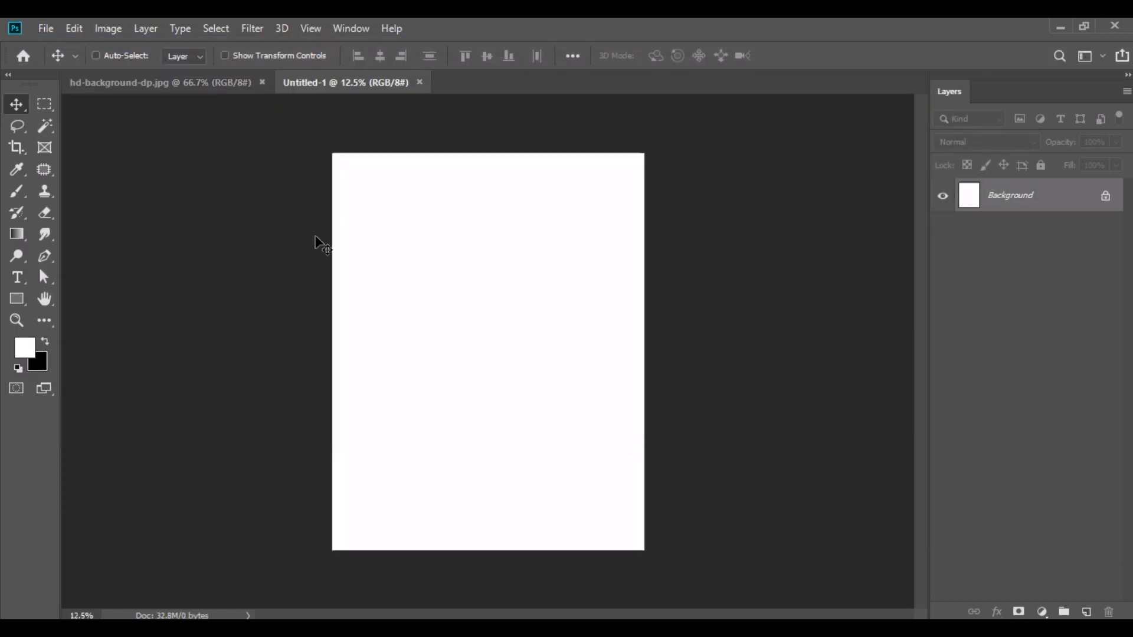
Convert the crime-scene photo's Background layer into a smart object.
left_click(232, 85)
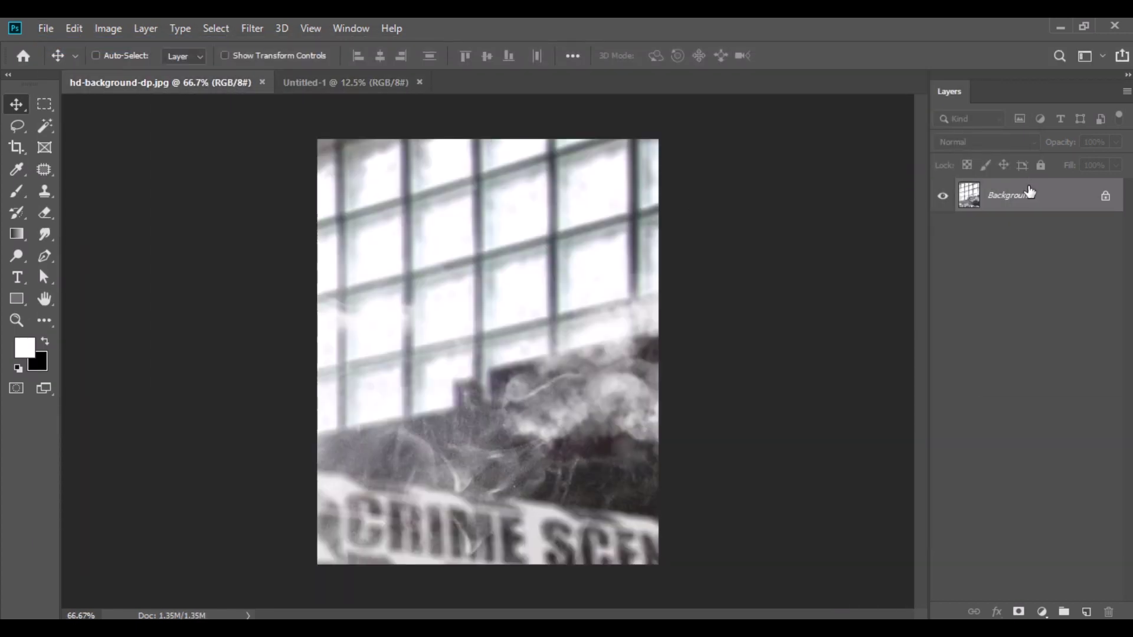
right_click(1029, 192)
left_click(1009, 295)
Copy the crime-scene photo into Untitled-1 and scale it to about 117% × 116% to fill the canvas.
left_click_drag(568, 272, 505, 280)
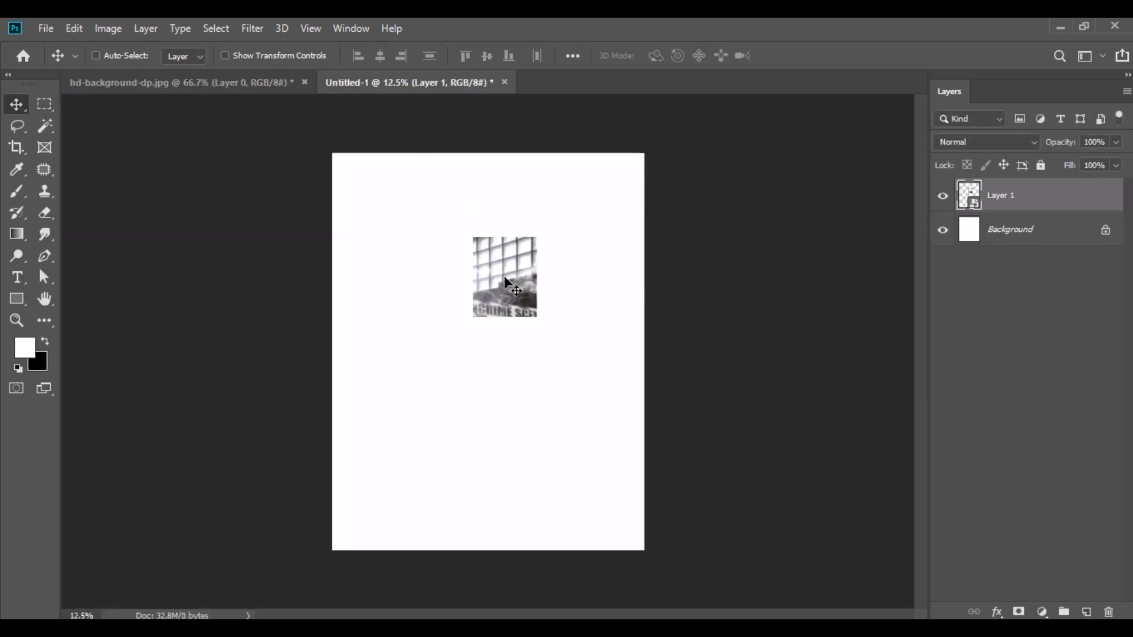
left_click(70, 29)
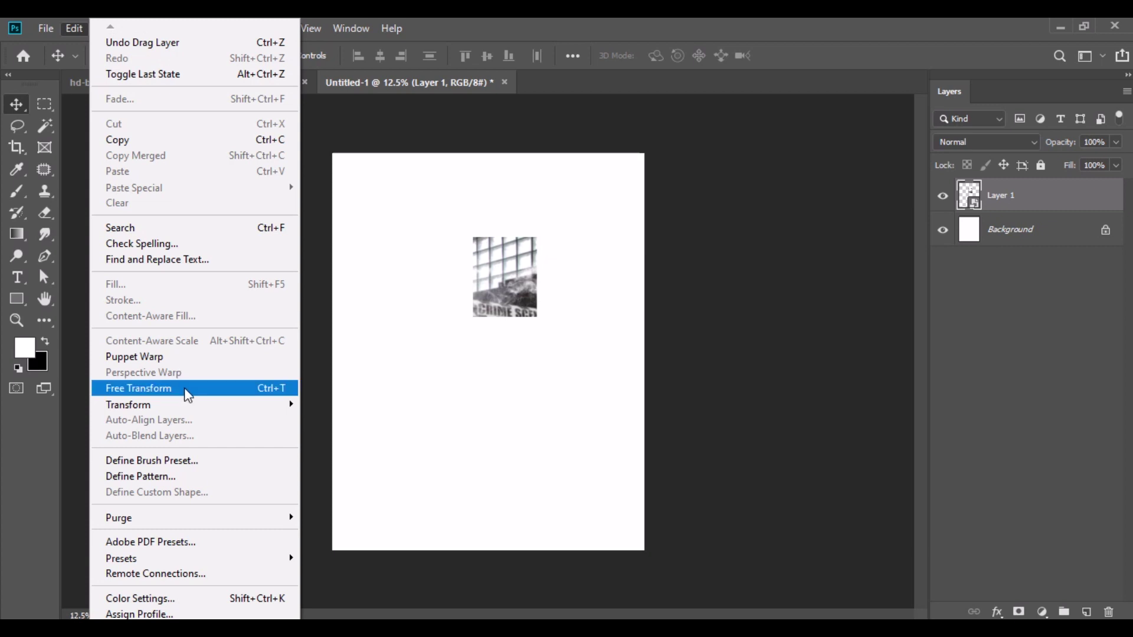
left_click(184, 388)
left_click_drag(369, 63, 445, 66)
left_click_drag(499, 219, 512, 301)
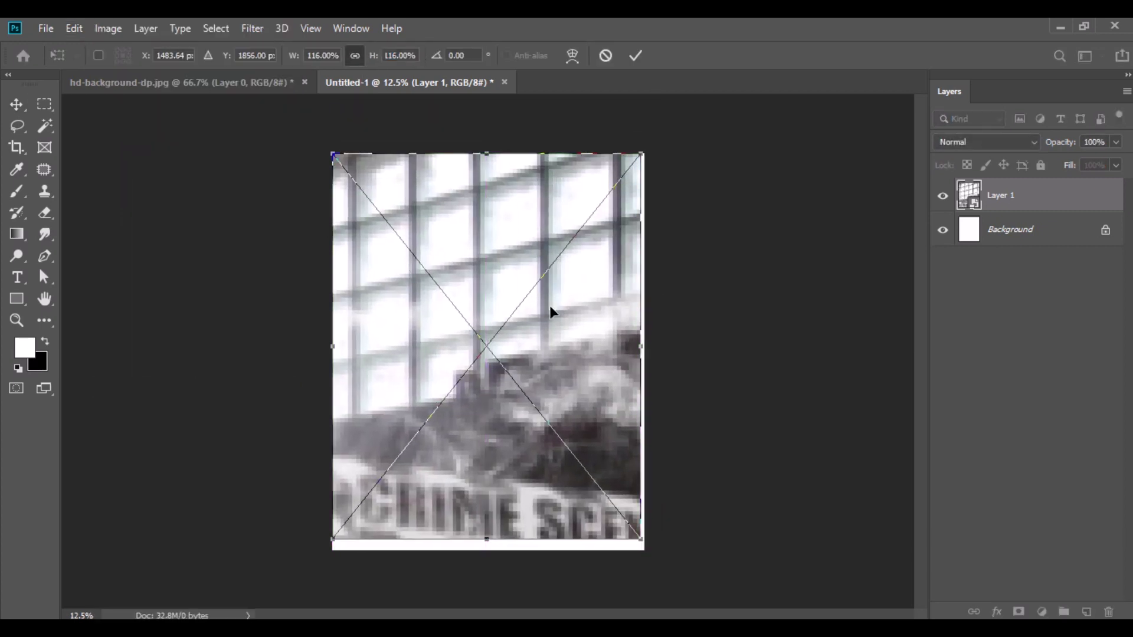
left_click_drag(640, 346, 645, 346)
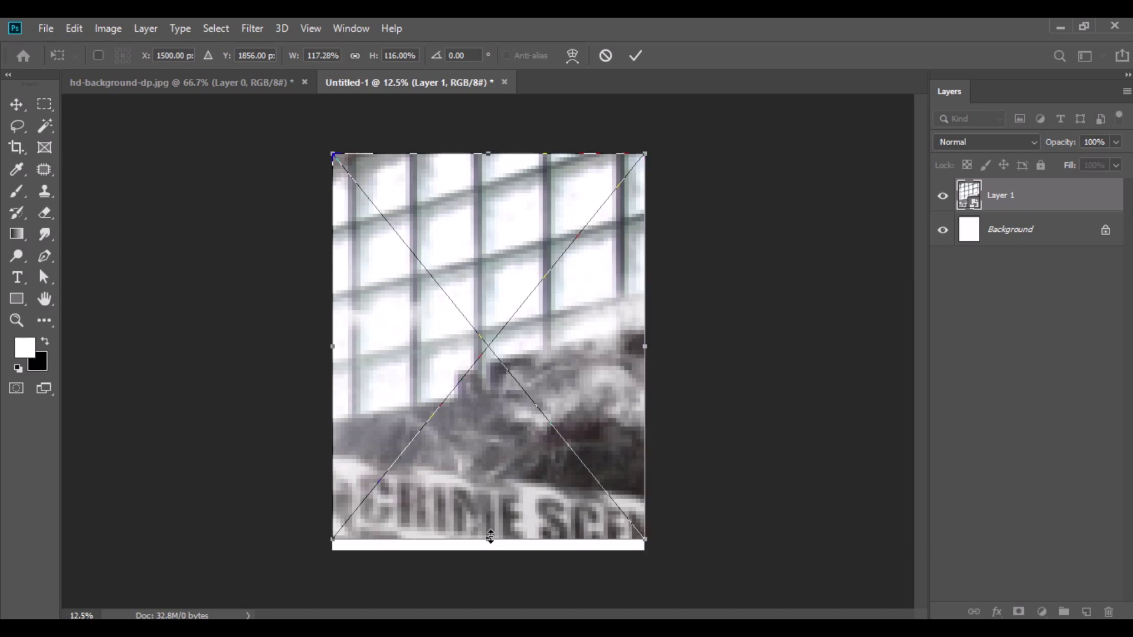
left_click_drag(490, 537, 491, 549)
key("Return")
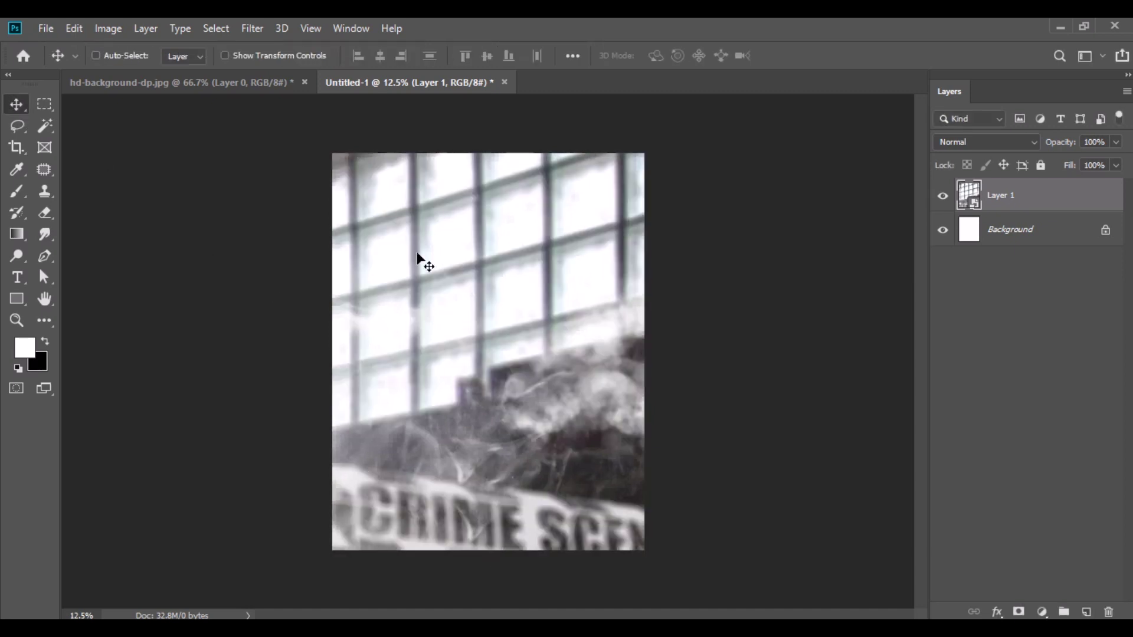
Grade the photo in Camera Raw: Highlights -36, Shadows +25, Blacks -29, Contrast +10, Clarity +19.
left_click(252, 28)
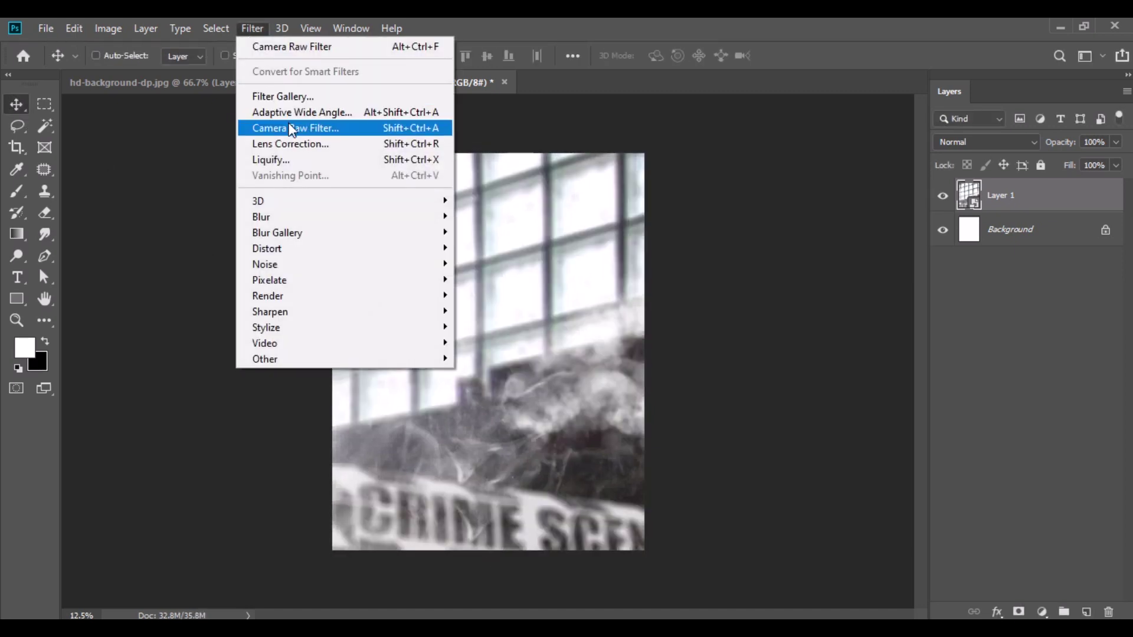
left_click(289, 118)
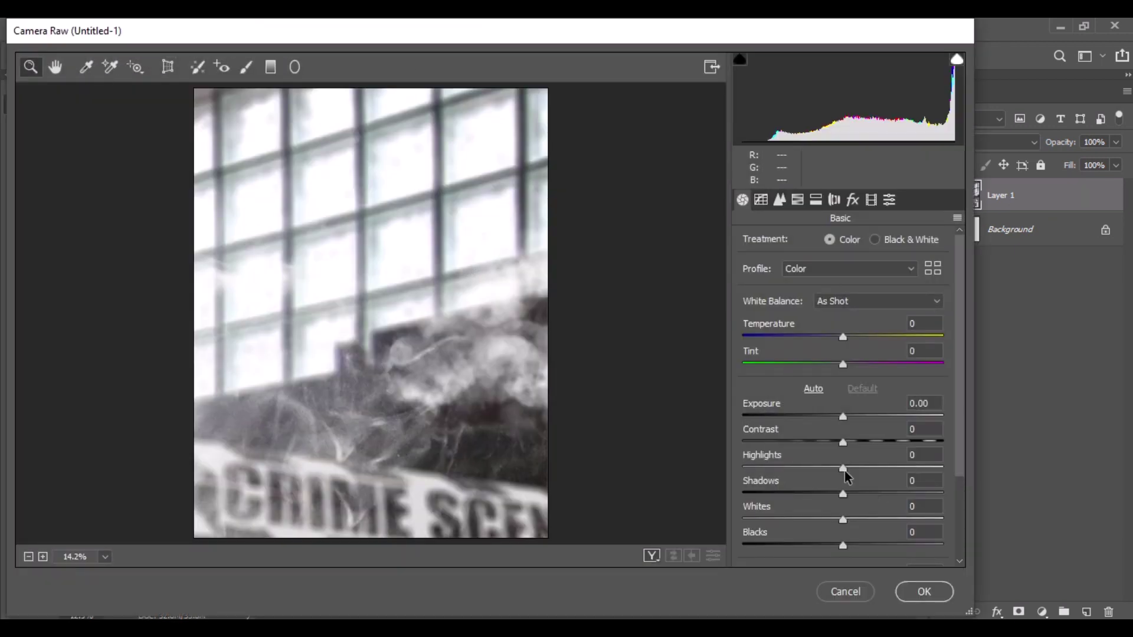
left_click_drag(844, 468, 807, 468)
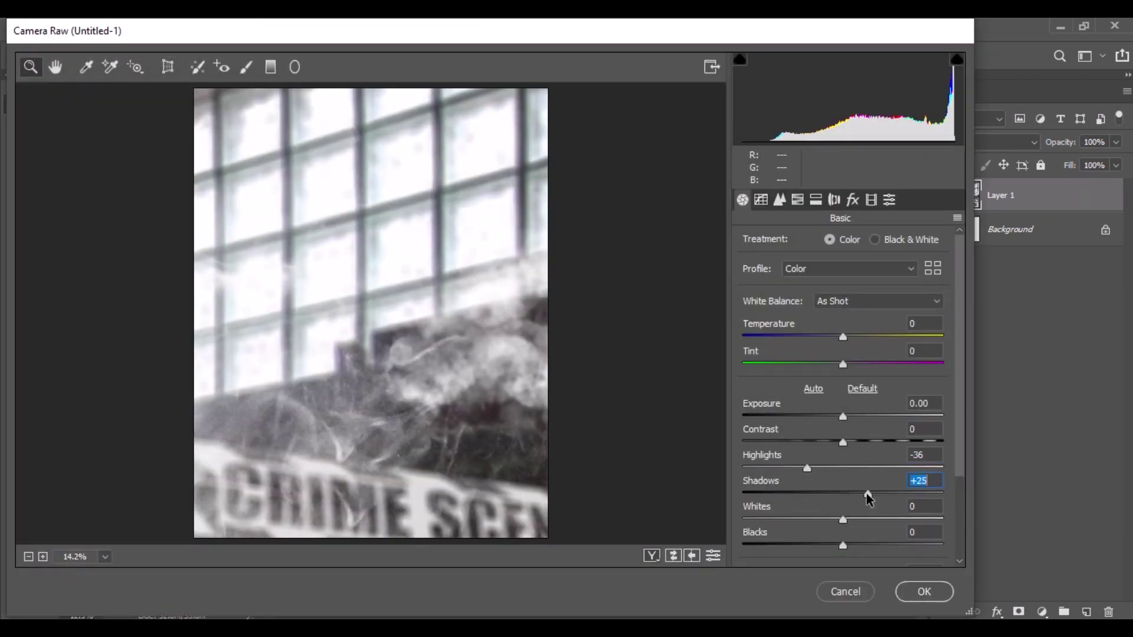
left_click_drag(844, 546, 814, 546)
scroll(843, 488, "down", 3)
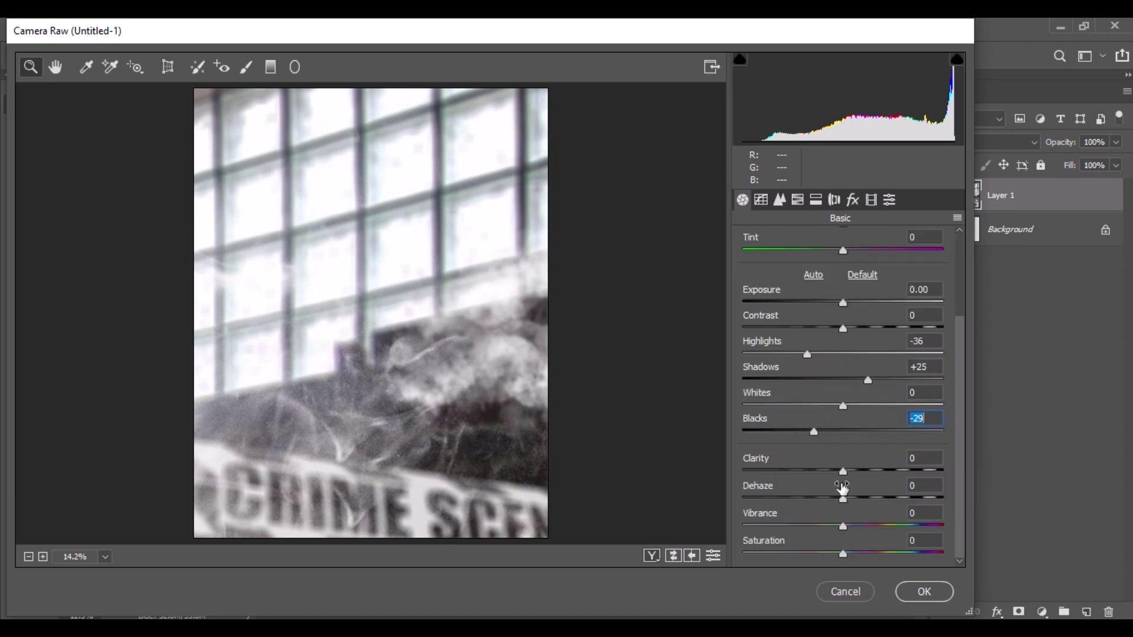
left_click_drag(852, 469, 865, 469)
left_click_drag(843, 328, 848, 328)
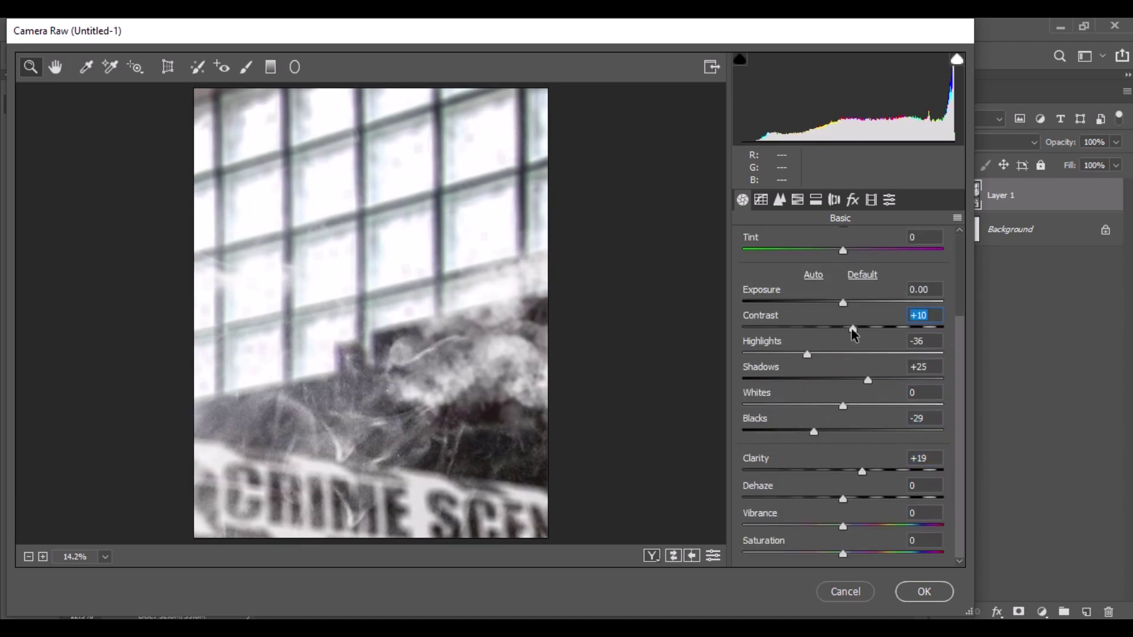
left_click(917, 593)
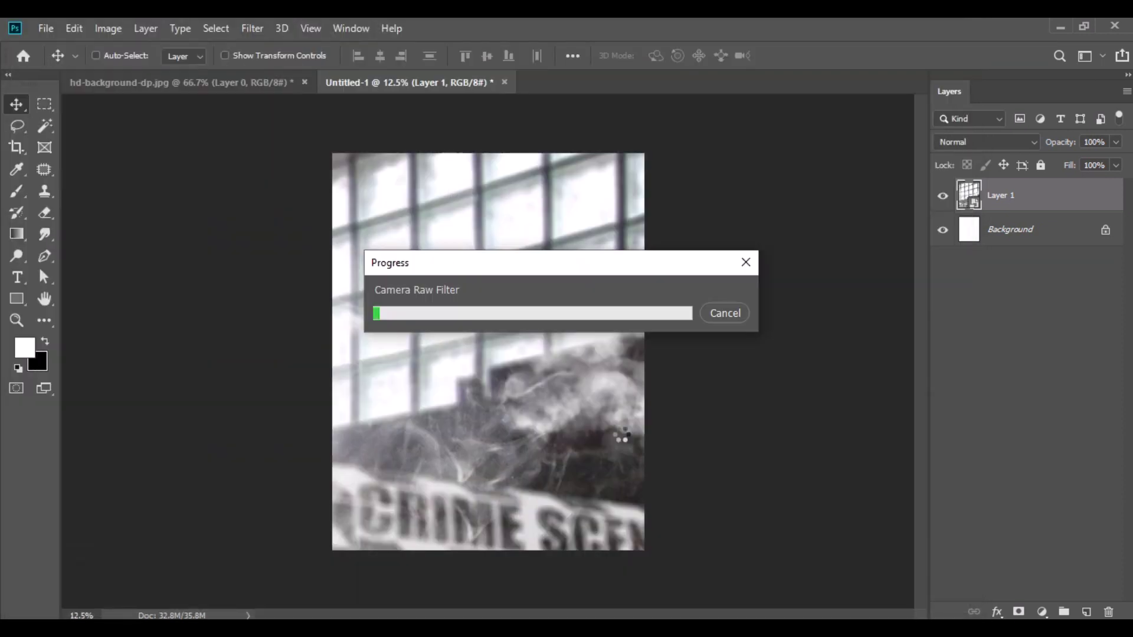
left_click(305, 83)
Close the original background file without saving and open the man cutout 8.png.
left_click(555, 260)
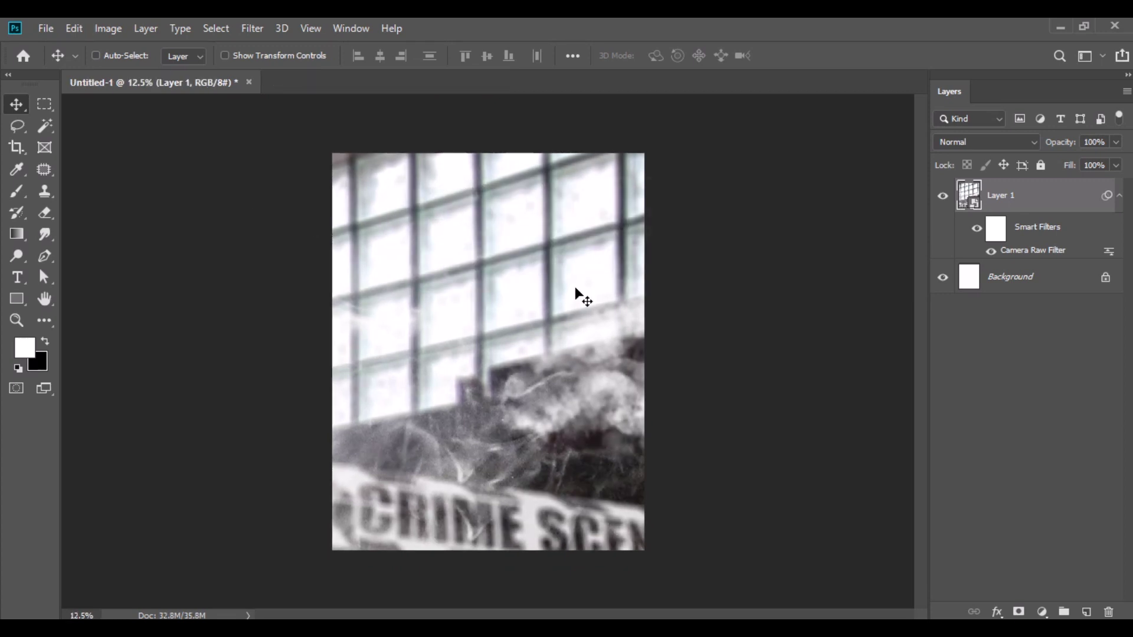
left_click(1119, 196)
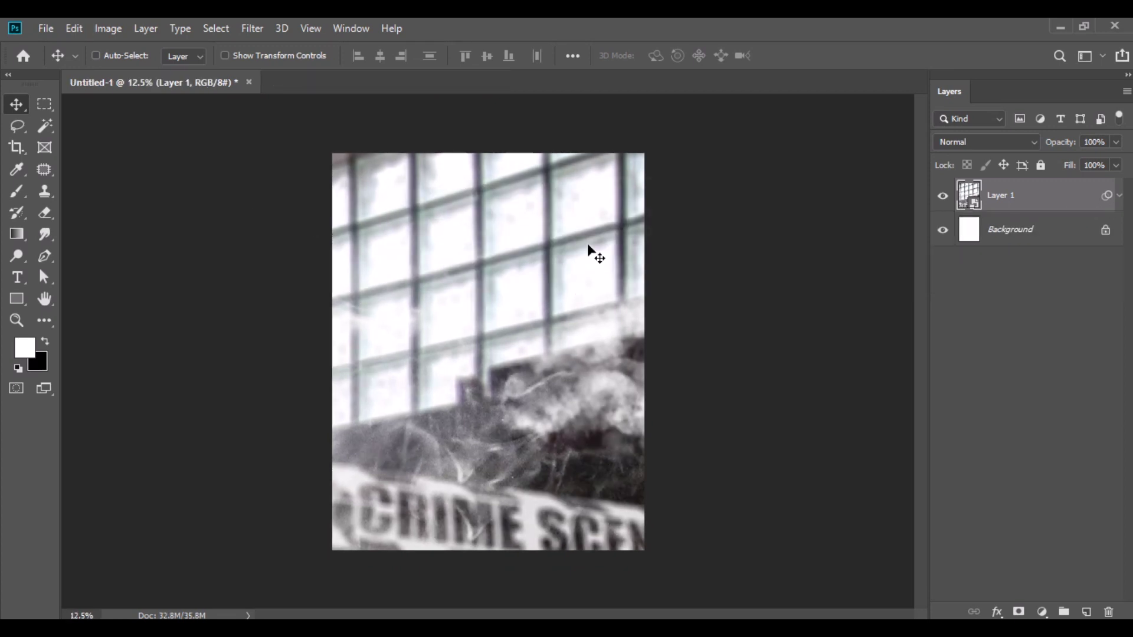
left_click(434, 628)
mouse_move(188, 141)
left_mouse_down()
mouse_move(373, 357)
mouse_move(490, 108)
mouse_move(490, 79)
left_mouse_up()
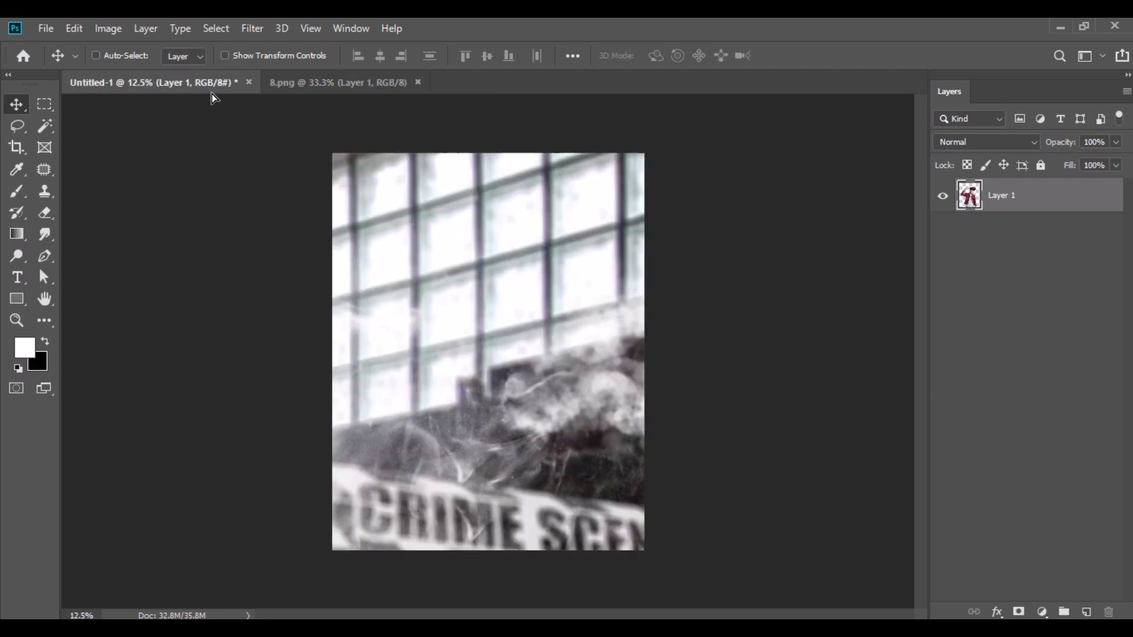
Place the man in the red jacket into the poster, scaled to about 296% and positioned.
left_click_drag(502, 304, 451, 460)
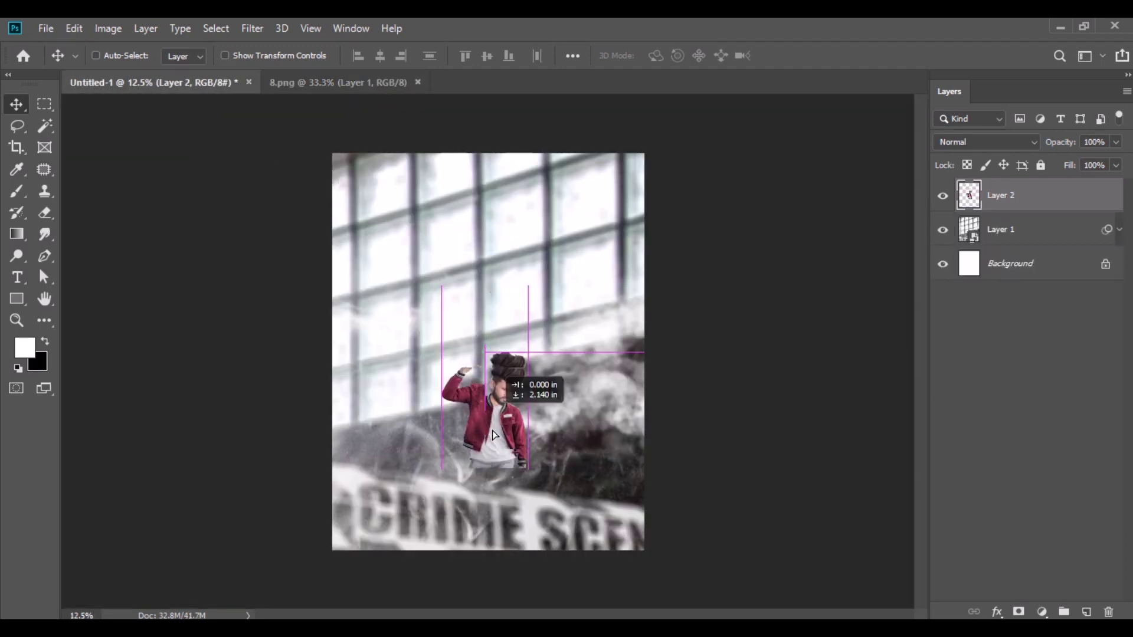
left_click(74, 30)
left_click(195, 384)
left_click_drag(366, 56, 526, 83)
left_click_drag(524, 395, 510, 281)
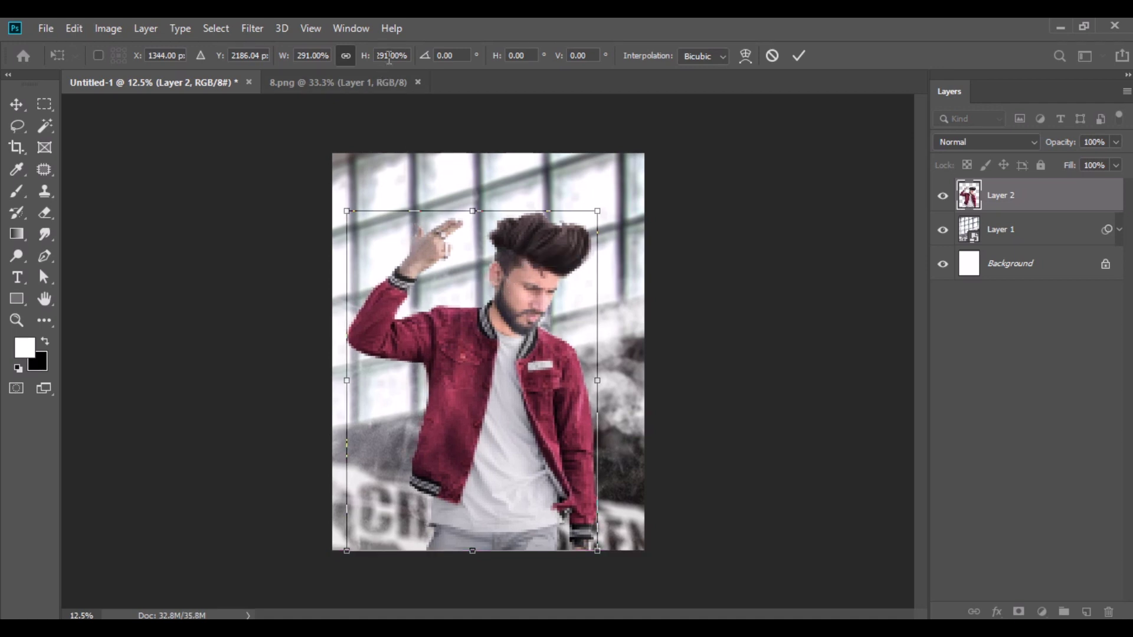
left_click_drag(359, 55, 368, 55)
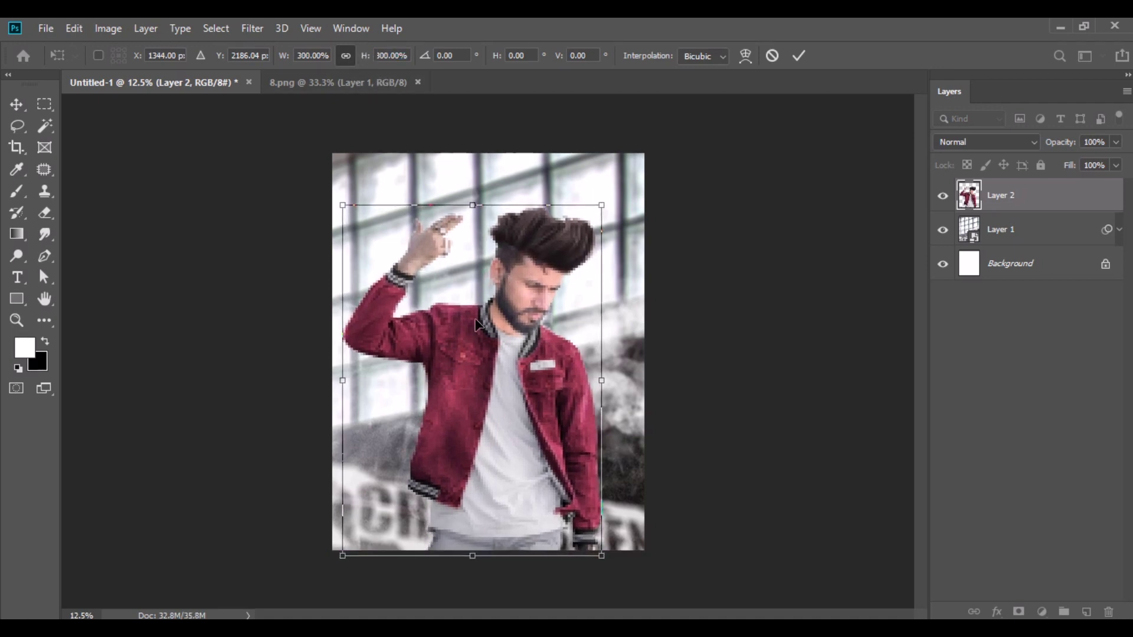
left_click_drag(497, 377, 498, 375)
left_click_drag(366, 62, 360, 62)
left_click_drag(503, 369, 504, 375)
key("Return")
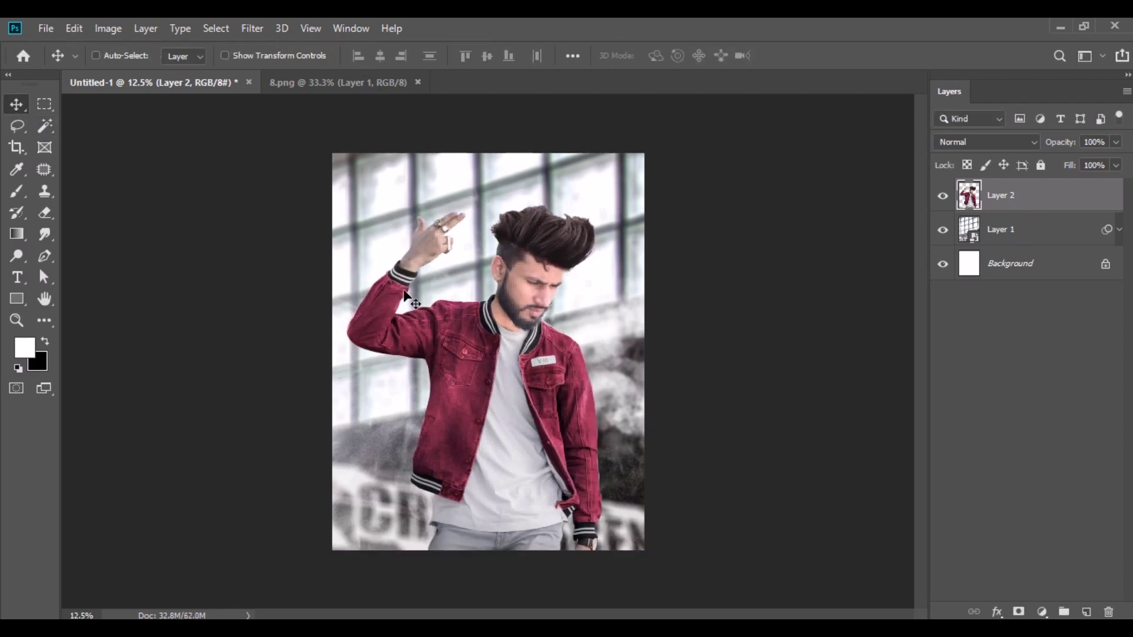
left_click(358, 87)
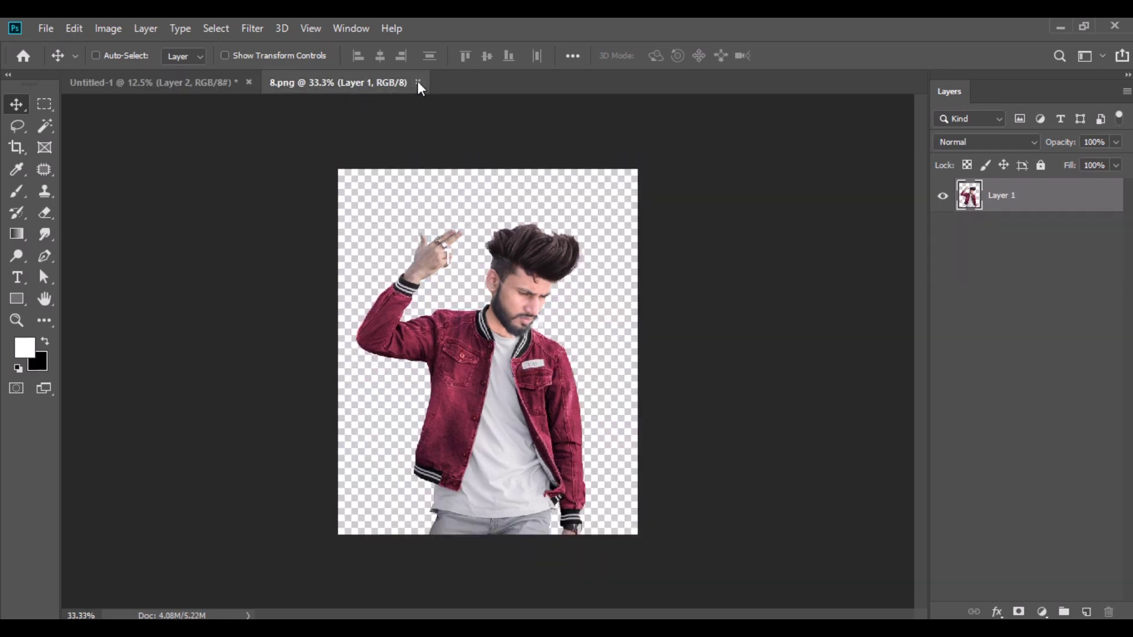
Grade the man in Camera Raw: Contrast -20, Highlights -6, Blacks -15, Clarity +11, Reds saturation -48.
left_click(418, 83)
left_click(246, 27)
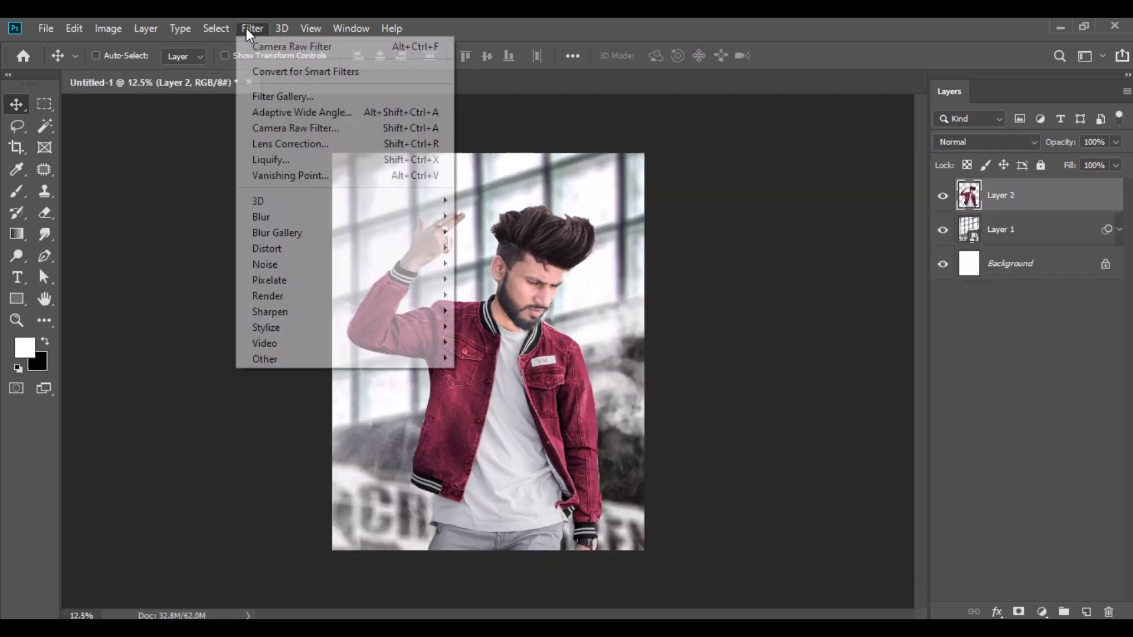
left_click(281, 123)
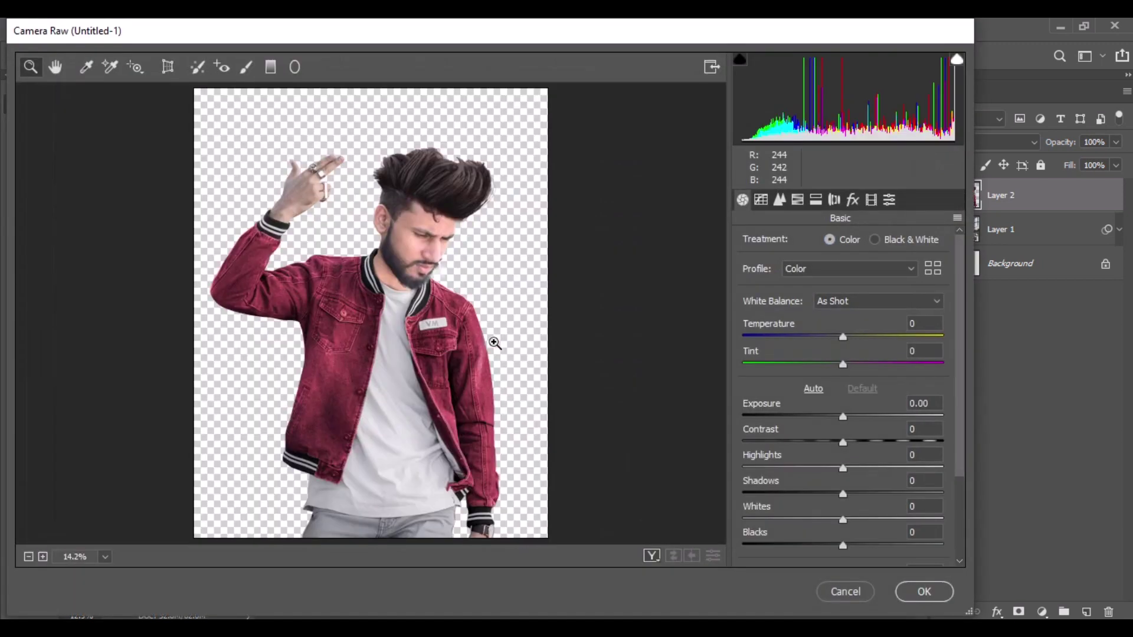
mouse_move(830, 444)
left_mouse_down()
mouse_move(809, 469)
mouse_move(870, 495)
left_mouse_up()
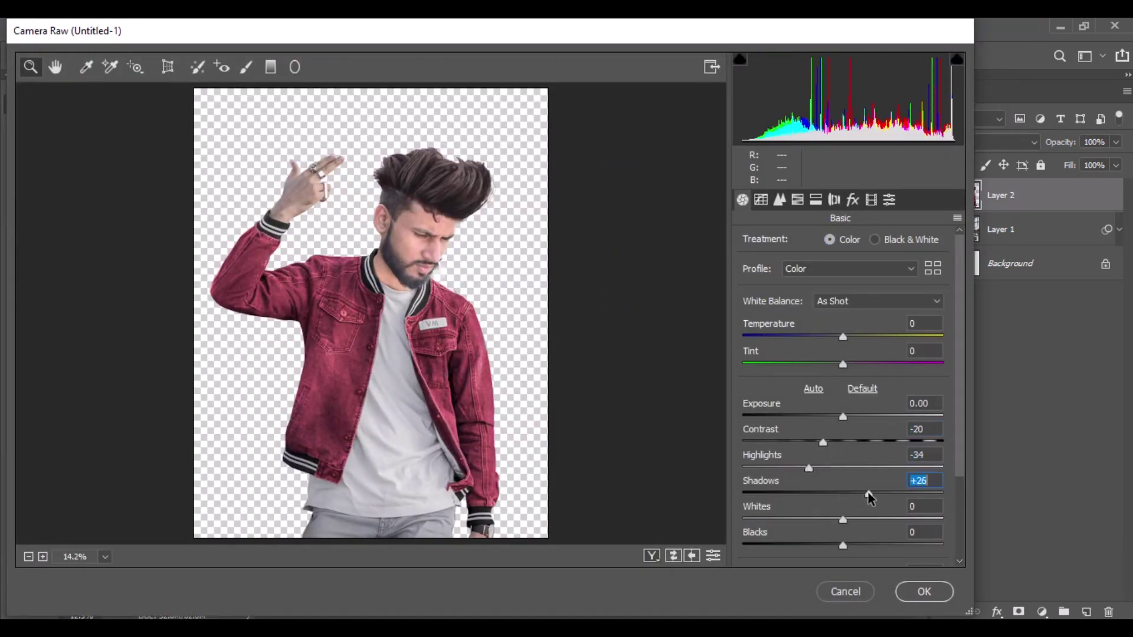
left_click_drag(790, 469, 837, 470)
left_click_drag(848, 546, 831, 551)
scroll(848, 501, "down", 3)
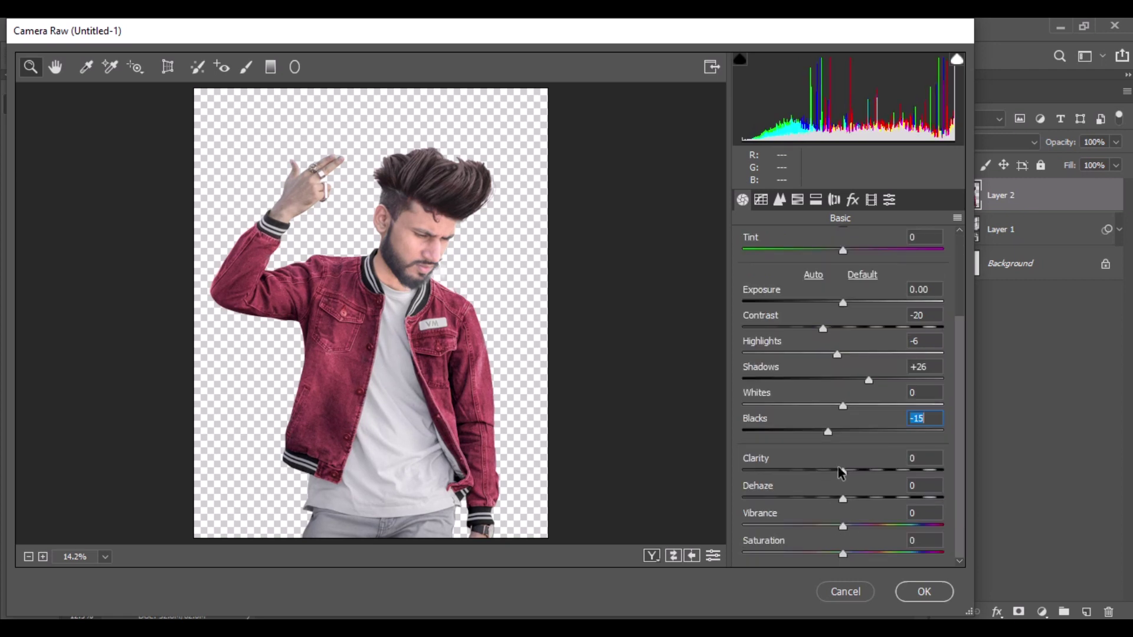
left_click_drag(844, 472, 856, 472)
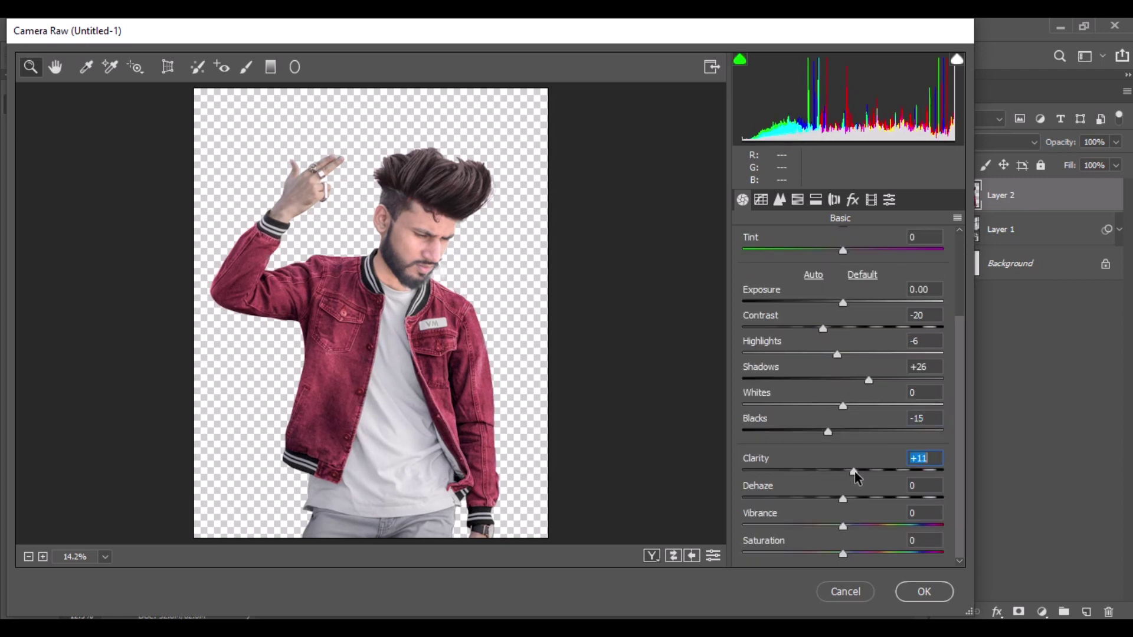
left_click(797, 199)
left_click_drag(803, 305, 799, 305)
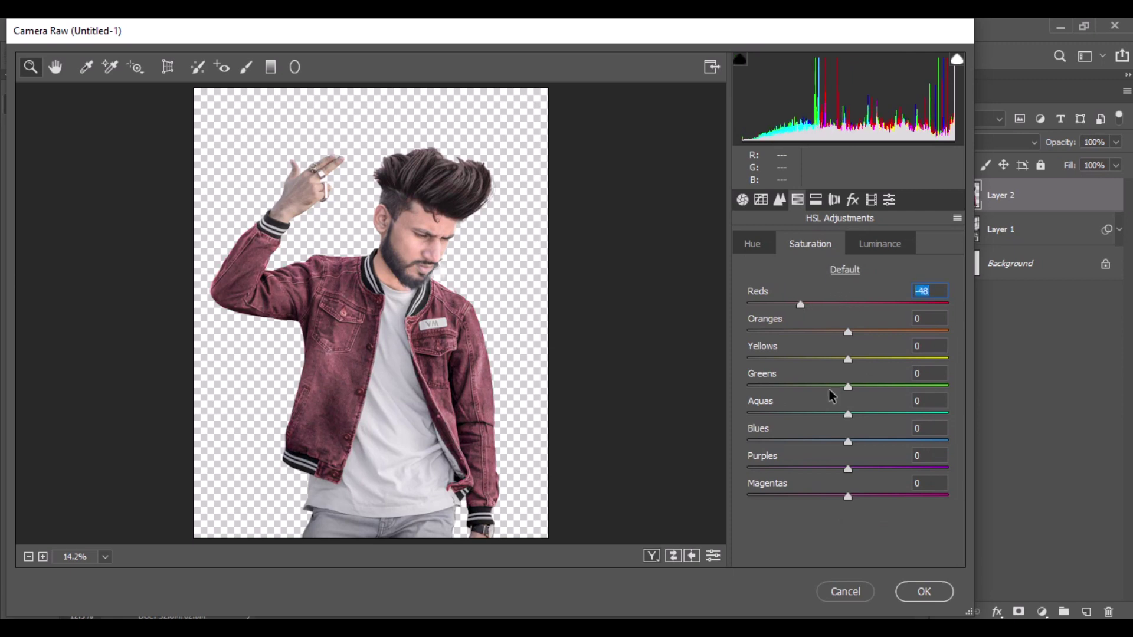
left_click(914, 593)
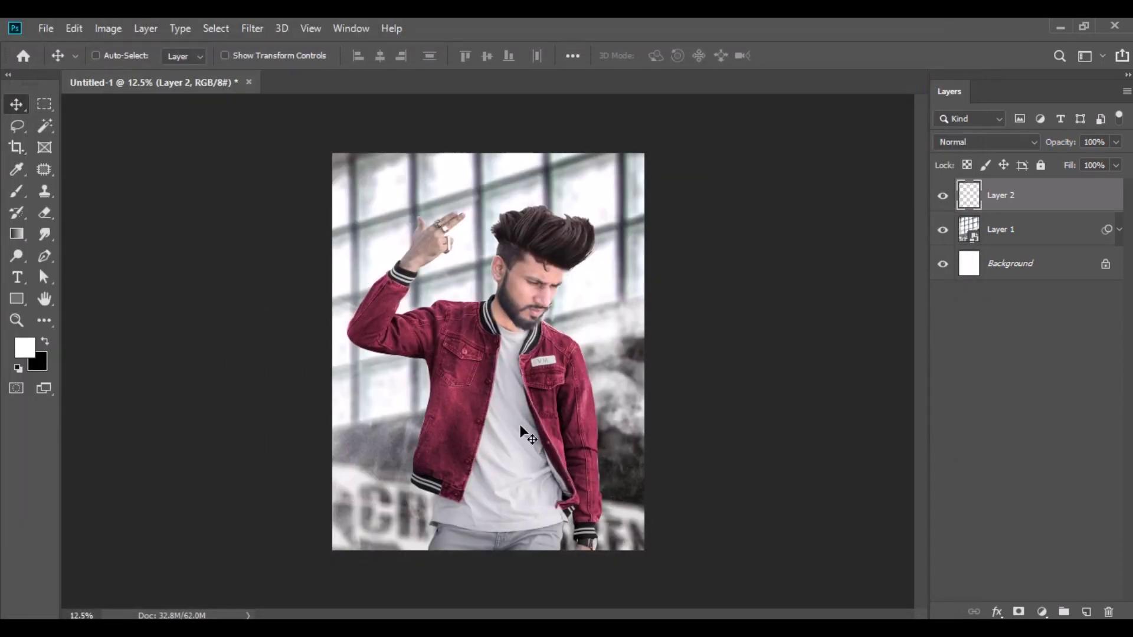
Open the Flying-Particals-png image and copy it into the poster.
left_click(434, 617)
left_click_drag(437, 177, 472, 618)
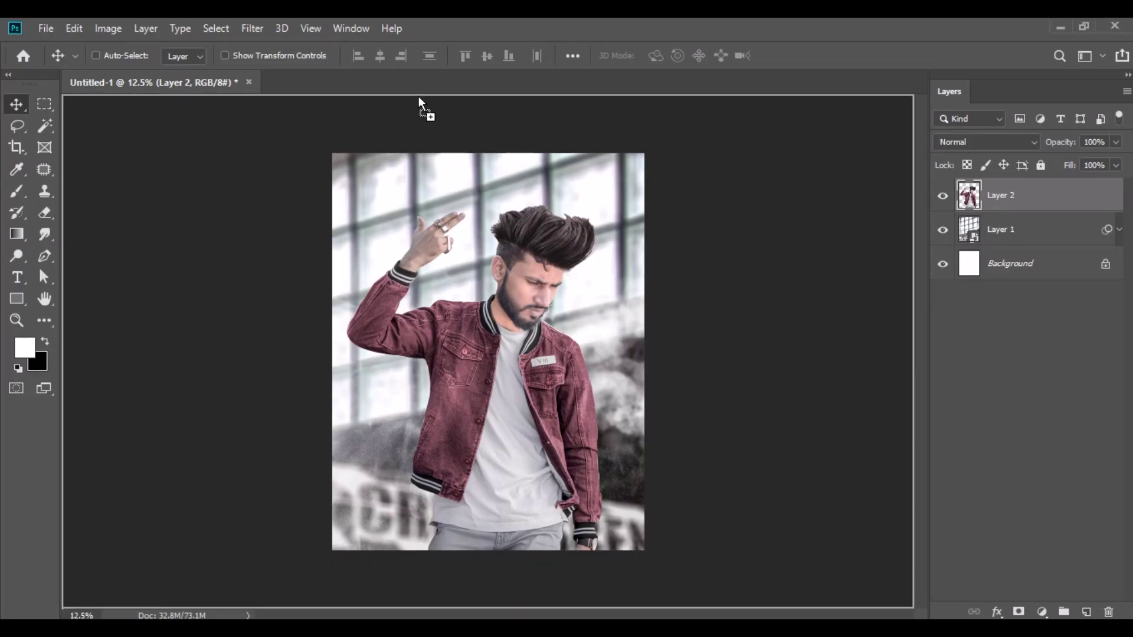
left_click_drag(472, 618, 419, 83)
left_click_drag(545, 209, 537, 259)
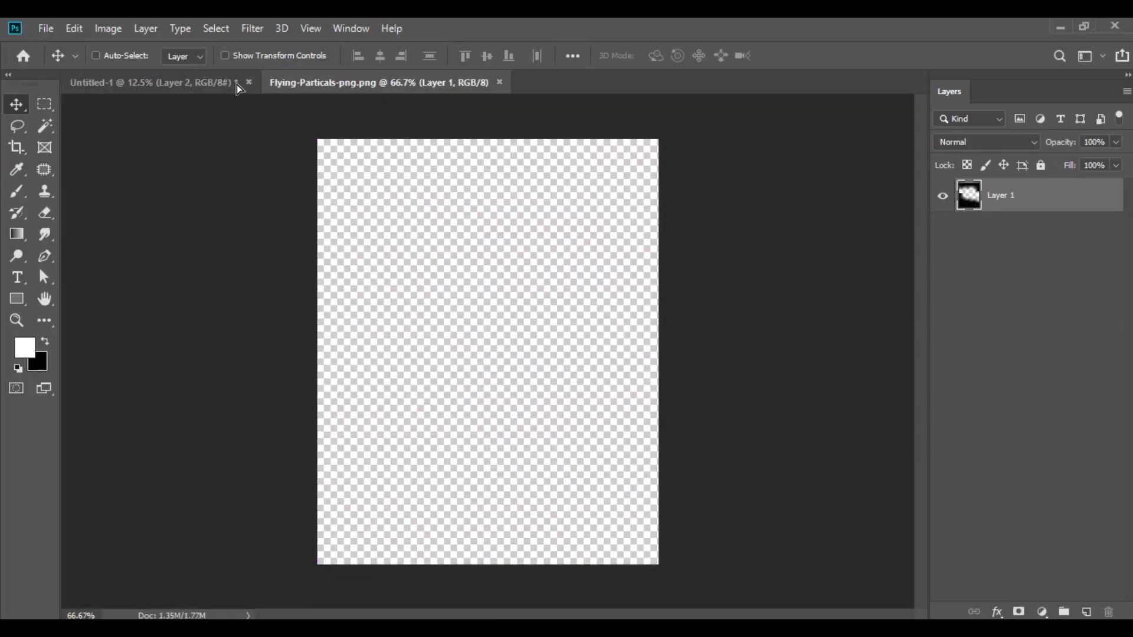
Scale the particles layer to about 496% so it covers the whole canvas.
left_click(74, 30)
left_click(181, 392)
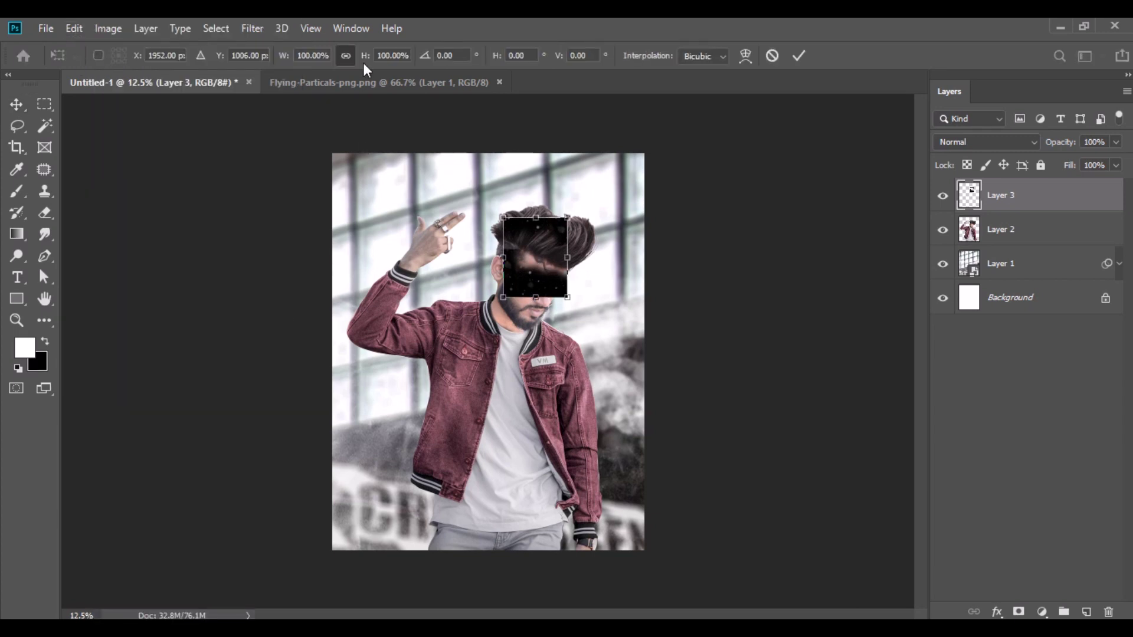
left_click_drag(363, 63, 675, 144)
mouse_move(548, 286)
left_mouse_down()
mouse_move(529, 333)
mouse_move(500, 352)
left_mouse_up()
left_click_drag(365, 55, 378, 56)
left_click_drag(452, 180, 453, 186)
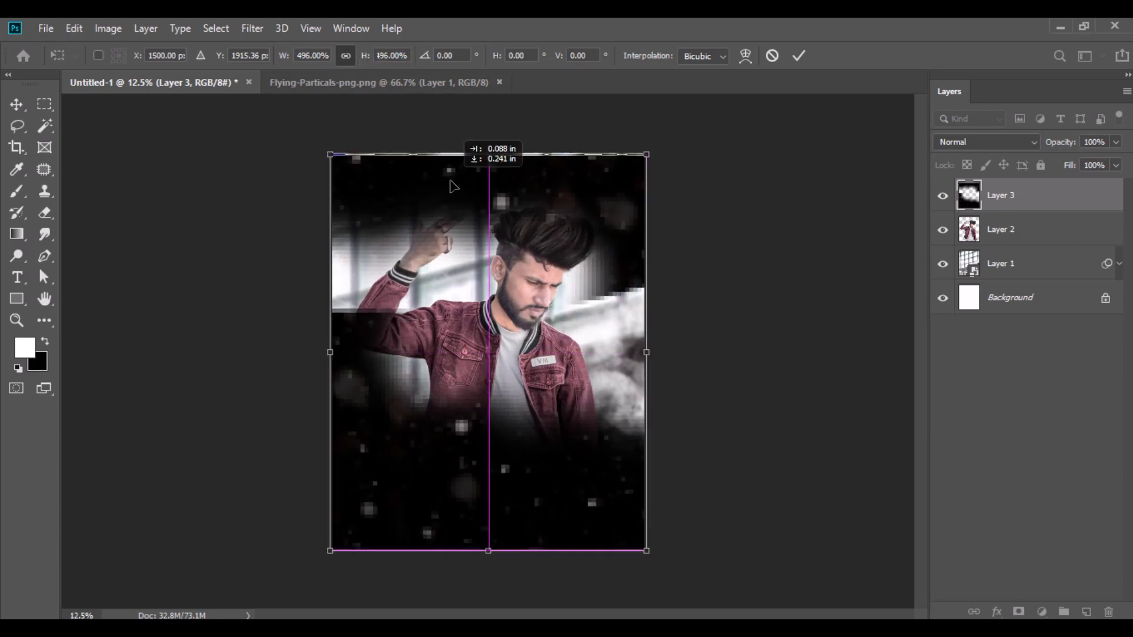
key("Return")
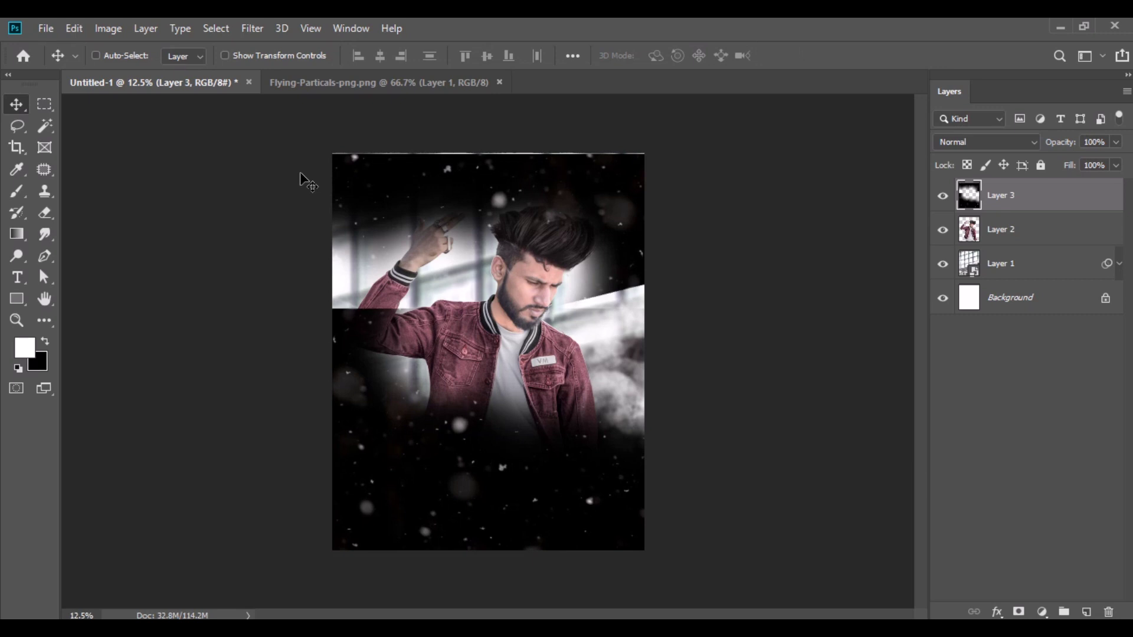
Set the particles layer to Screen blend mode and close its source file.
left_click(991, 143)
left_click(964, 276)
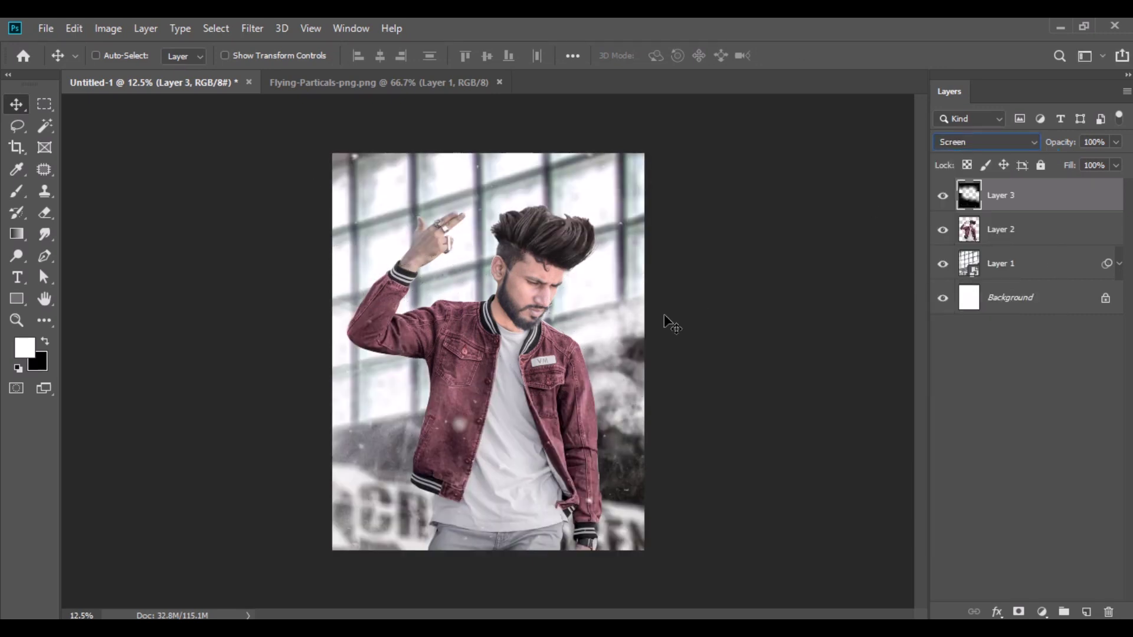
left_click(500, 82)
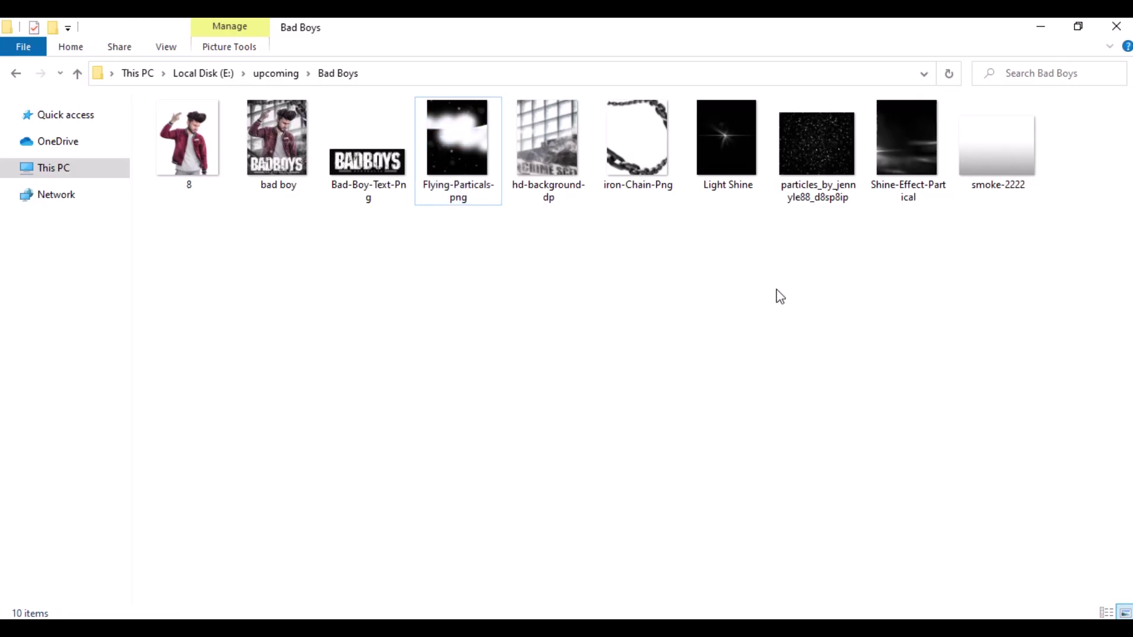
left_click_drag(907, 137, 428, 100)
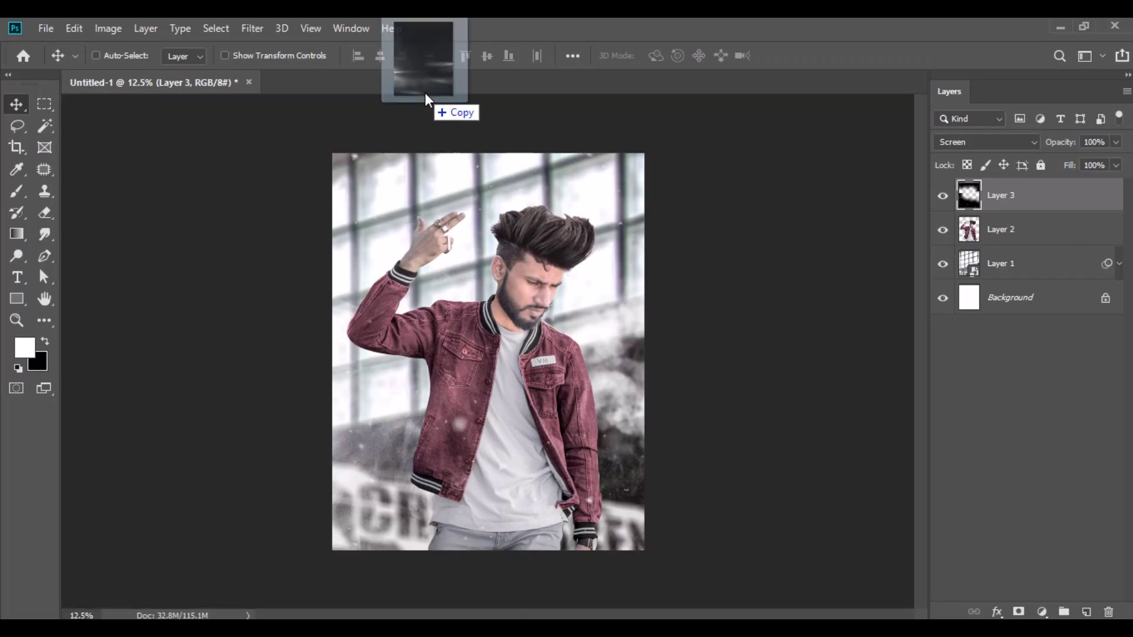
Convert the shine image to a smart object, move it into the poster, and stretch it over the canvas.
right_click(1016, 200)
left_click(1029, 296)
mouse_move(552, 361)
left_mouse_down()
mouse_move(289, 216)
mouse_move(177, 127)
left_mouse_up()
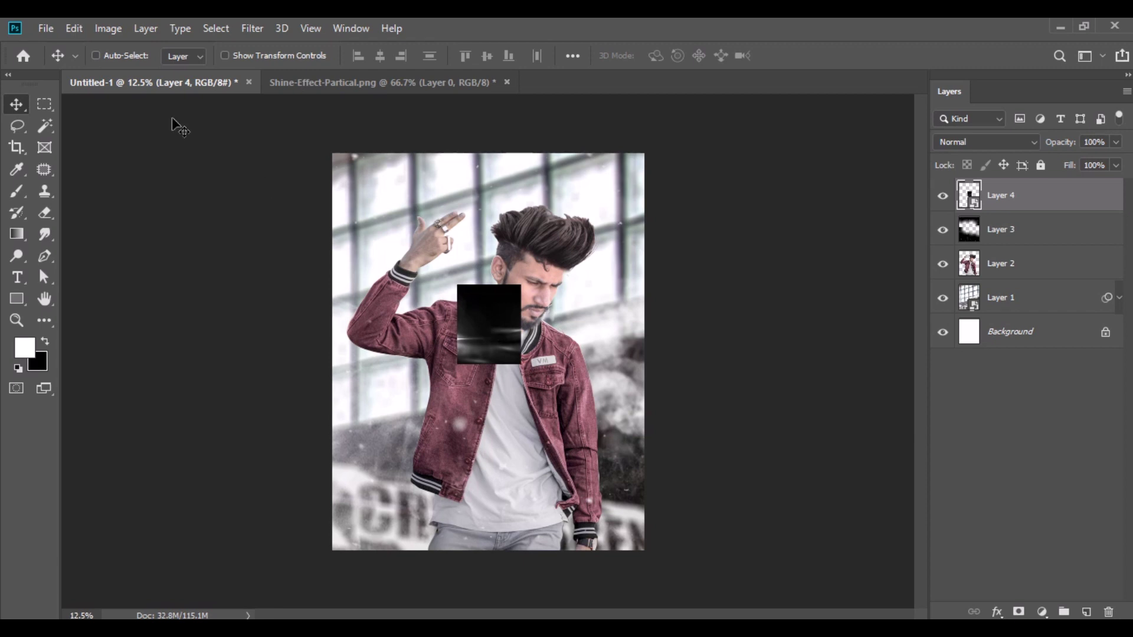
left_click(72, 29)
left_click(202, 385)
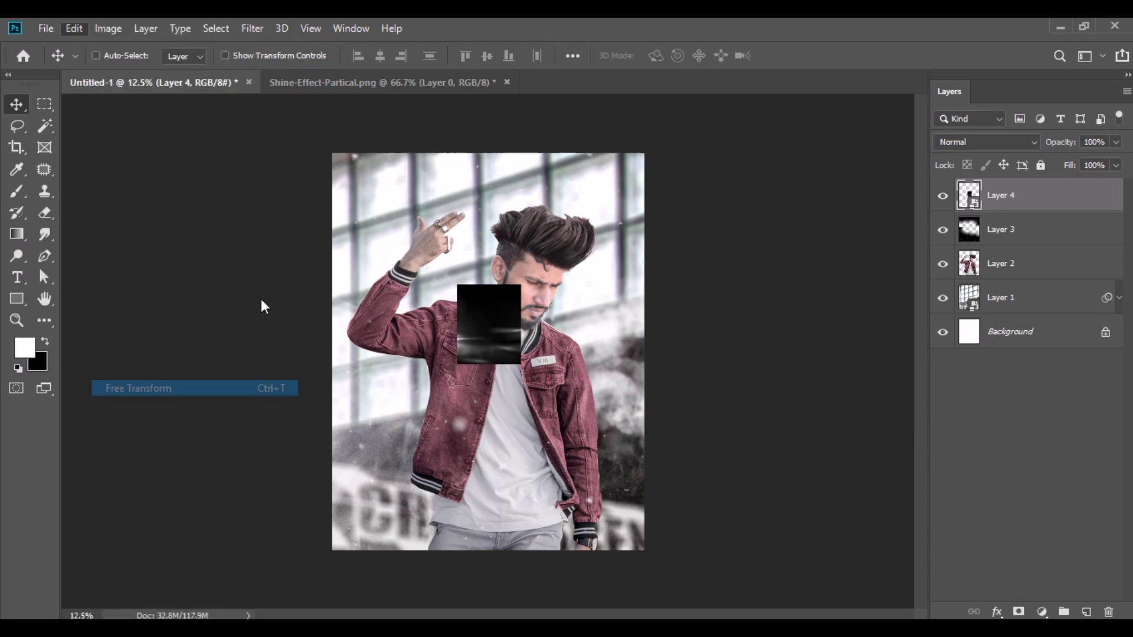
left_click_drag(392, 56, 468, 69)
left_click_drag(516, 224, 516, 247)
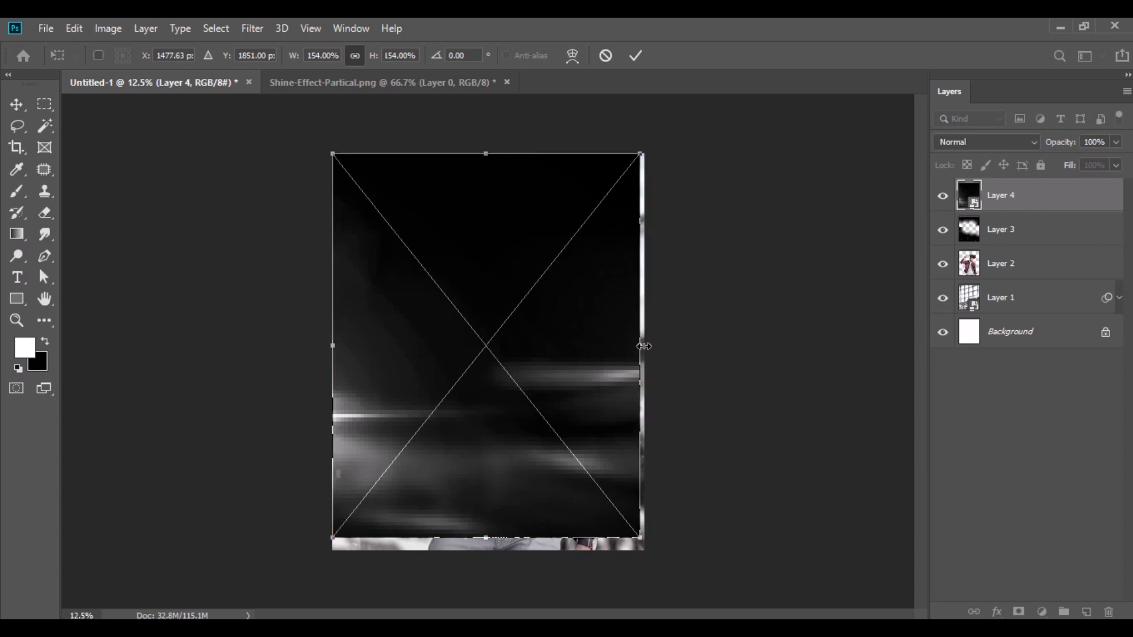
left_click_drag(643, 346, 647, 346)
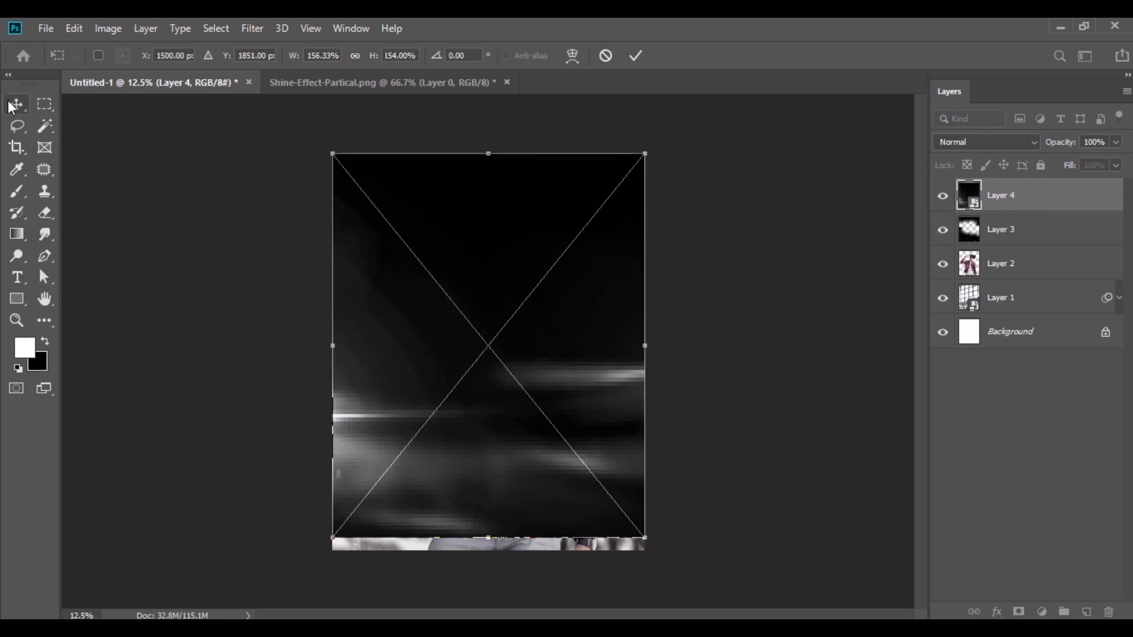
key("Return")
Set the shine layer to Screen and close Shine-Effect-Partical without saving.
left_click(953, 147)
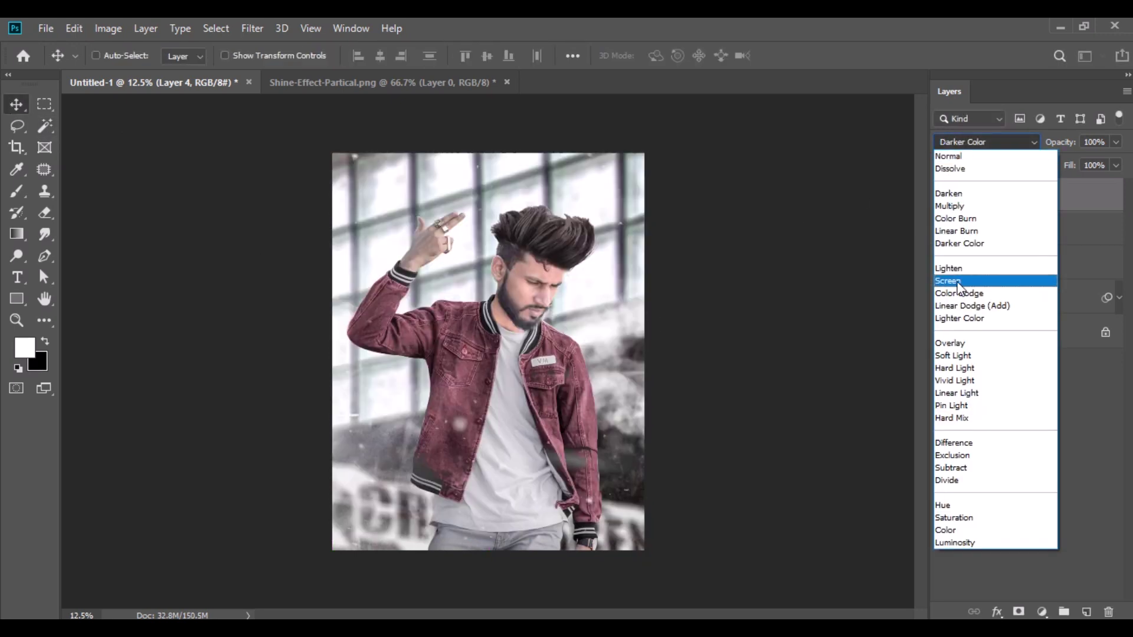
left_click(957, 282)
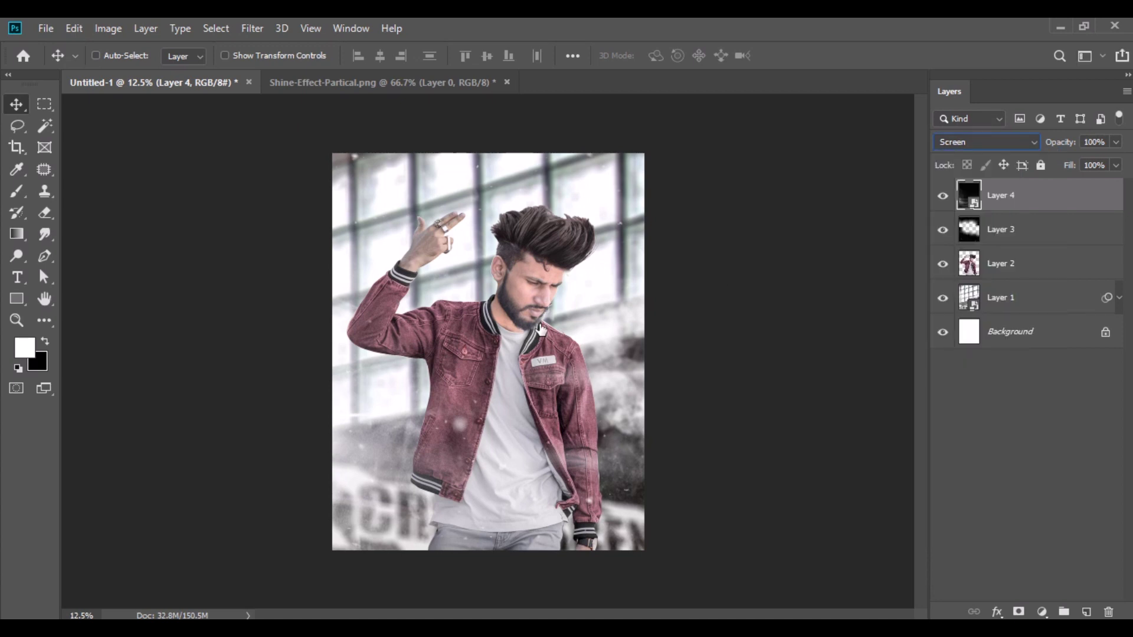
left_click(507, 82)
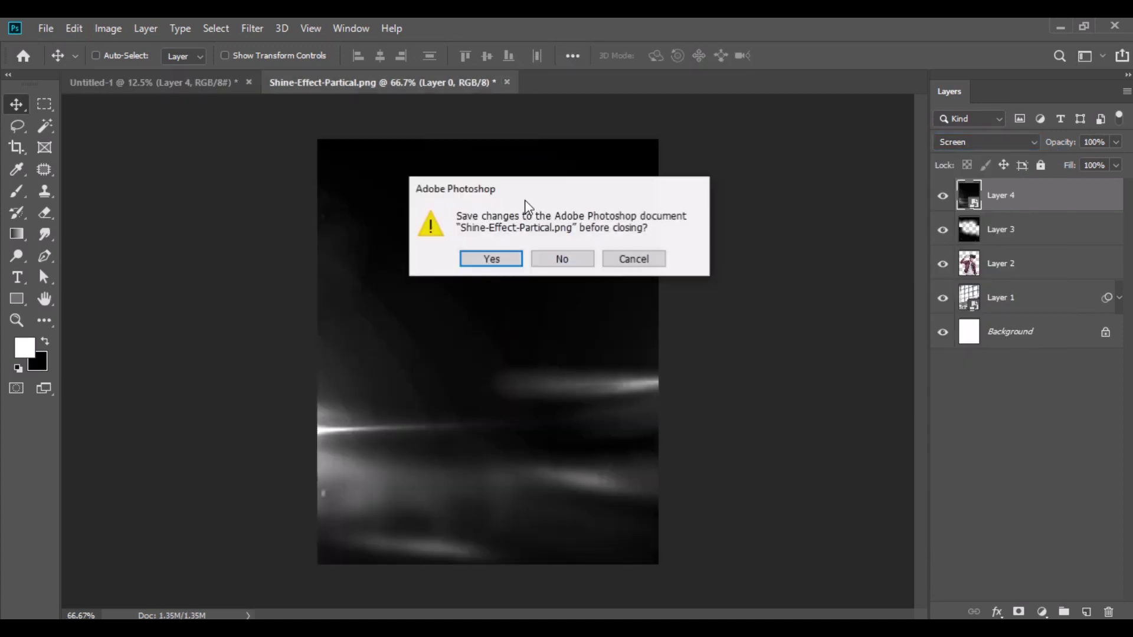
left_click(552, 258)
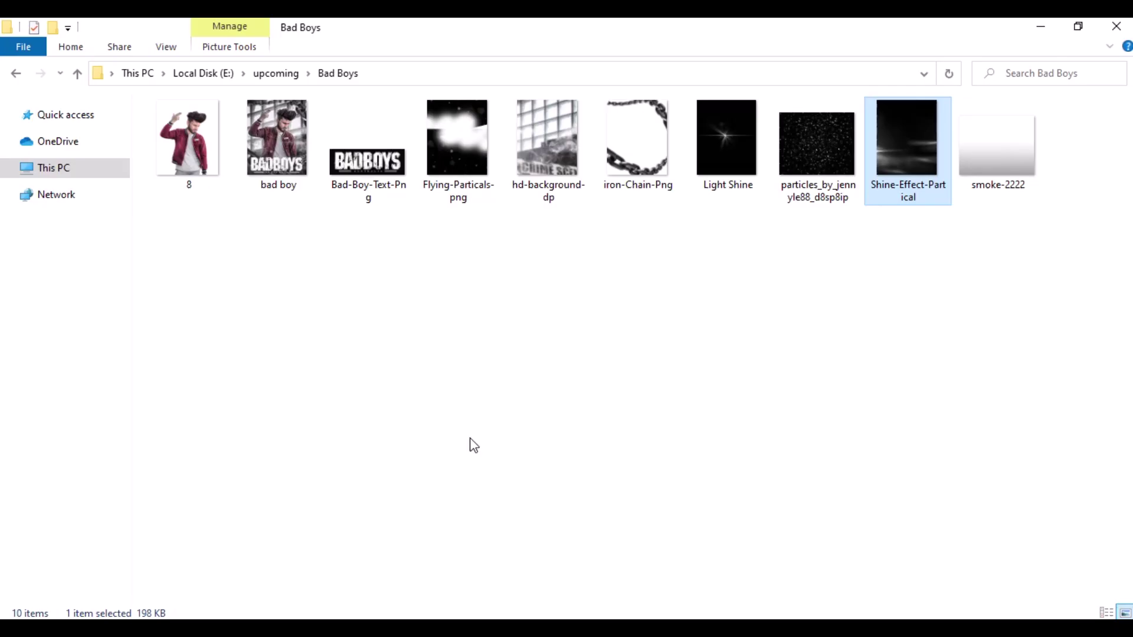
Open the smoke-2222 image from the poster assets folder in Photoshop.
left_click(470, 441)
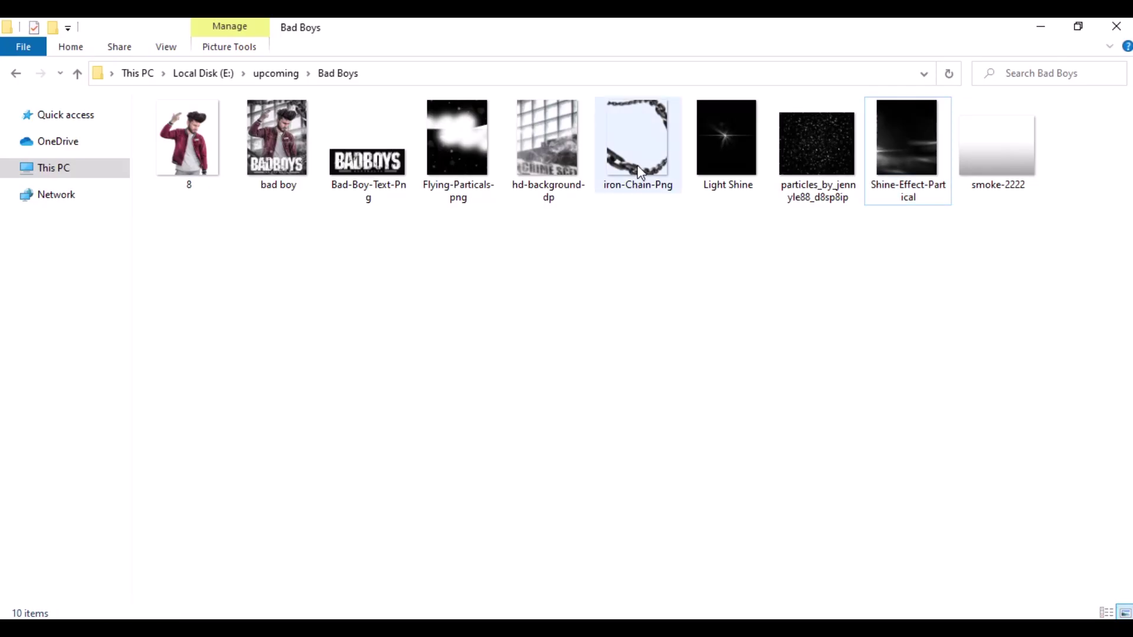
left_click_drag(997, 177, 470, 624)
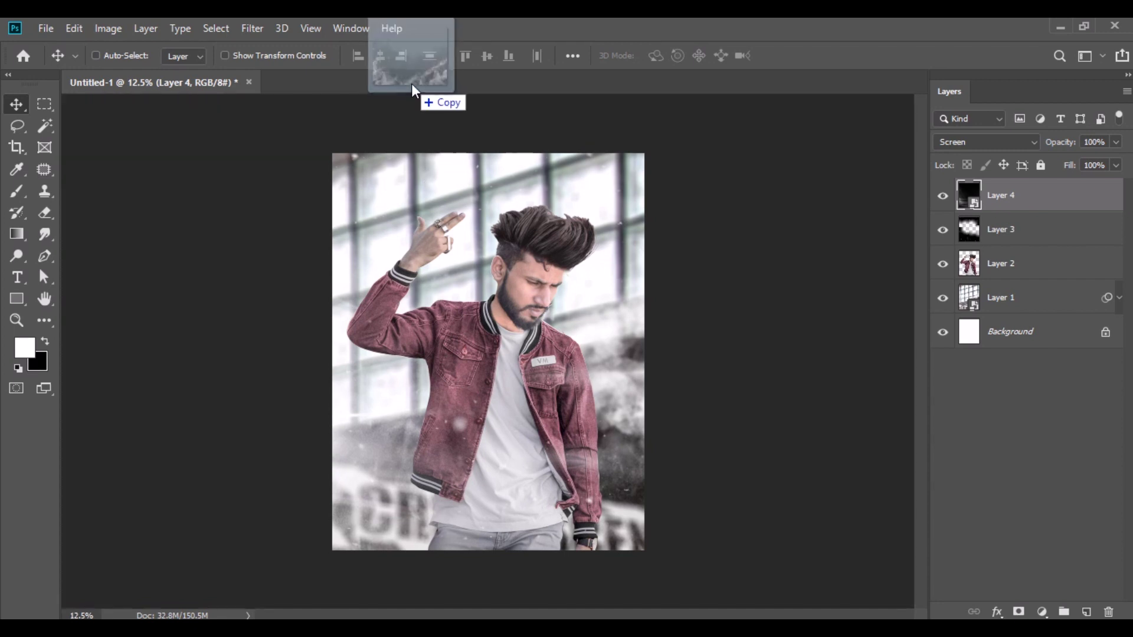
left_click_drag(470, 624, 407, 82)
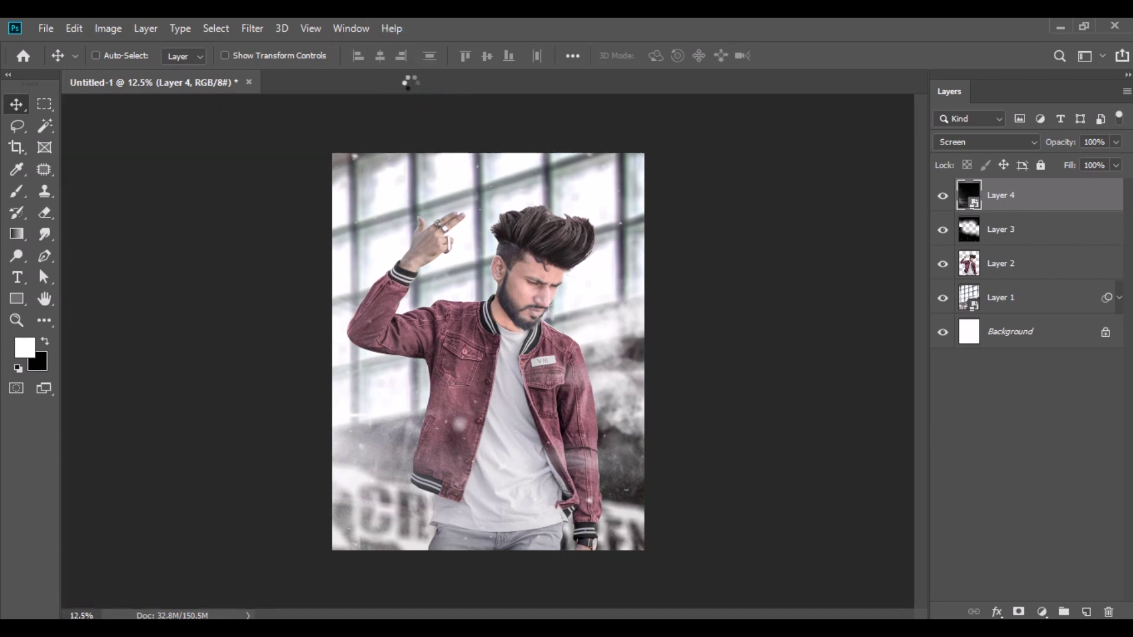
Place smoke-2222 over the lower poster as Layer 5 and close its source file.
mouse_move(521, 478)
left_mouse_down()
mouse_move(416, 335)
mouse_move(500, 453)
mouse_move(501, 496)
left_mouse_up()
left_click_drag(354, 370, 406, 435)
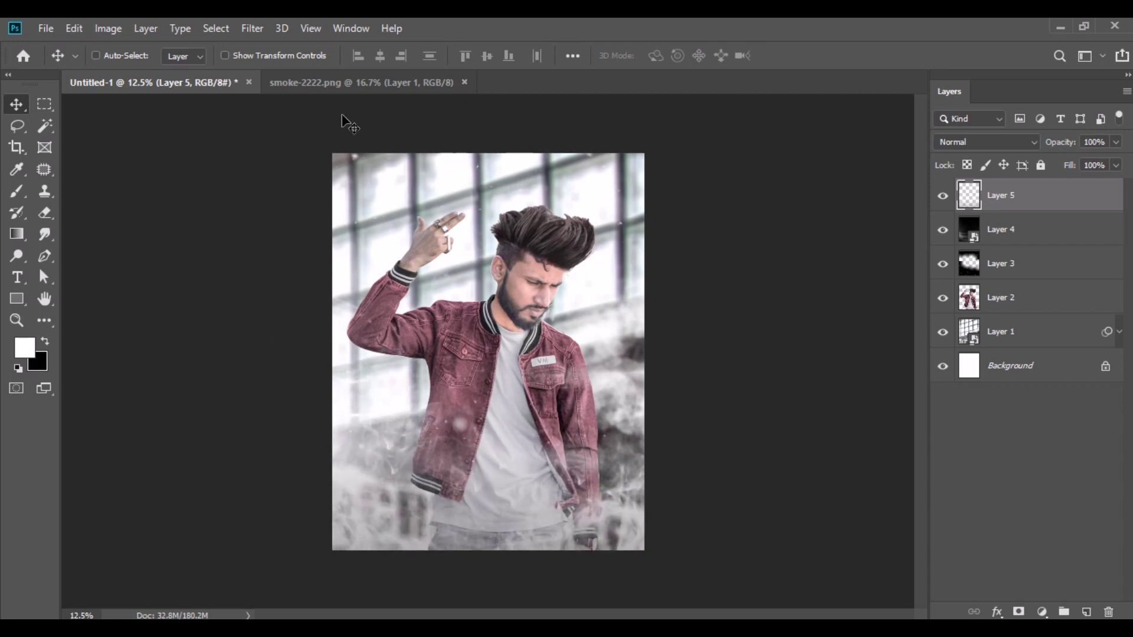
left_click(465, 82)
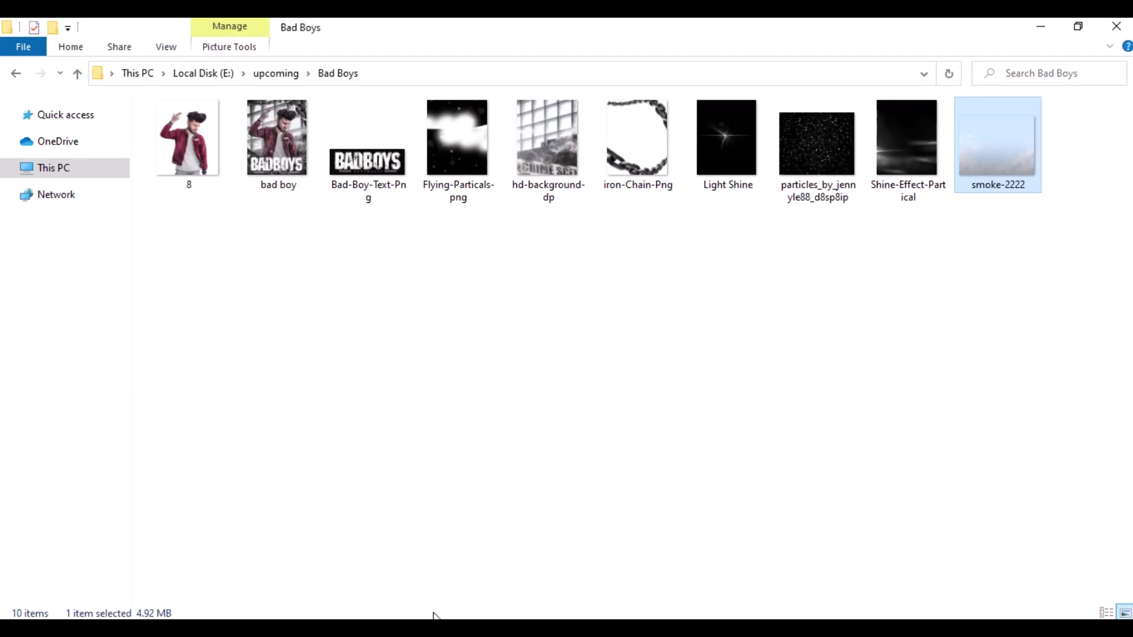
left_click_drag(723, 189, 502, 573)
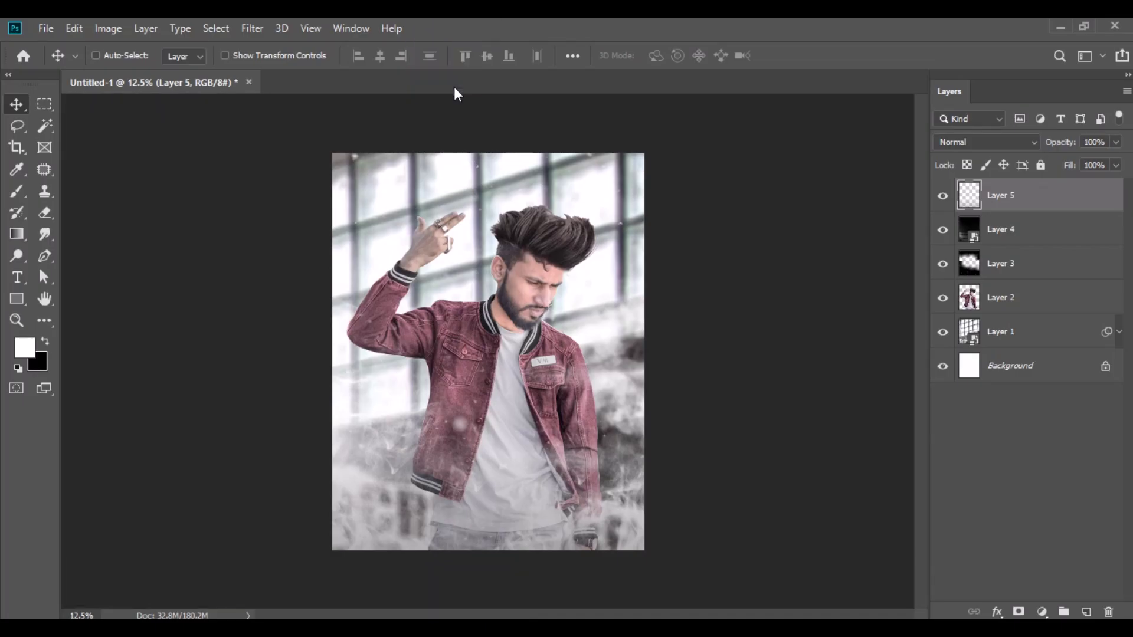
left_click_drag(501, 572, 454, 87)
Convert Light Shine to a smart object, move it into the poster, and set it to Screen.
right_click(997, 198)
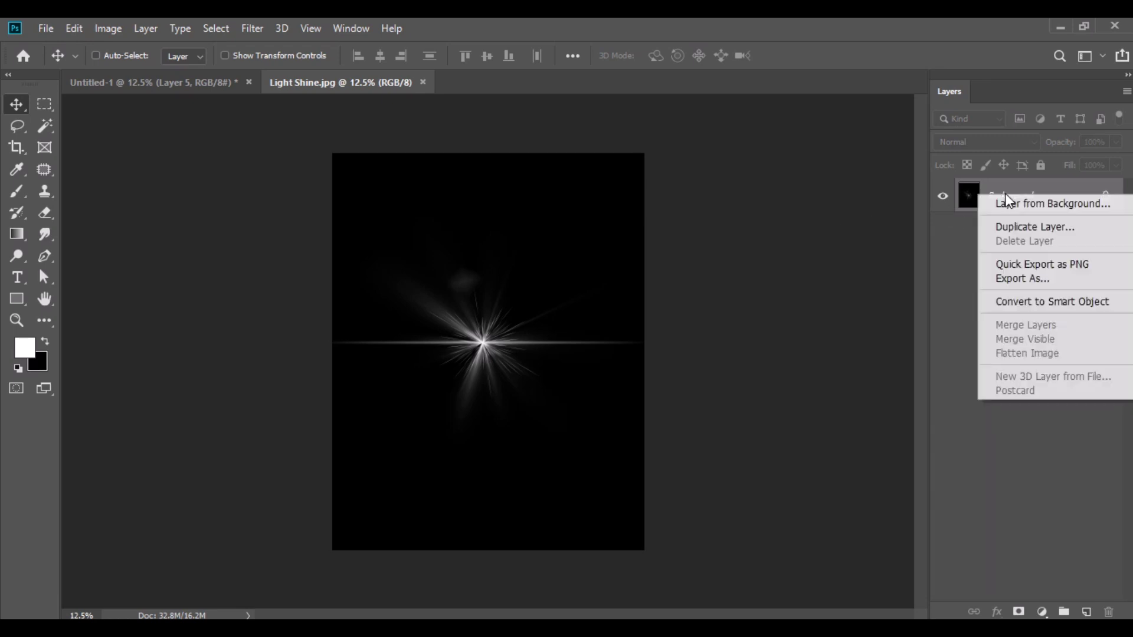
left_click(1032, 303)
mouse_move(523, 357)
left_mouse_down()
mouse_move(295, 181)
mouse_move(435, 222)
left_mouse_up()
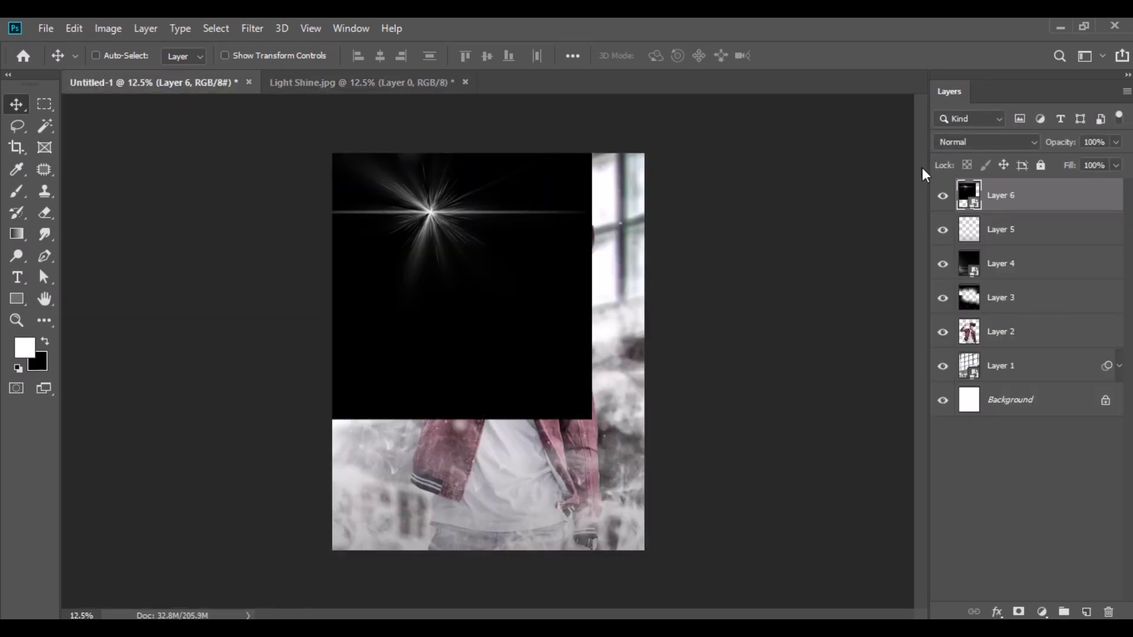
left_click(971, 138)
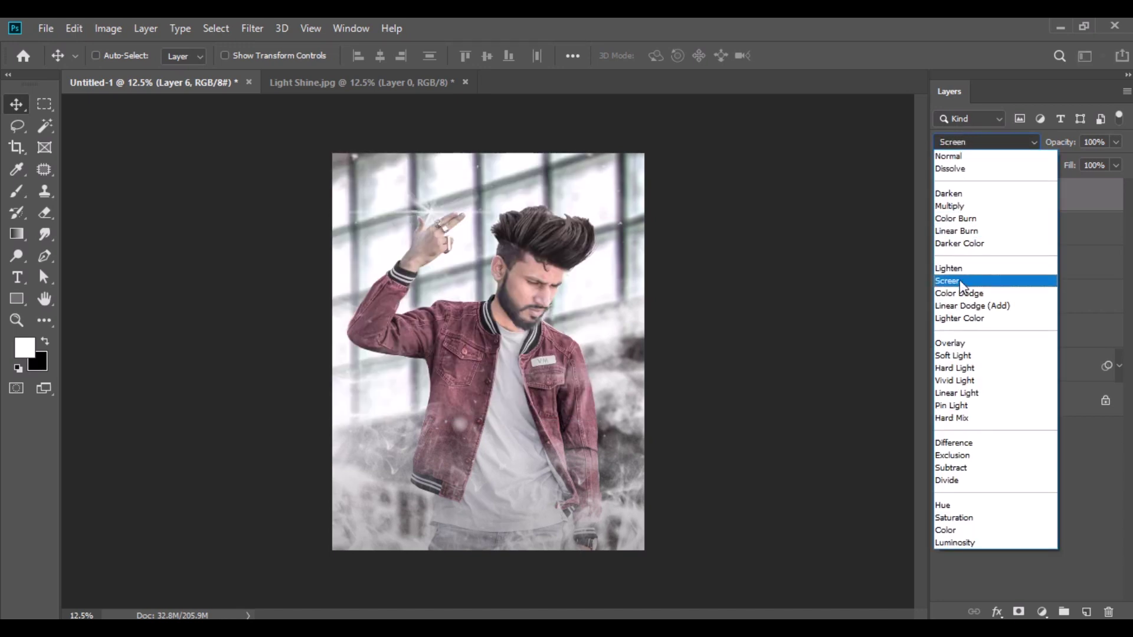
left_click(962, 279)
Scale the flare to 150% with linked proportions and place it on the raised hand's fingers.
left_click_drag(513, 254, 442, 225)
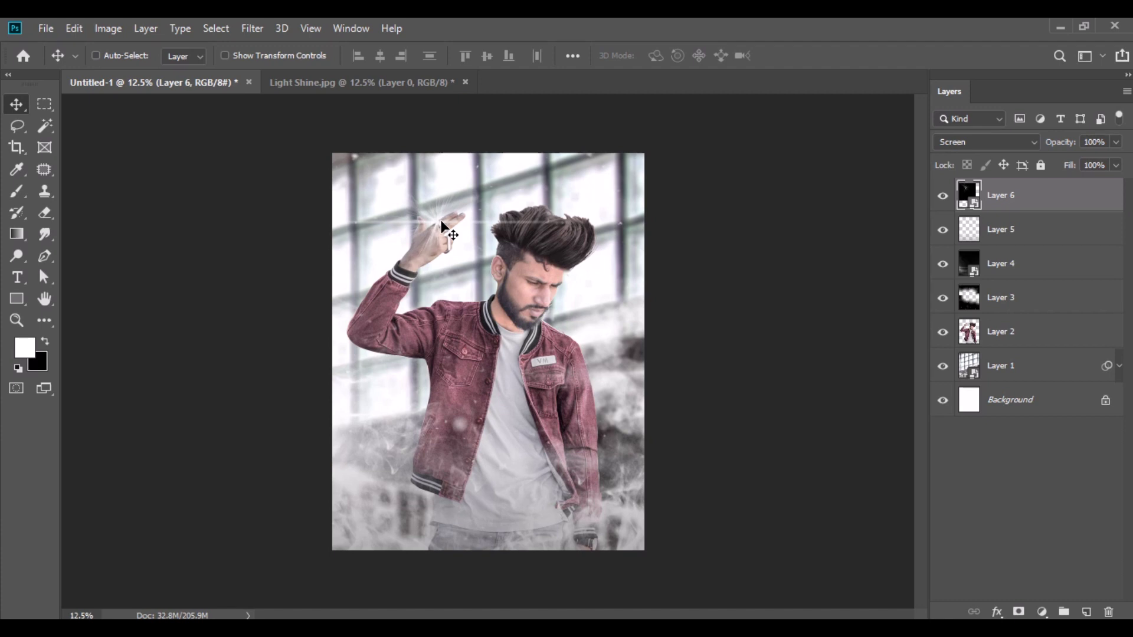
left_click(75, 28)
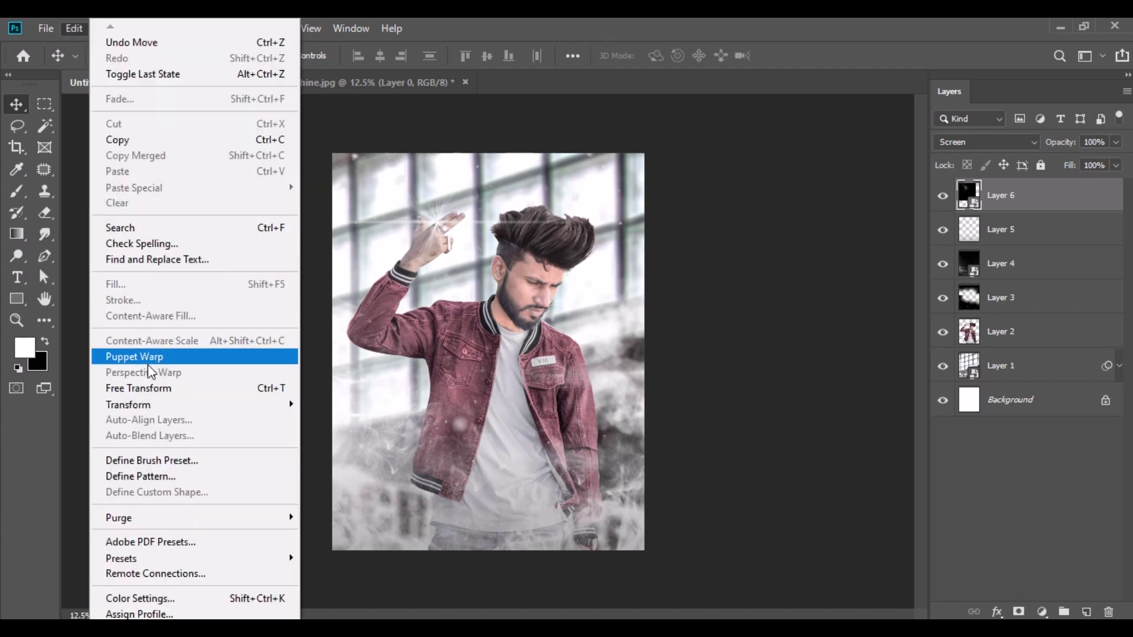
left_click(158, 387)
left_click(355, 55)
left_click_drag(373, 56, 288, 66)
left_click_drag(448, 231, 459, 238)
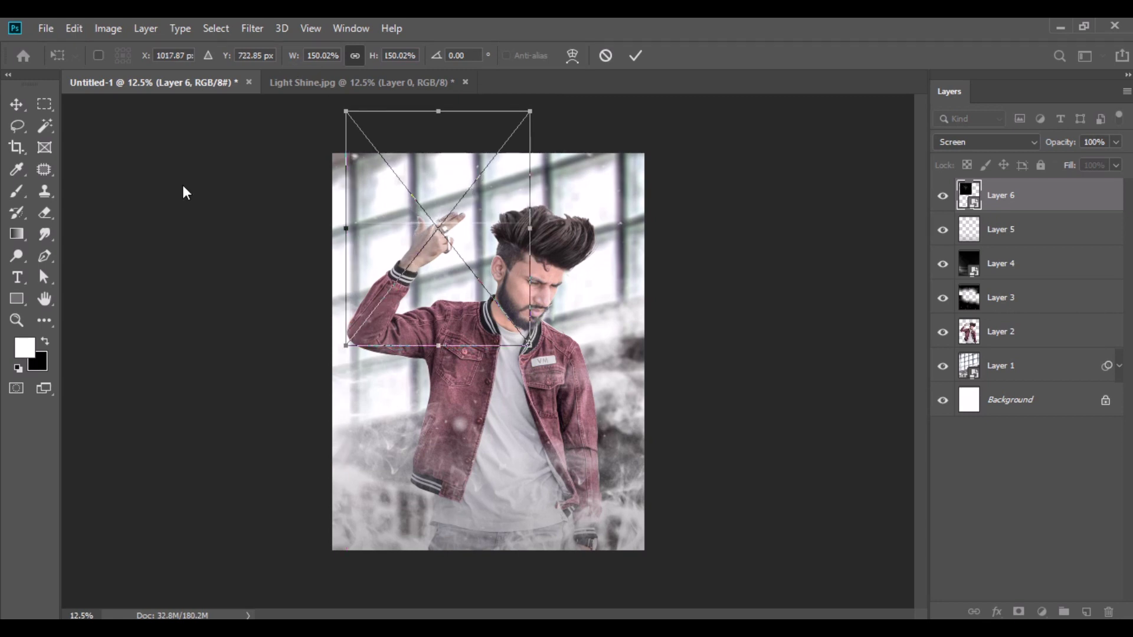
left_click(17, 105)
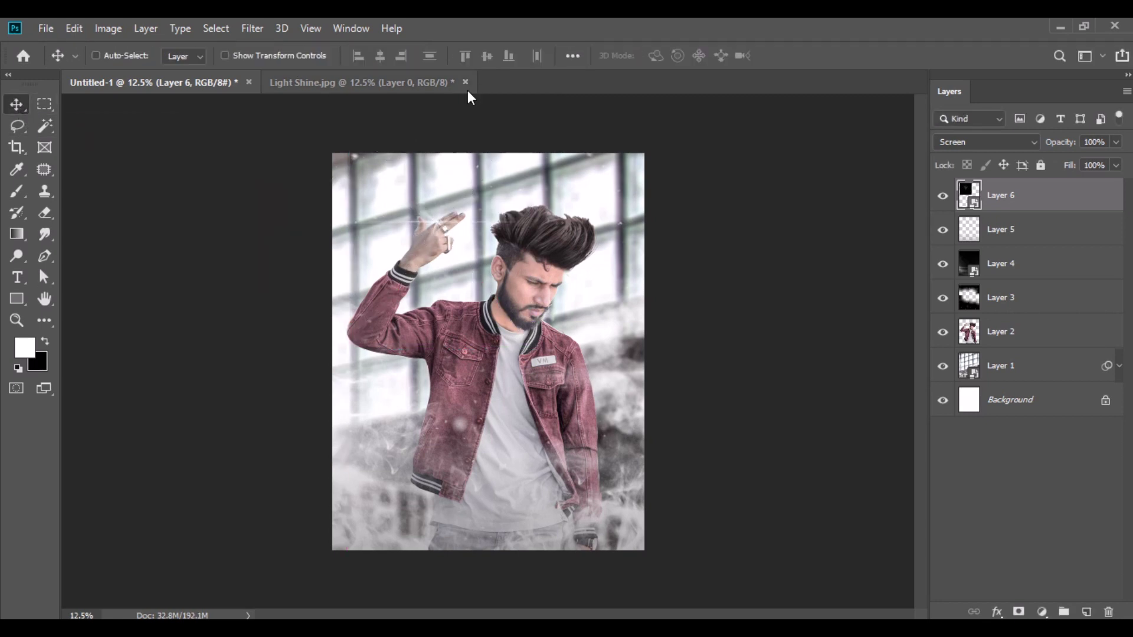
Close Light Shine.jpg without saving changes.
left_click(465, 82)
left_click(560, 259)
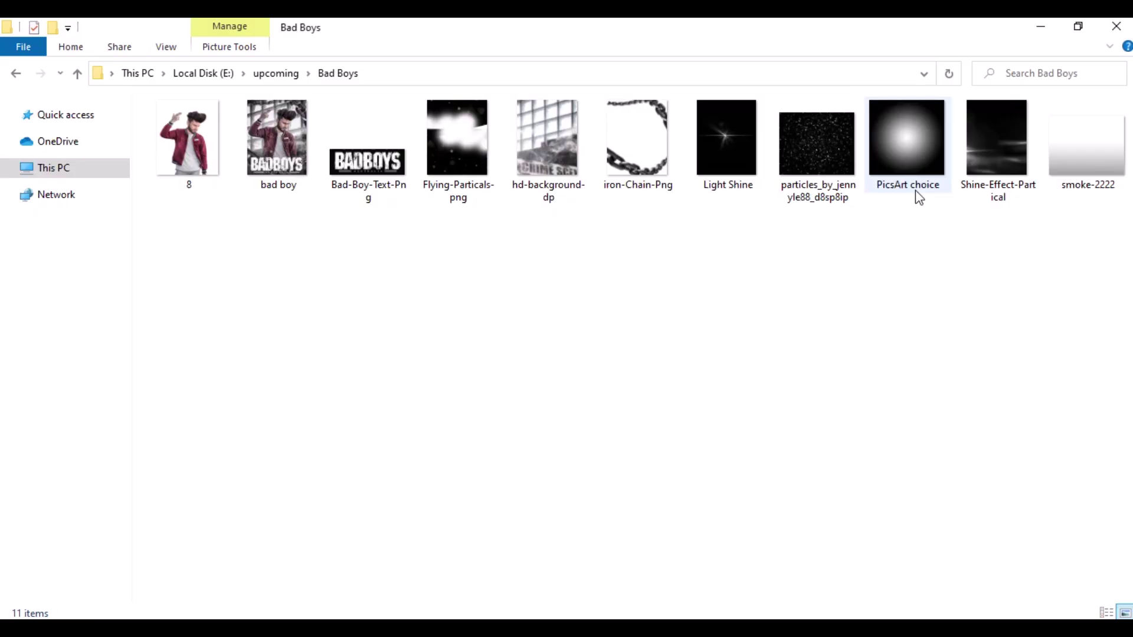
left_click_drag(918, 198, 466, 84)
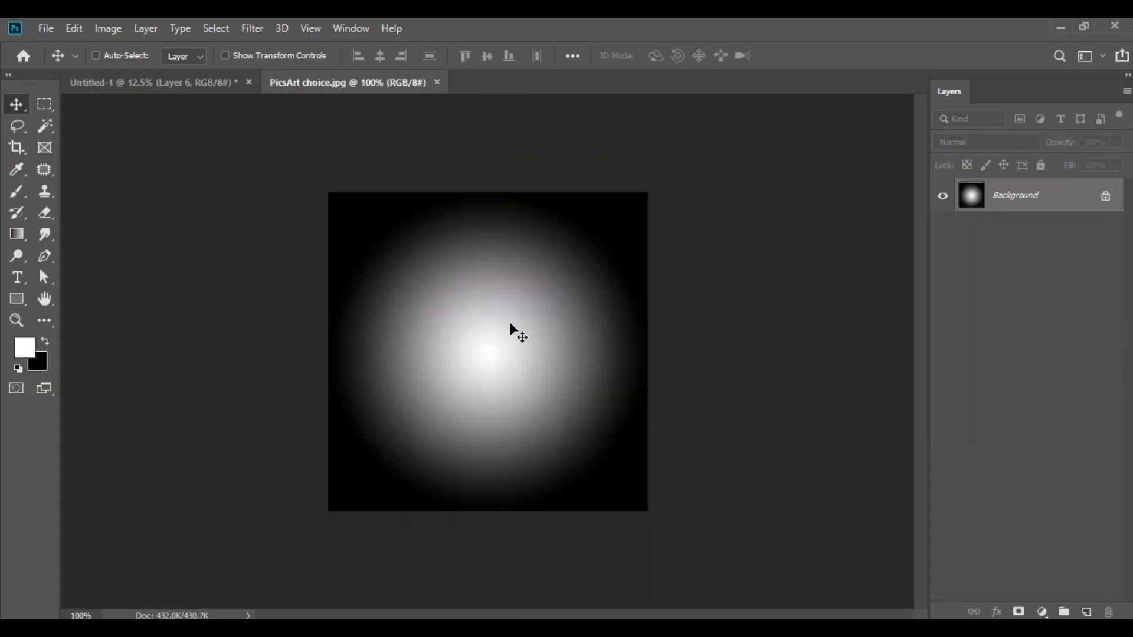
Convert the PicsArt choice glow to a smart object, drop it into Untitled-1, and blend it with Screen.
right_click(1035, 197)
left_click(1033, 302)
mouse_move(531, 380)
left_mouse_down()
mouse_move(232, 97)
mouse_move(297, 140)
left_mouse_up()
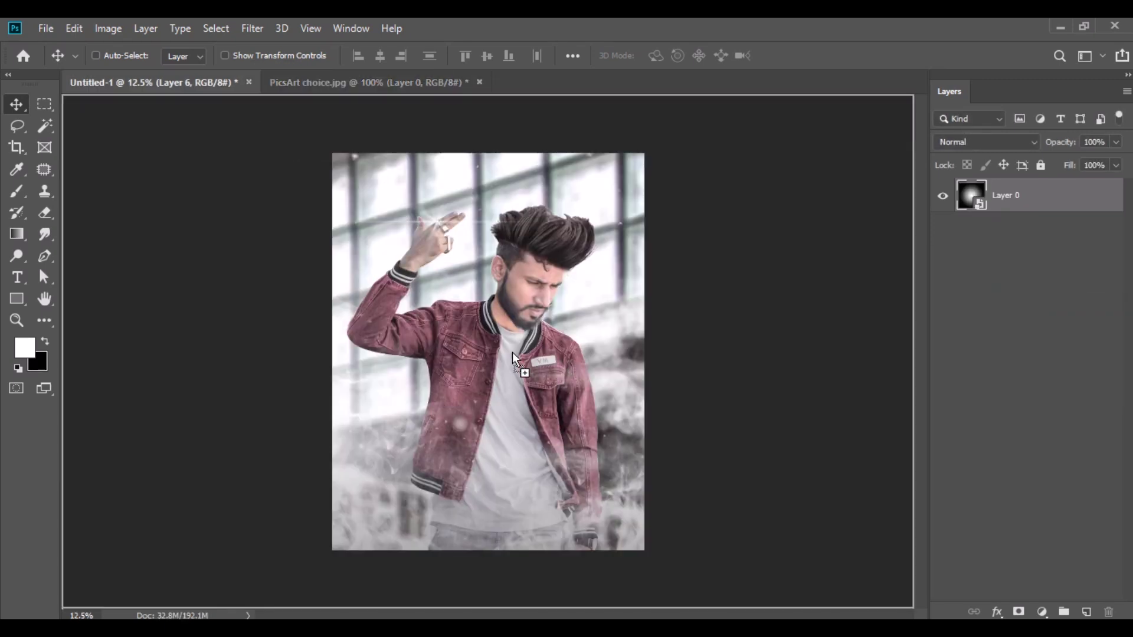
left_click_drag(513, 354, 506, 354)
left_click(964, 137)
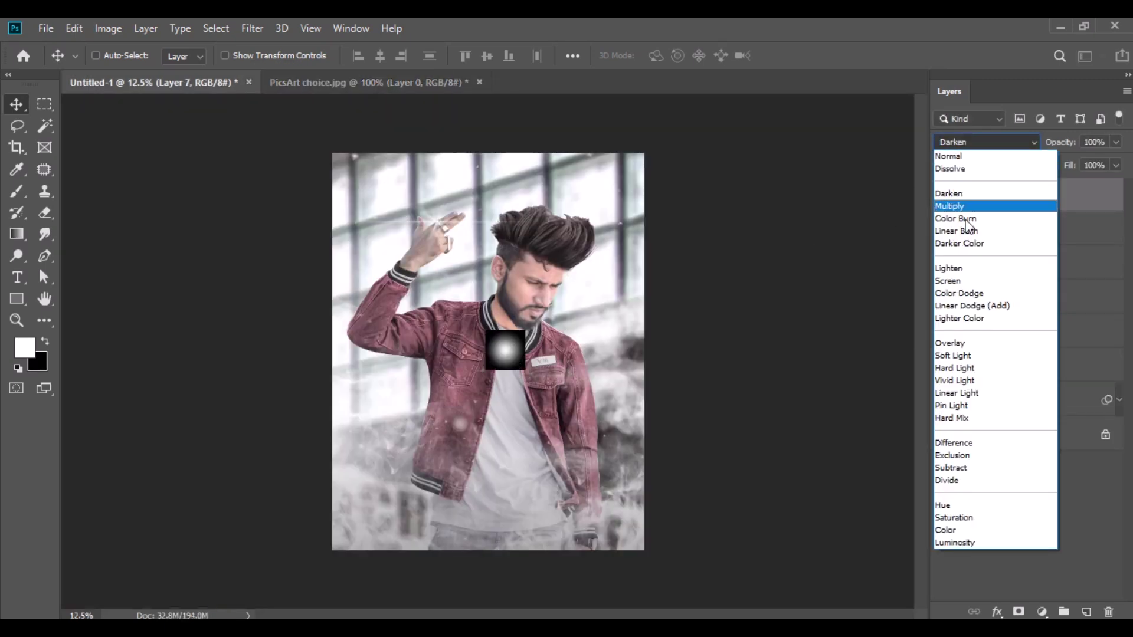
left_click(960, 280)
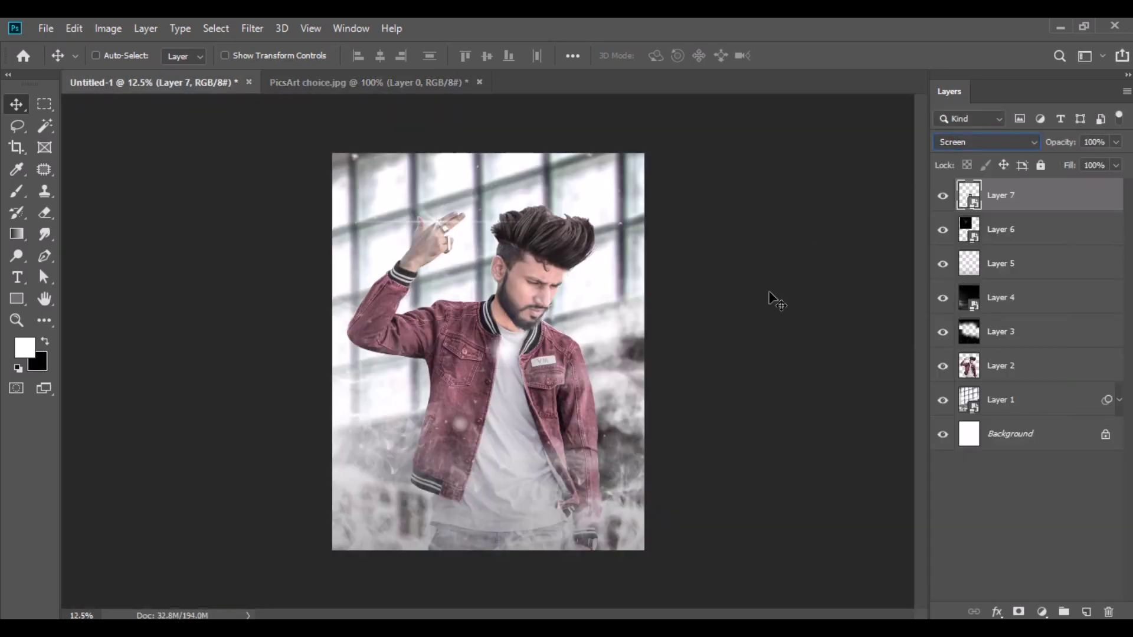
Enlarge the glow to 264% over the whole poster and move its layer above Layer 1.
left_click(73, 31)
left_click(174, 385)
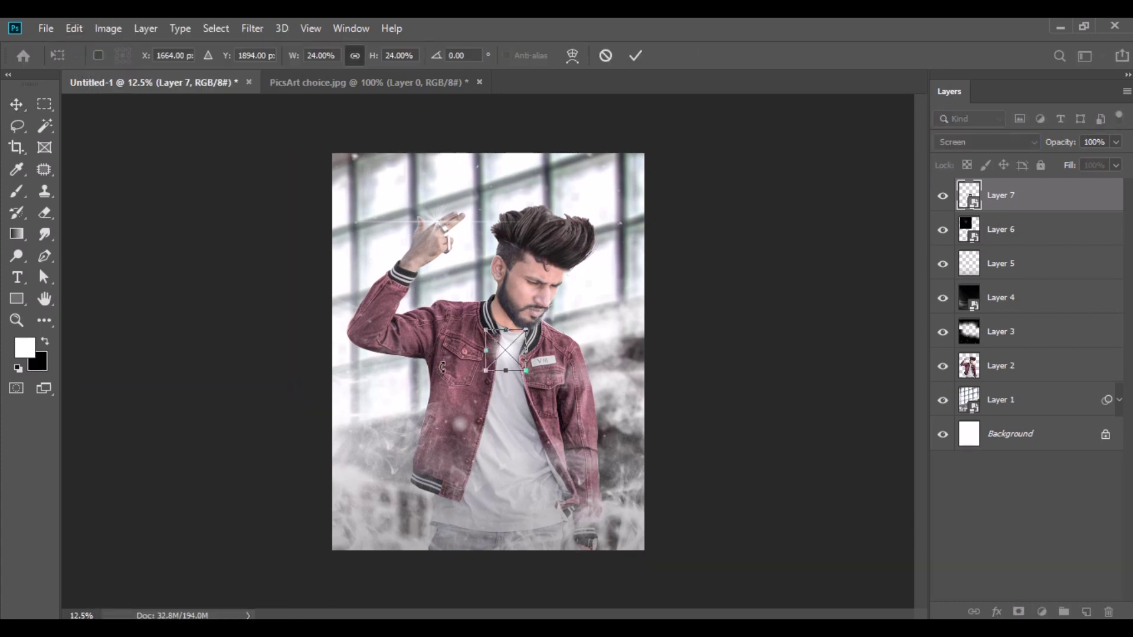
left_click_drag(377, 58, 576, 76)
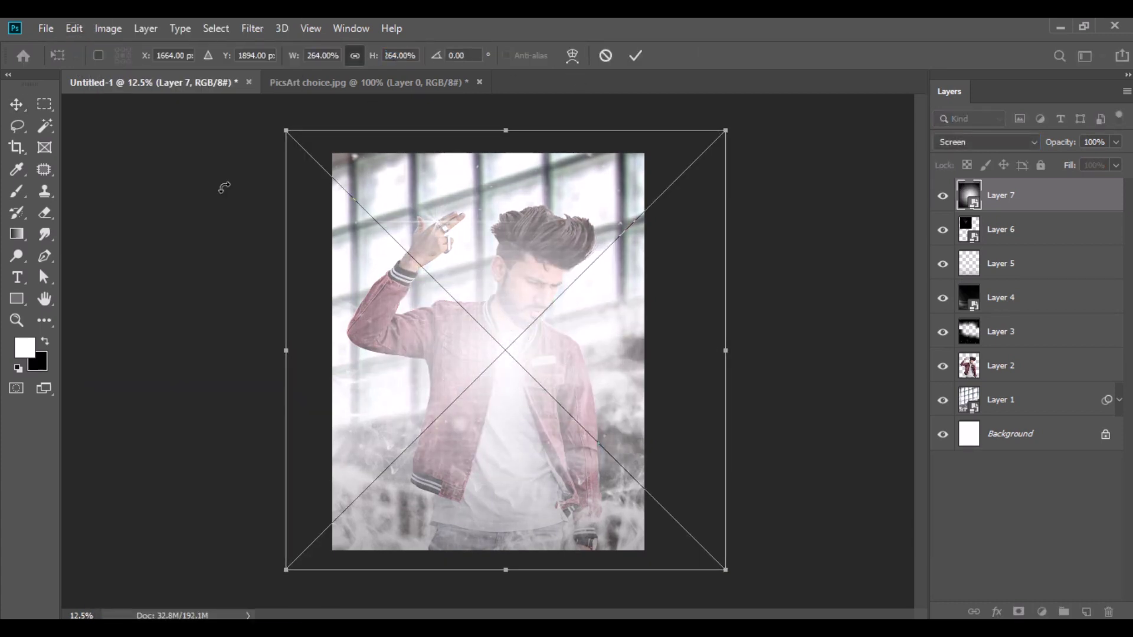
key("Return")
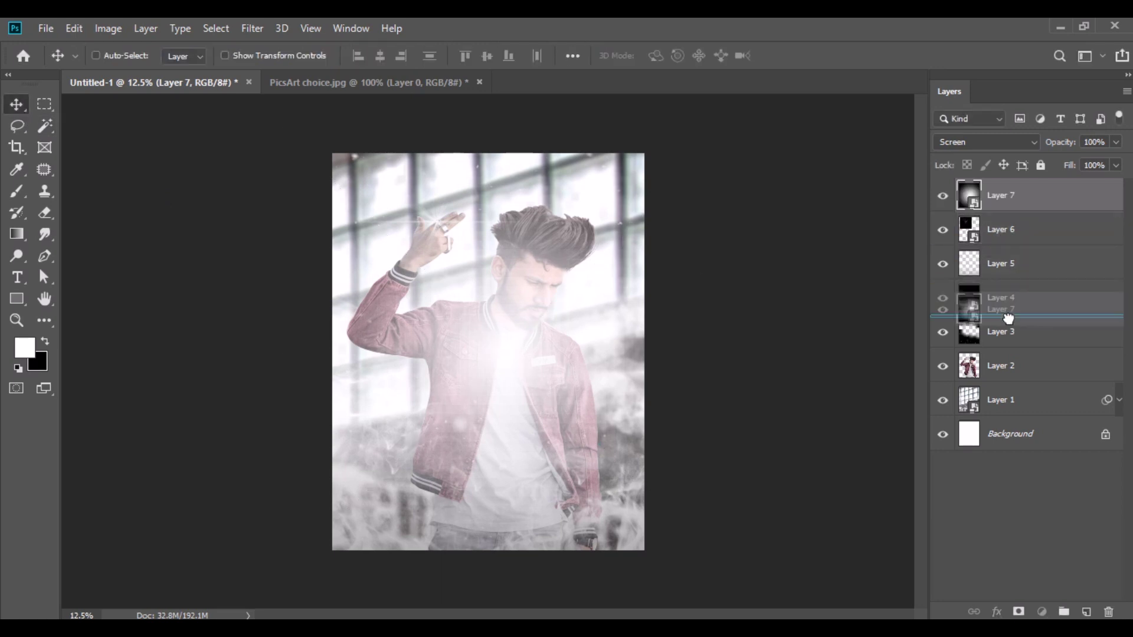
left_click_drag(1003, 199, 1003, 383)
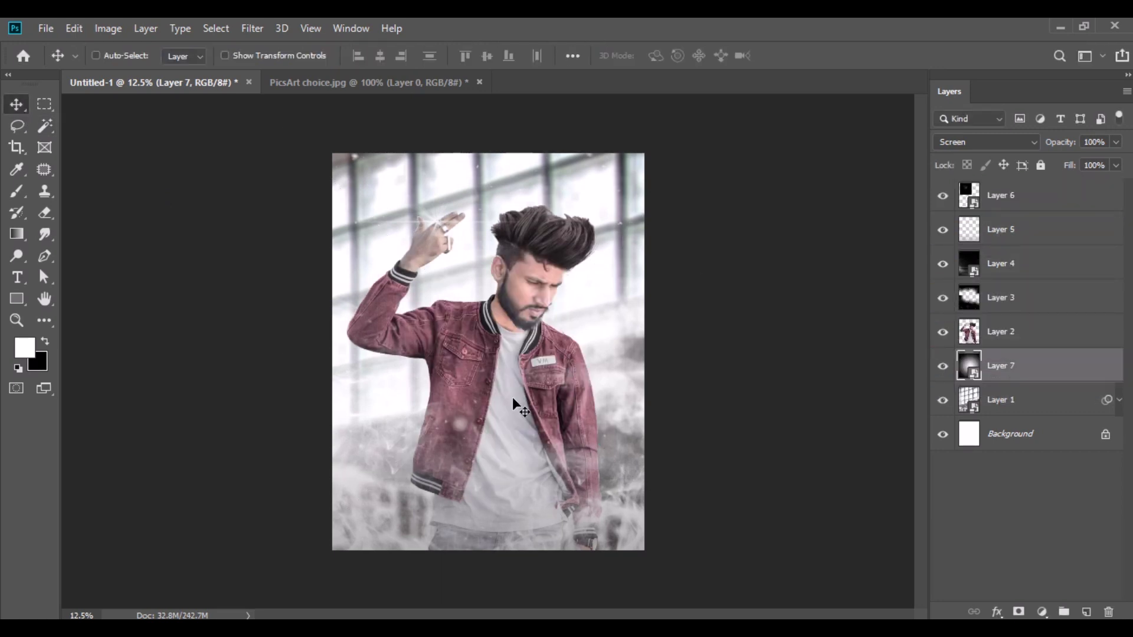
left_click(969, 336)
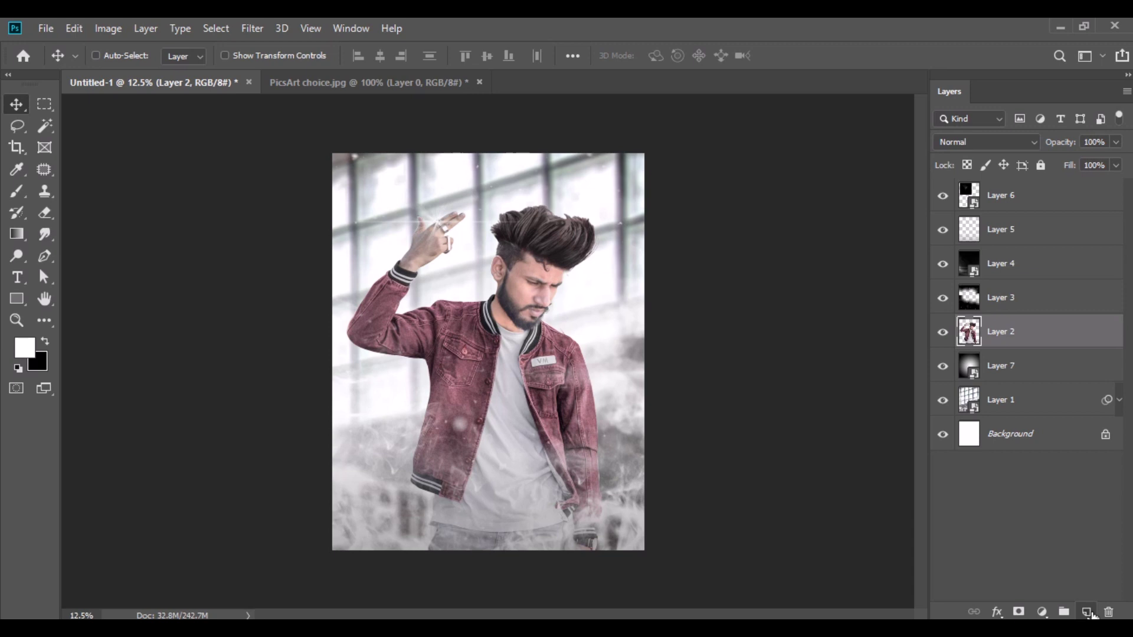
Add a new Screen layer above Layer 2 and load the man's outline as a selection.
left_click(1086, 612)
left_click(993, 143)
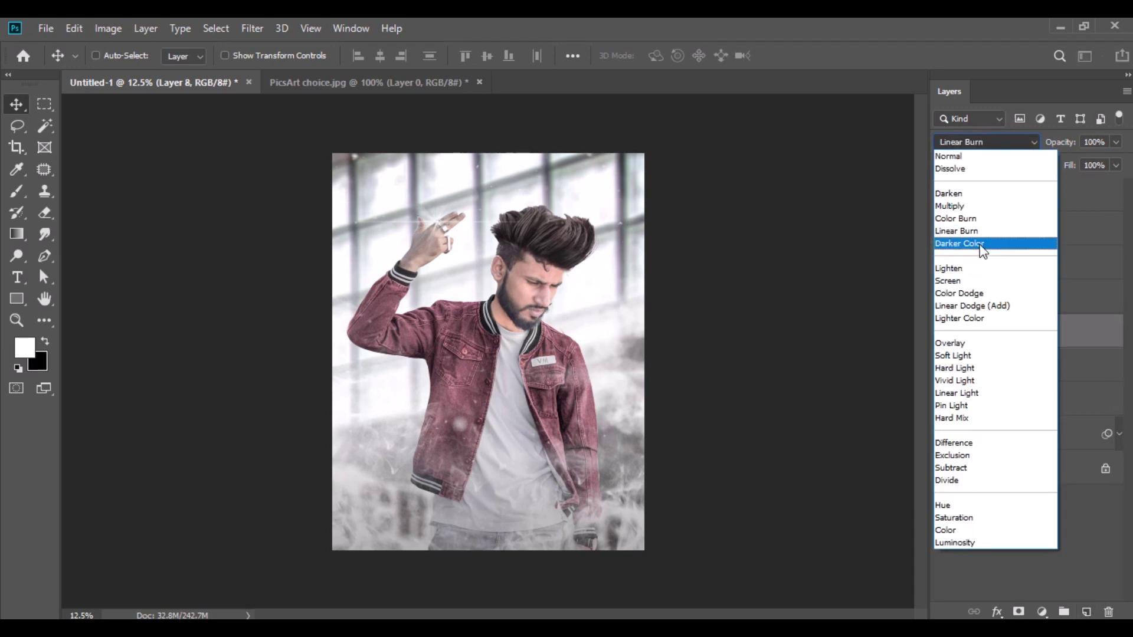
left_click(981, 281)
left_click(971, 371, "ctrl")
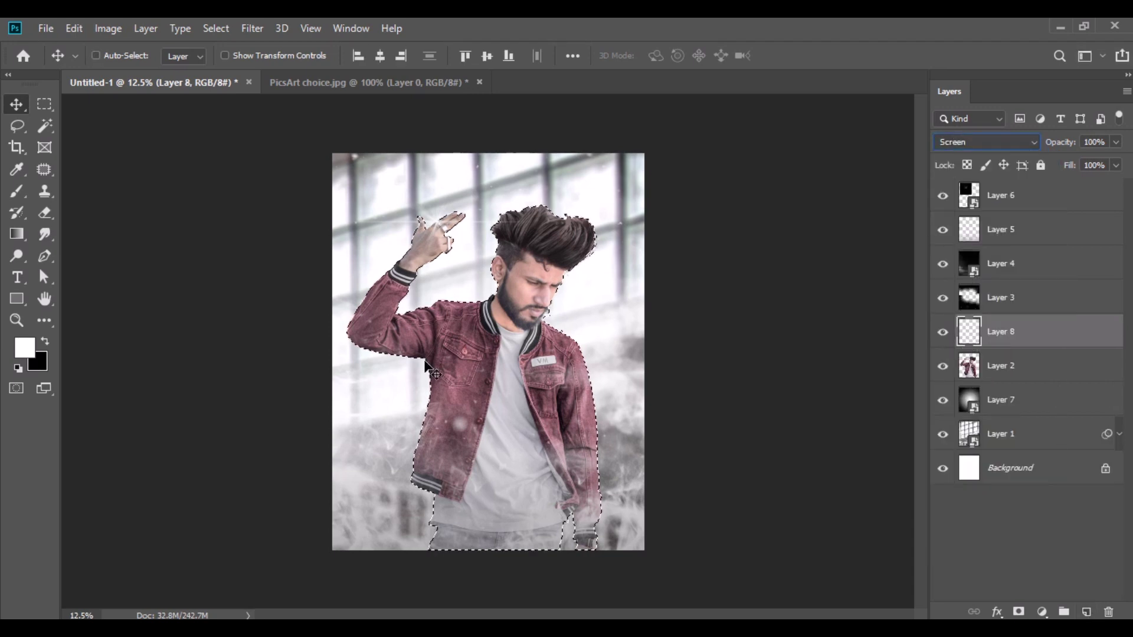
Paint soft white with a 300 px brush over the jacket edges and between arm and head.
left_click(17, 193)
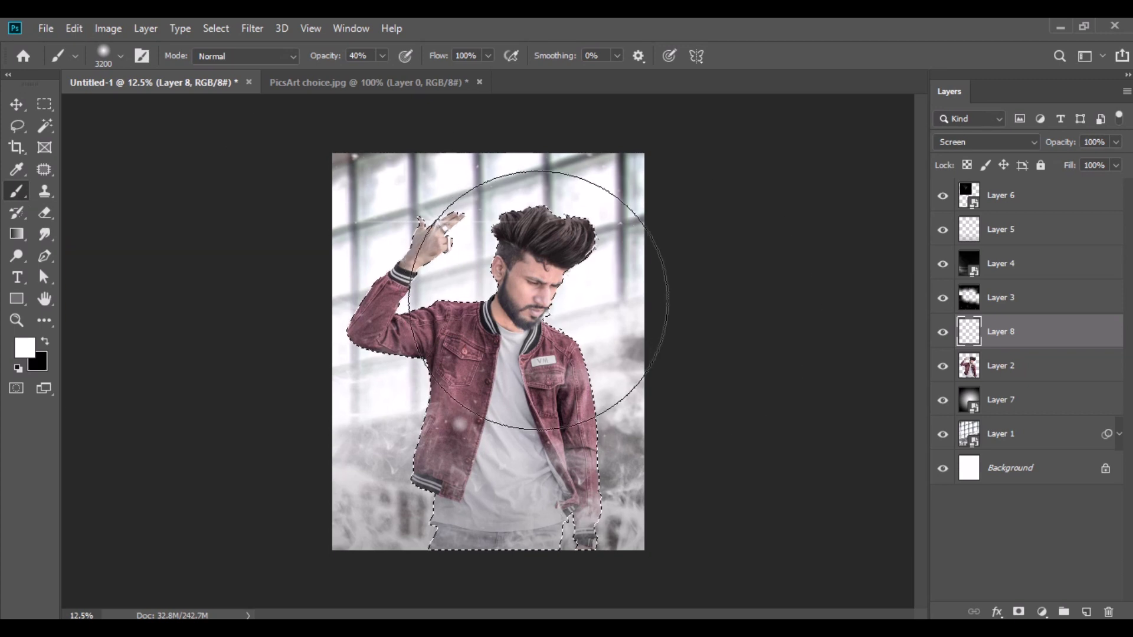
key("ctrl+plus")
key("ctrl+plus")
right_click(581, 332)
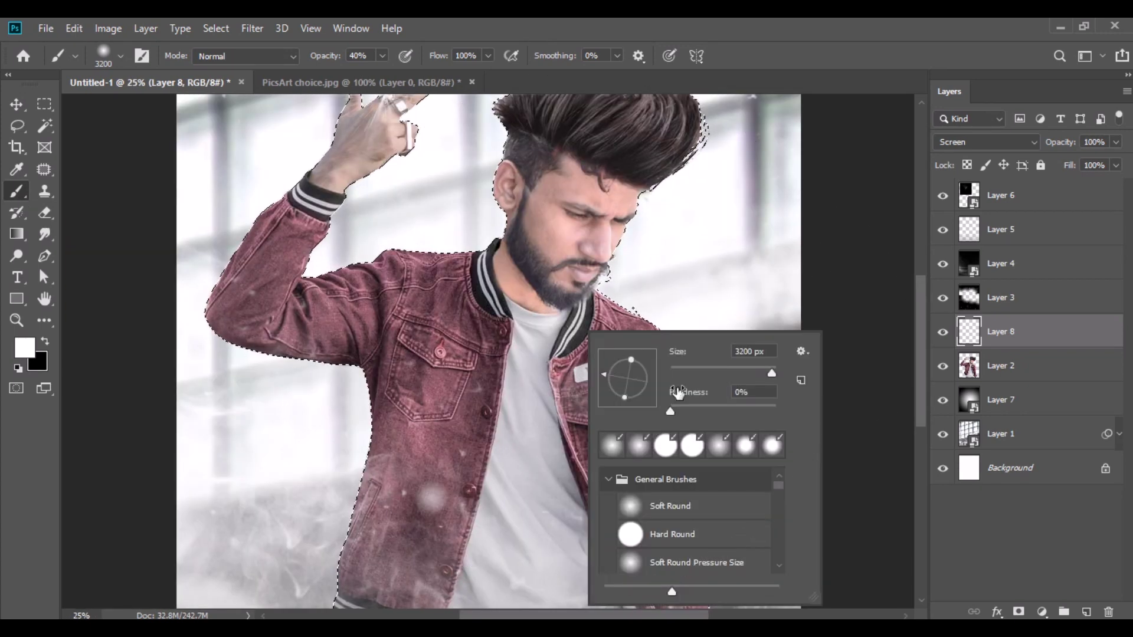
left_click_drag(761, 373, 704, 373)
type("300")
key("Return")
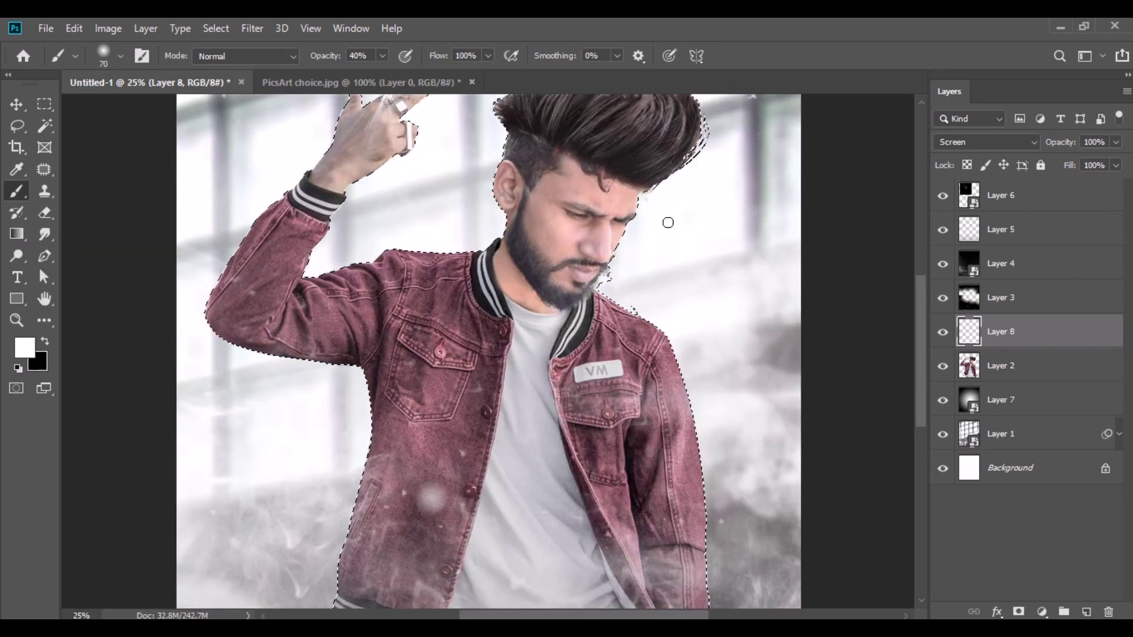
mouse_move(640, 294)
left_mouse_down()
mouse_move(345, 418)
mouse_move(904, 328)
left_mouse_up()
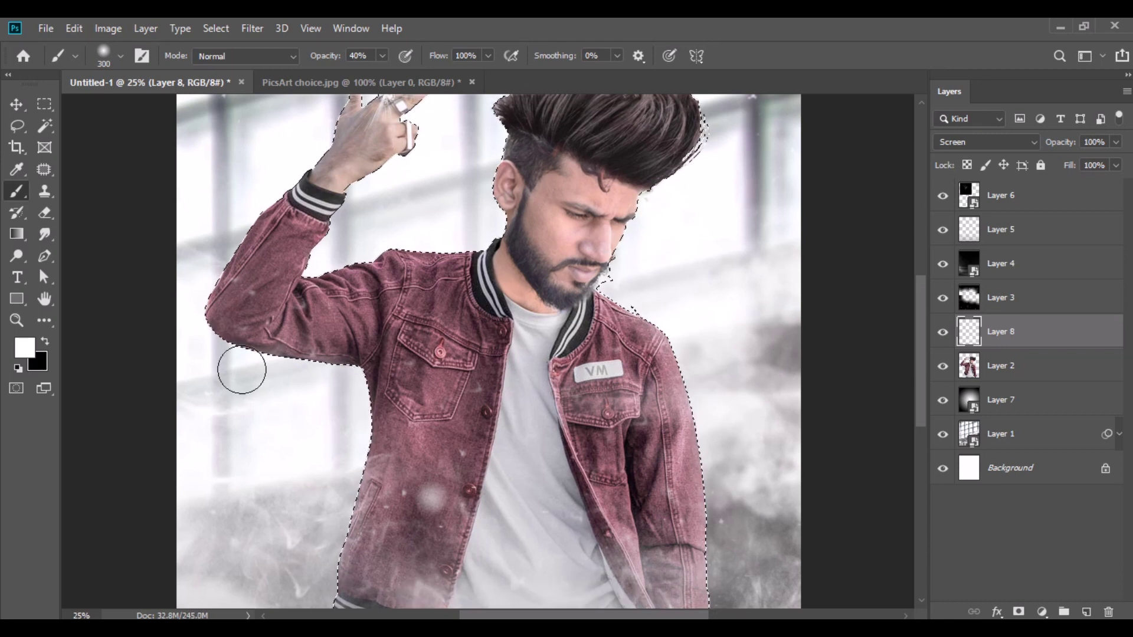
scroll(737, 301, "up", 2)
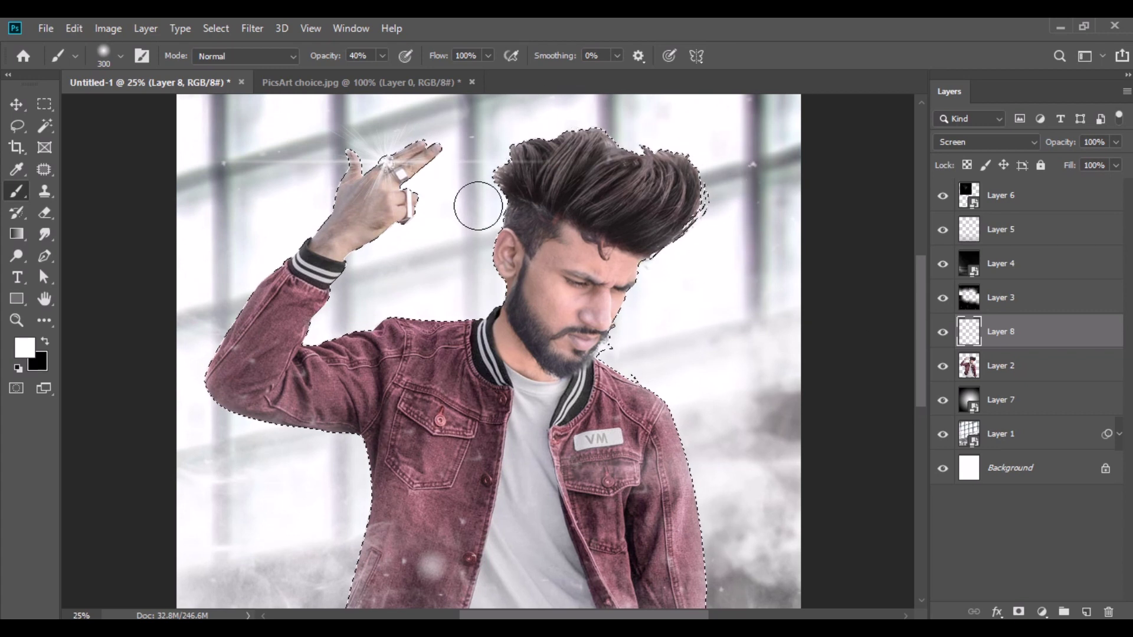
mouse_move(327, 321)
left_mouse_down()
mouse_move(400, 293)
mouse_move(480, 299)
mouse_move(377, 301)
mouse_move(469, 294)
left_mouse_up()
Deselect the man's outline and fit the whole poster in the window.
key("v")
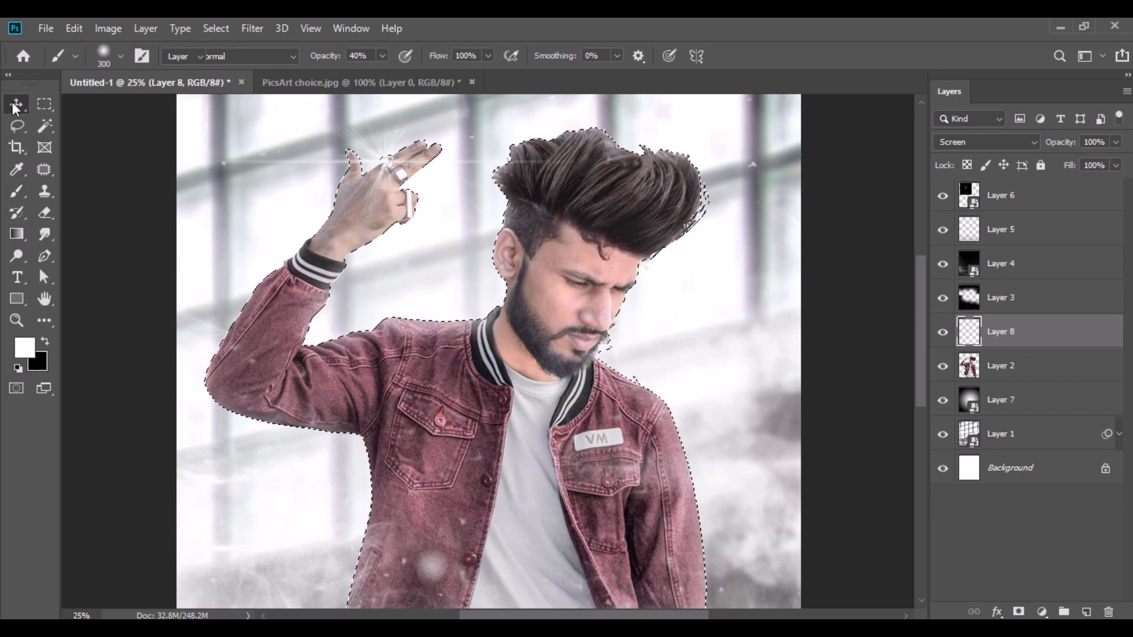
left_click(218, 37)
left_click(237, 63)
key("ctrl+0")
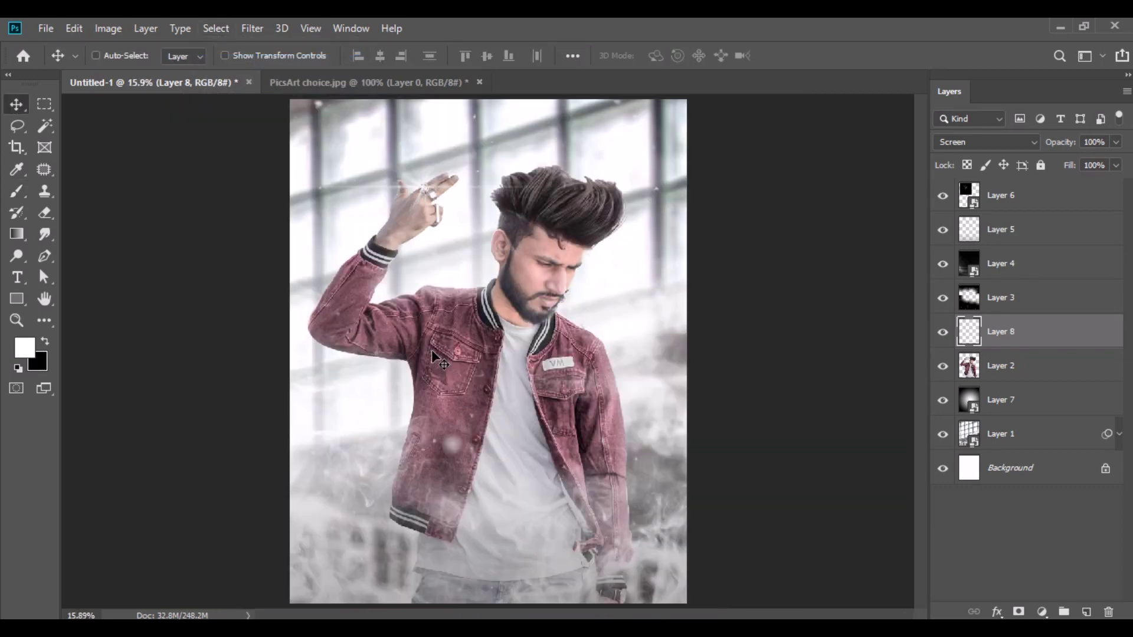
Merge all layers, close PicsArt choice.jpg without saving, and duplicate the merged background.
left_click(995, 198)
right_click(994, 198)
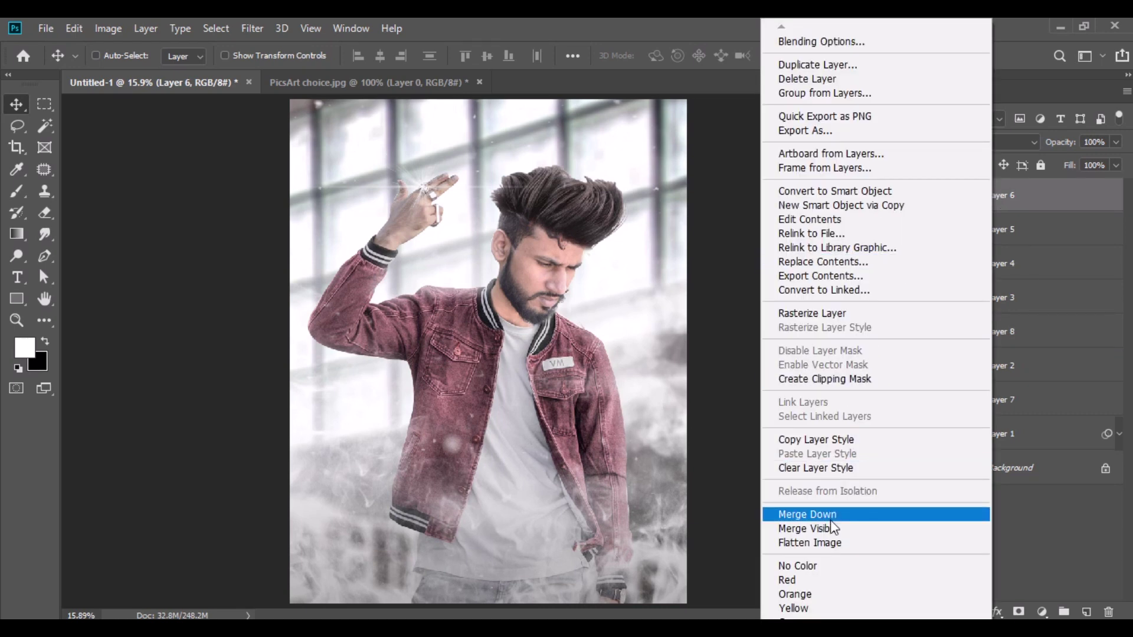
left_click(832, 528)
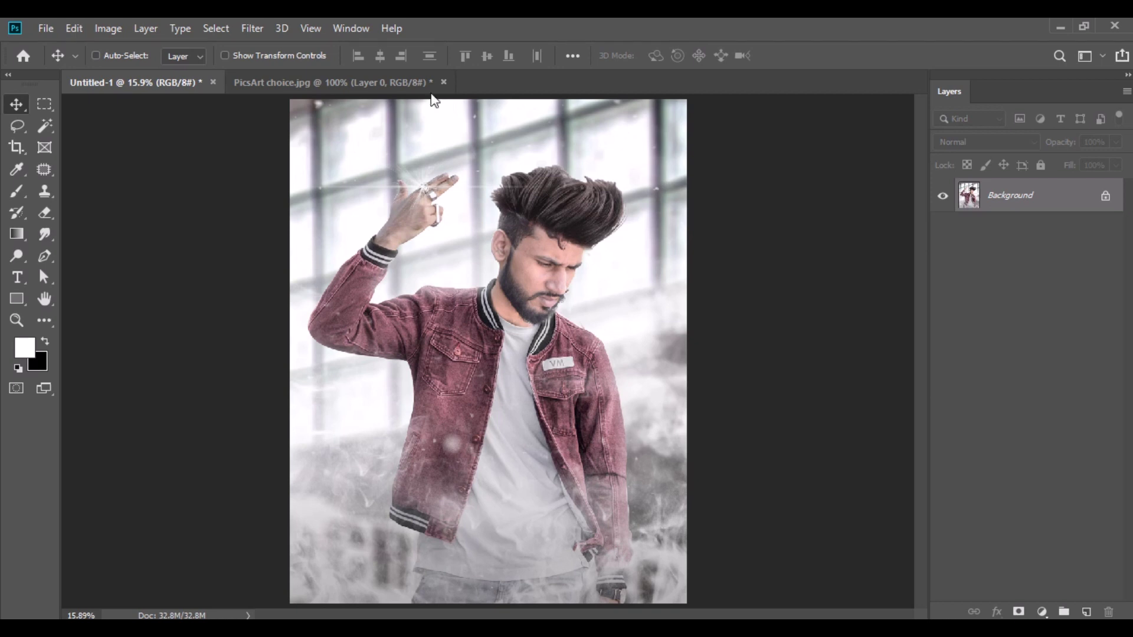
left_click(444, 82)
left_click(562, 260)
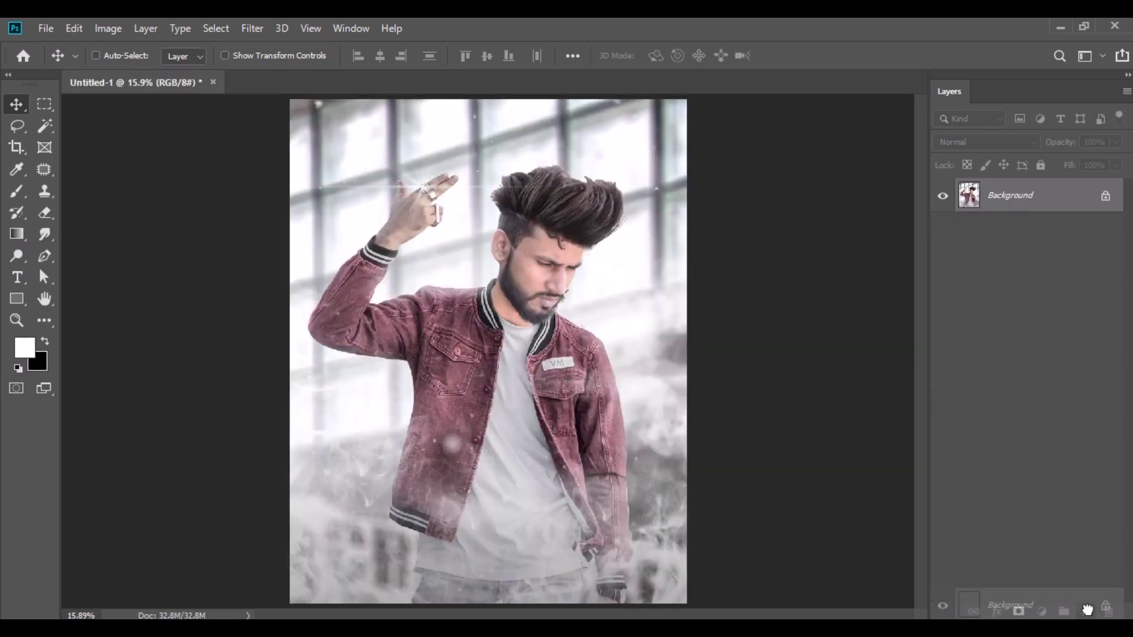
left_click_drag(1009, 207, 1087, 612)
In Camera Raw, set Highlights -74, Shadows +18, Blacks -27 and Clarity +21.
left_click(252, 28)
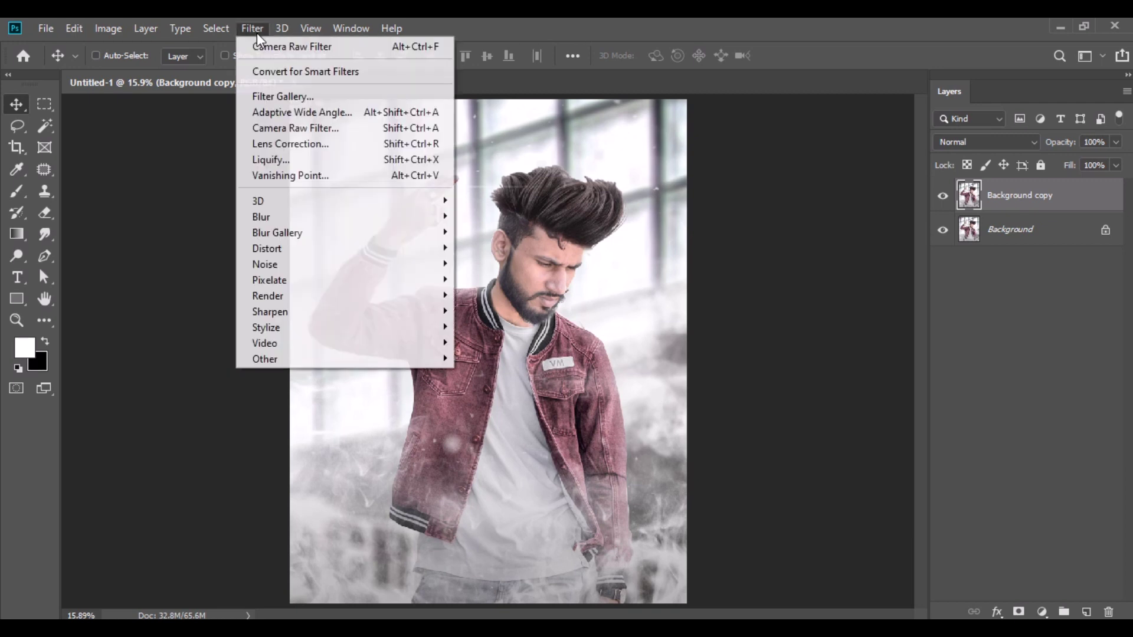
left_click(303, 124)
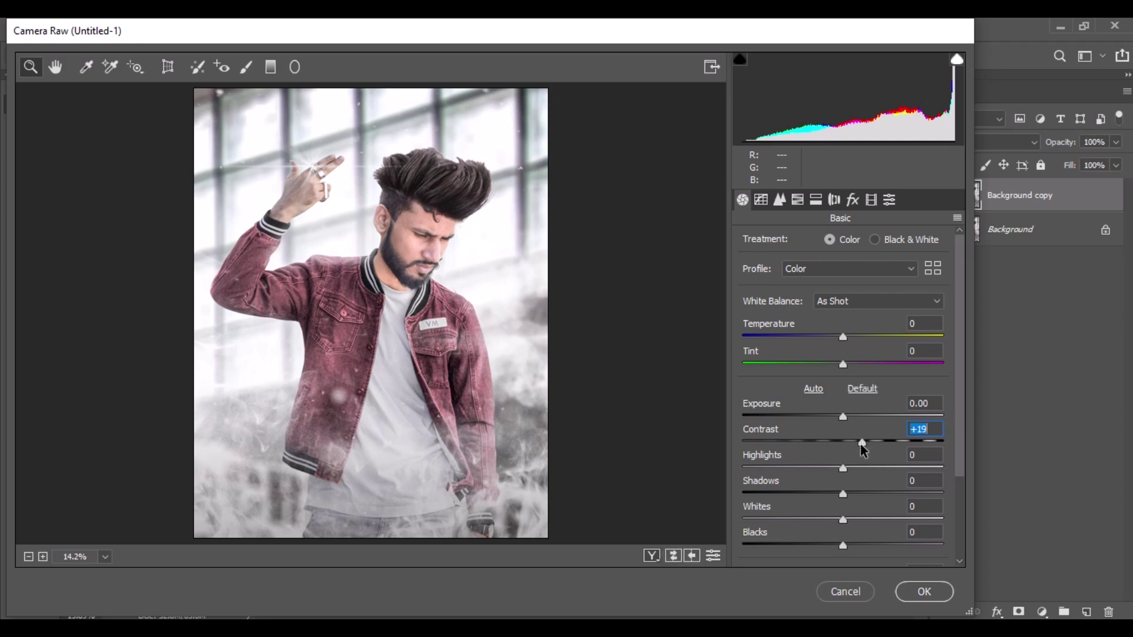
left_click_drag(844, 468, 769, 467)
left_click_drag(842, 494, 860, 494)
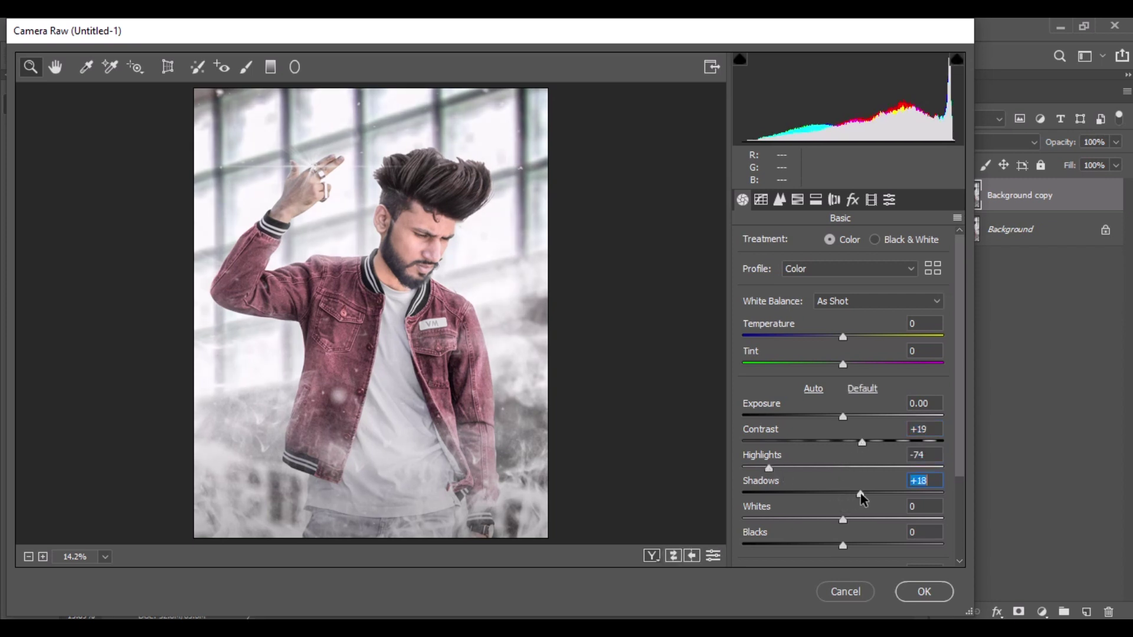
left_click_drag(843, 545, 817, 546)
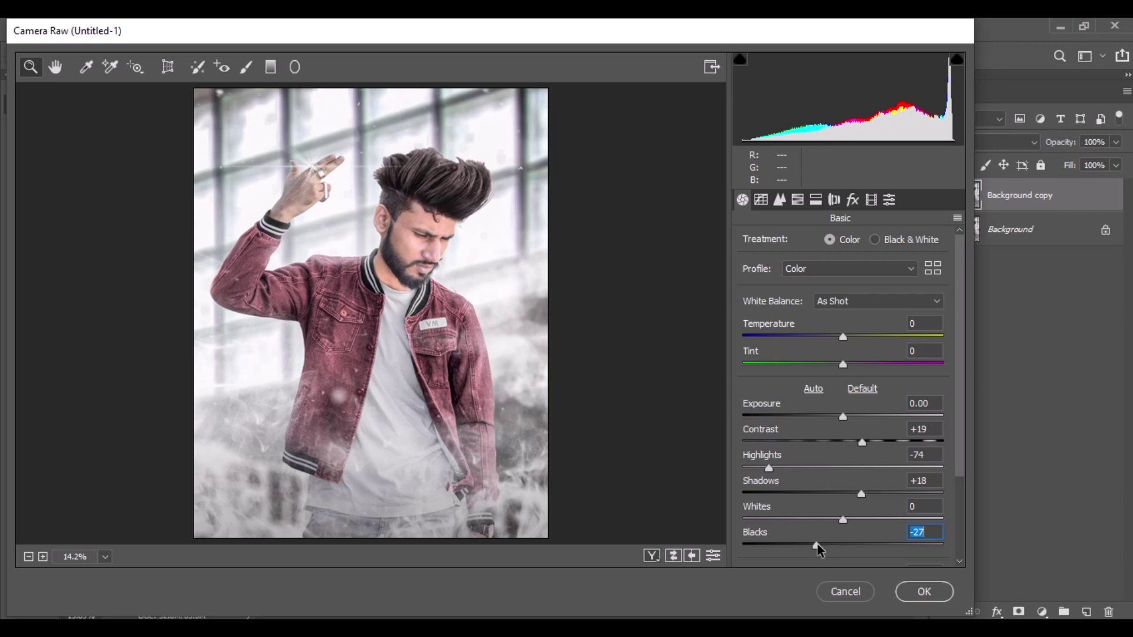
scroll(959, 544, "down", 3)
left_click_drag(844, 470, 863, 471)
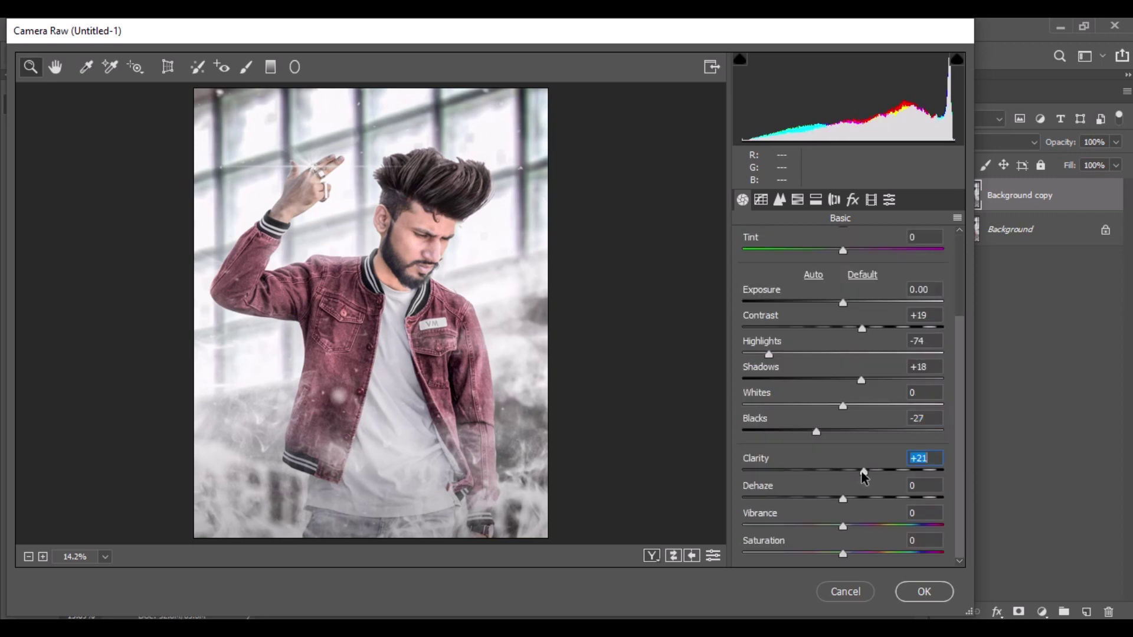
Lower Vibrance to -28, raise Reds saturation to +60 in HSL, and apply the grade.
left_click_drag(832, 526, 818, 526)
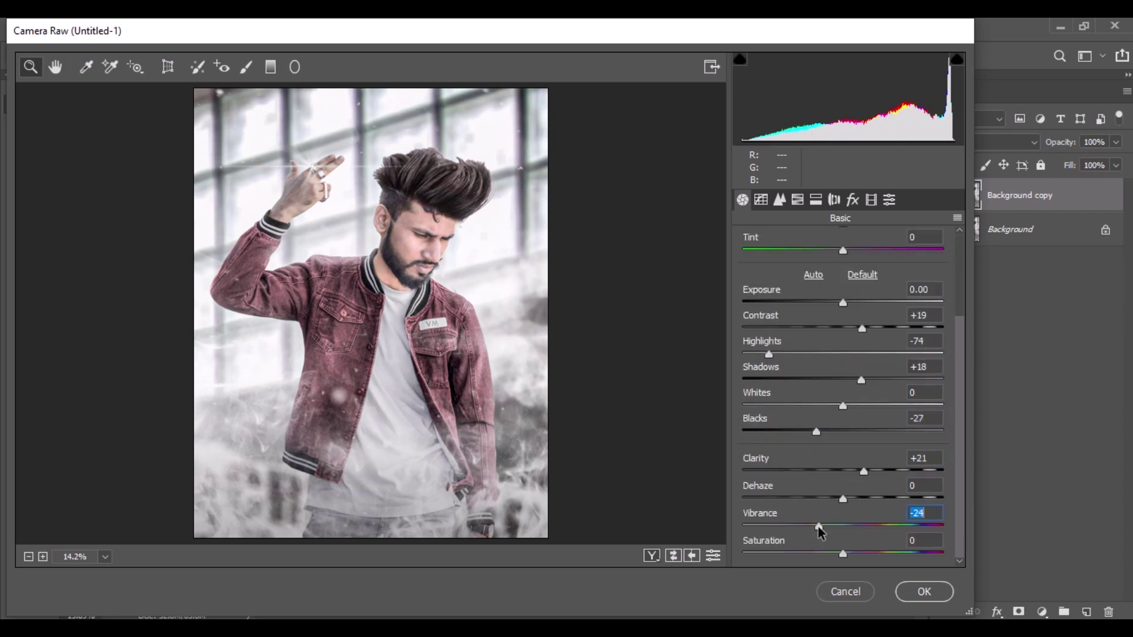
left_click(797, 199)
left_click(808, 245)
left_click_drag(848, 304, 887, 304)
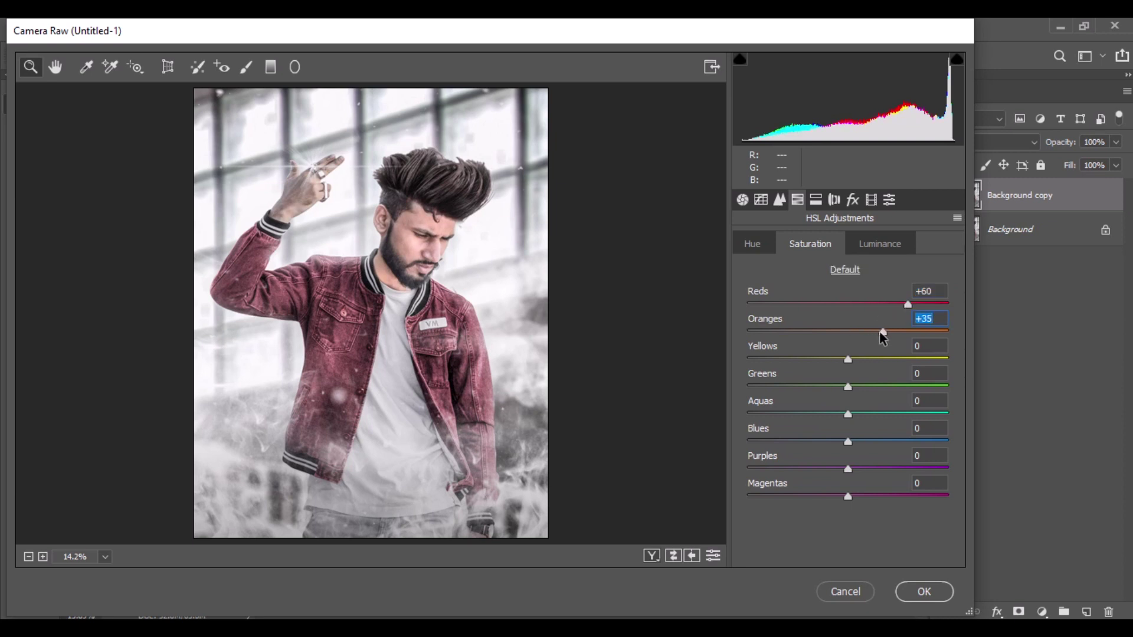
left_click(921, 592)
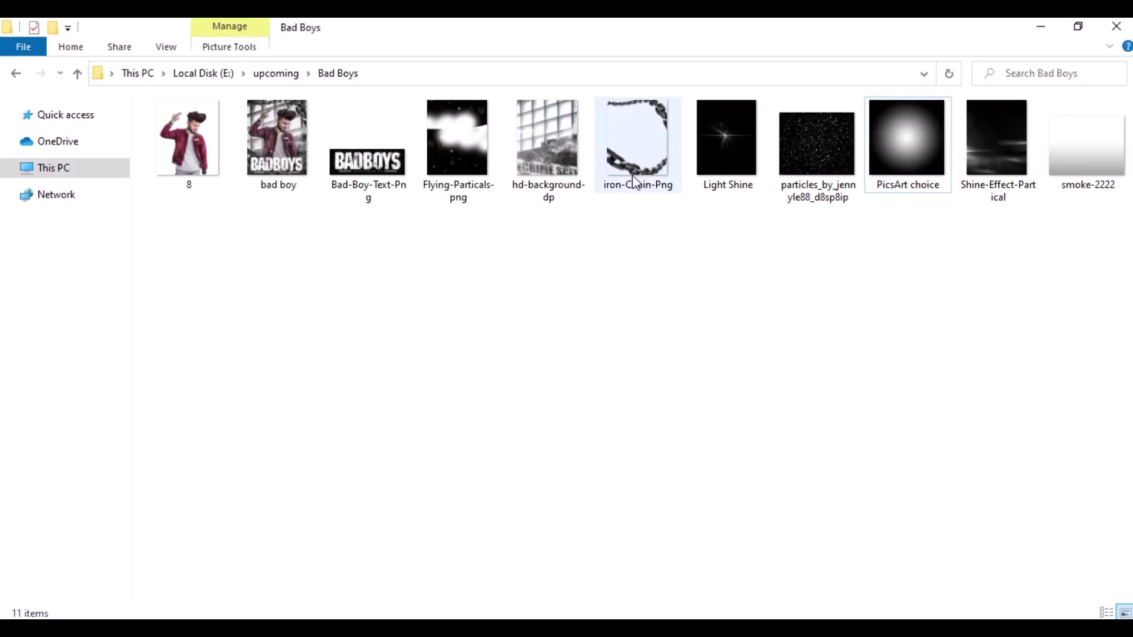
Place iron-Chain-Png into the poster, scaled to 500% and moved down to frame the man.
mouse_move(630, 201)
left_mouse_down()
mouse_move(495, 552)
mouse_move(518, 85)
left_mouse_up()
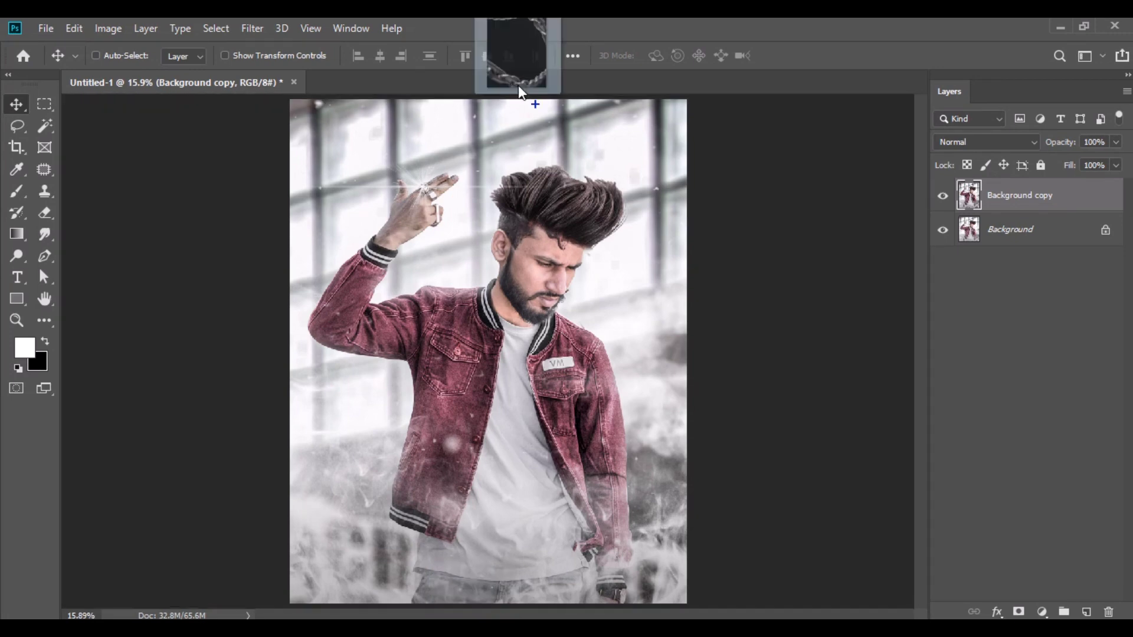
mouse_move(518, 142)
left_mouse_down()
mouse_move(469, 95)
mouse_move(270, 84)
mouse_move(497, 233)
left_mouse_up()
key("ctrl+minus")
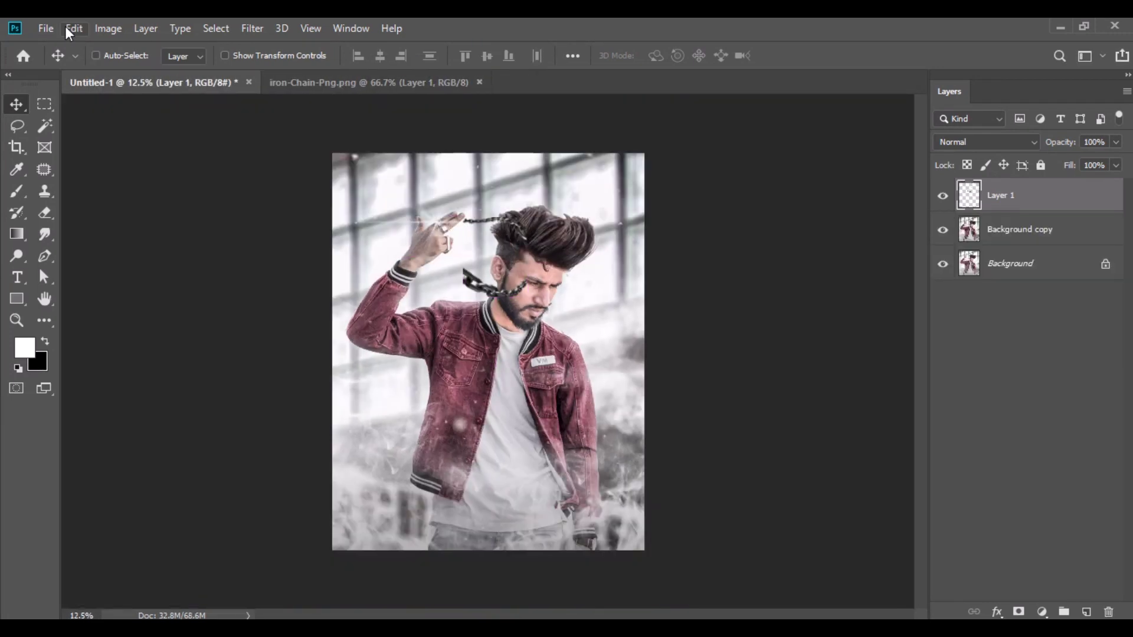
left_click(74, 29)
left_click(177, 388)
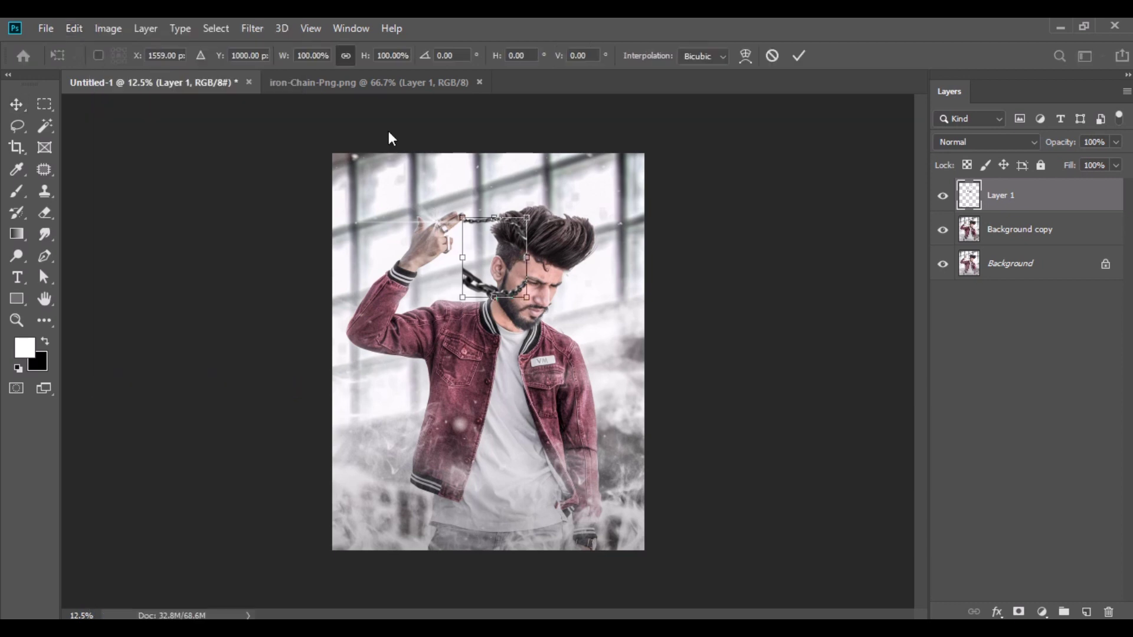
left_click_drag(367, 59, 701, 170)
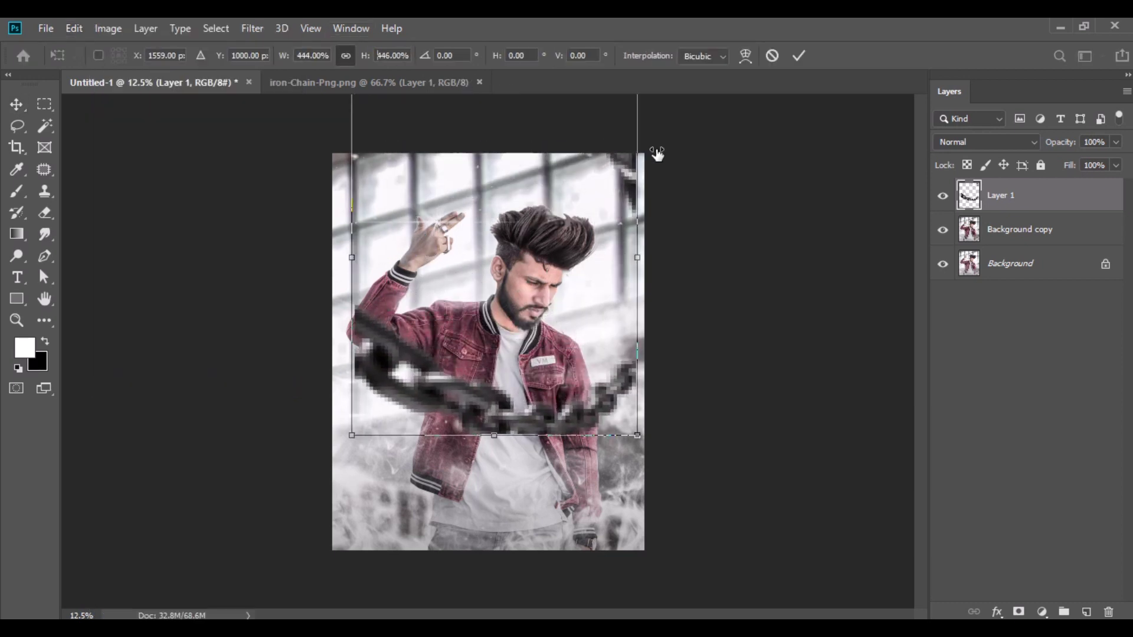
type("500")
left_click_drag(576, 263, 575, 359)
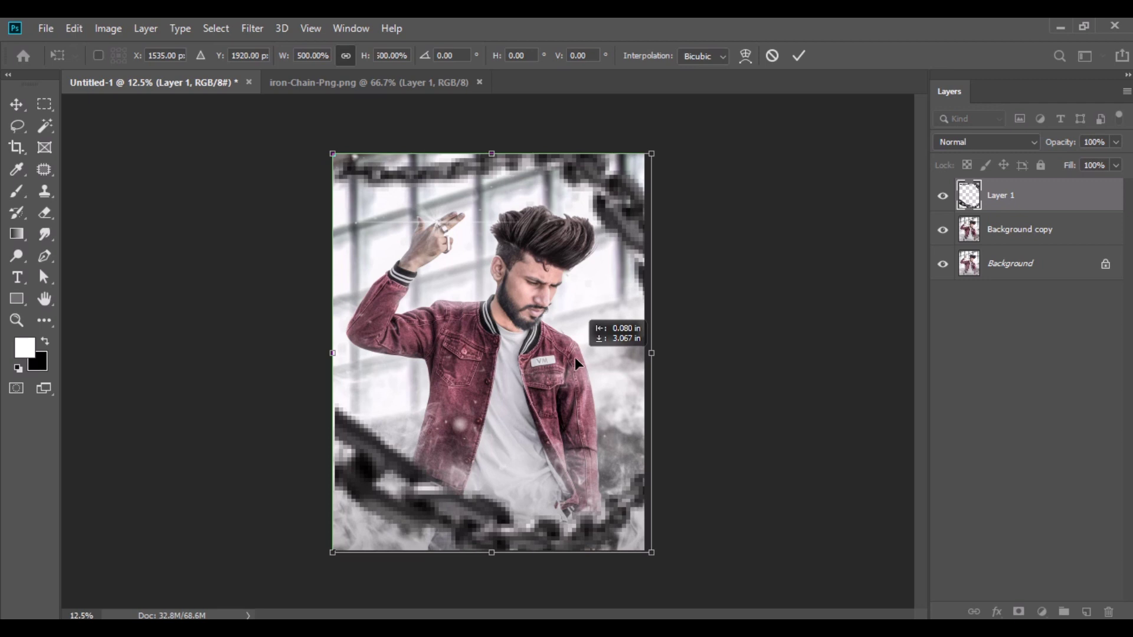
left_click(16, 105)
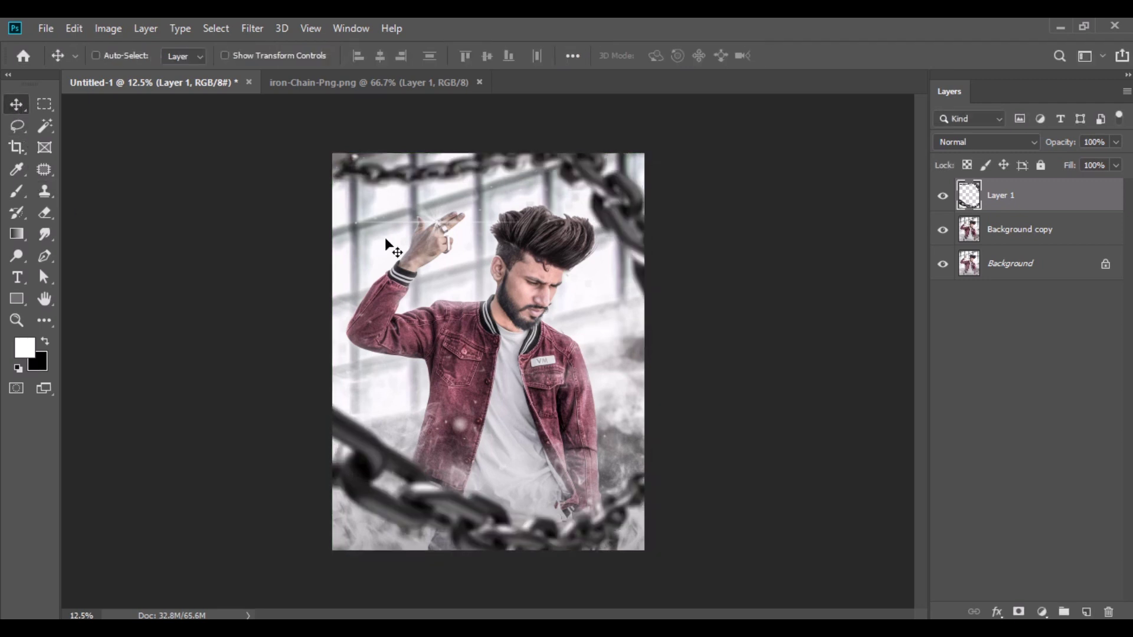
Add a Brightness/Contrast layer above Background copy with Brightness -150 and Contrast 63.
left_click(1005, 236)
left_click(1042, 612)
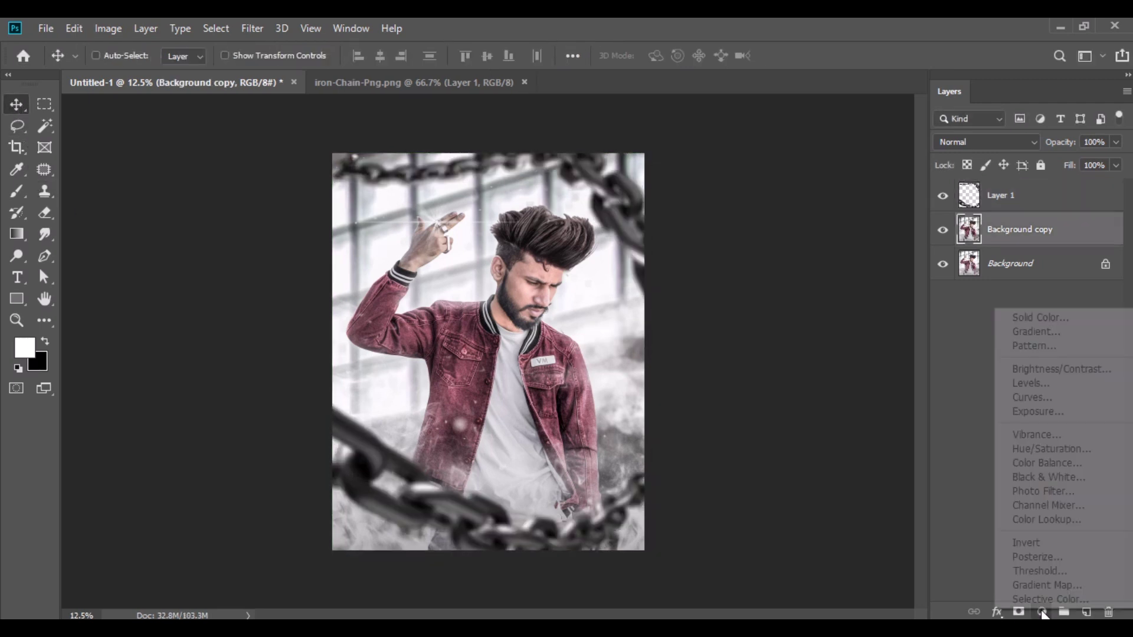
left_click(1060, 373)
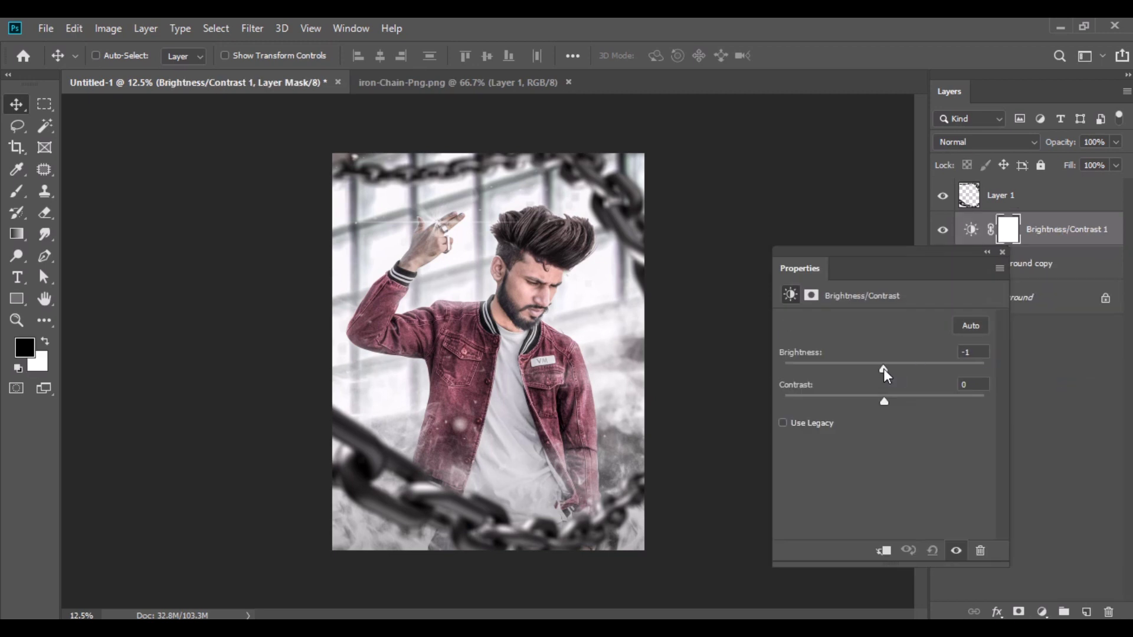
left_click_drag(884, 369, 773, 369)
left_click_drag(884, 400, 947, 400)
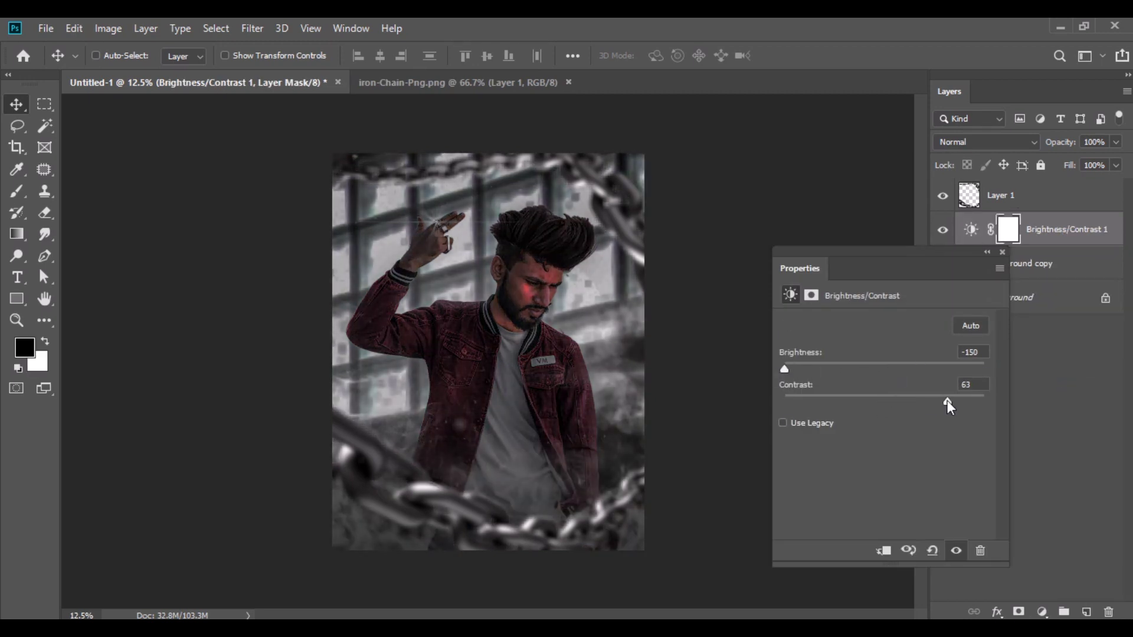
left_click(1003, 252)
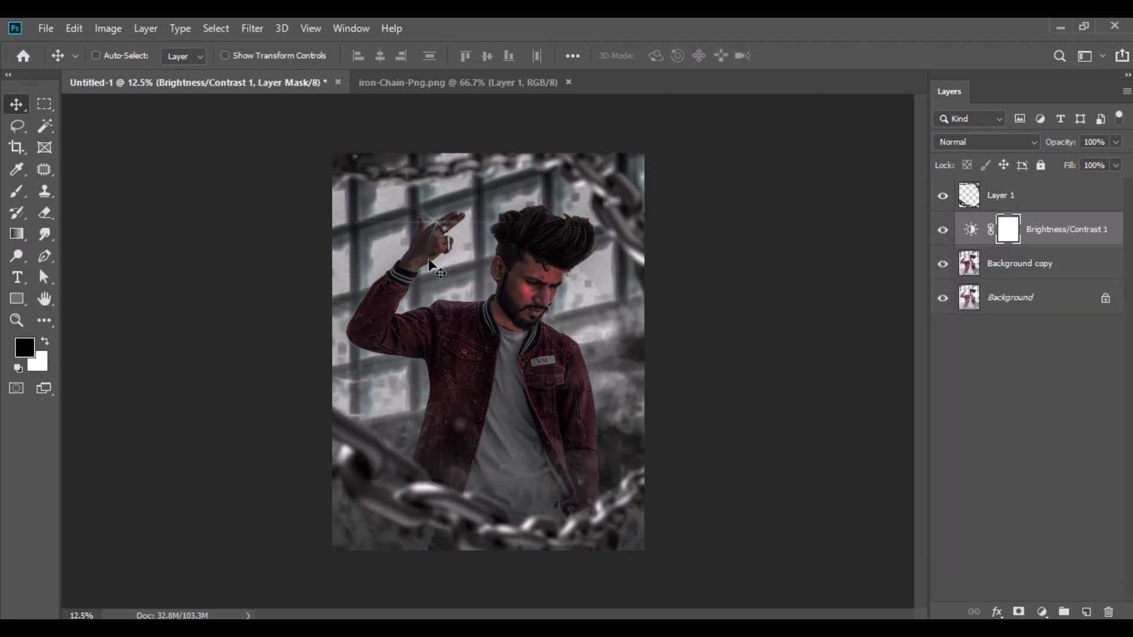
Paint the adjustment mask black over the man with a 2400 px soft brush.
left_click(24, 190)
key("bracketright")
key("bracketright")
key("bracketright")
mouse_move(506, 329)
left_mouse_down()
mouse_move(484, 282)
mouse_move(516, 304)
mouse_move(518, 440)
left_mouse_up()
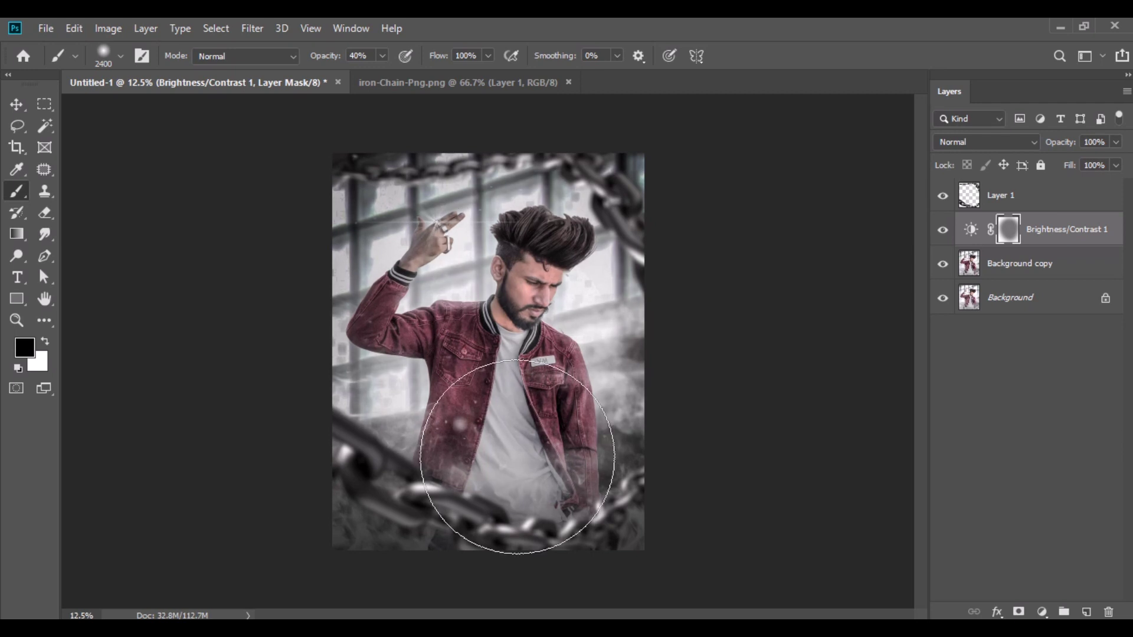
left_click(17, 105)
left_click(943, 231)
left_click(943, 233)
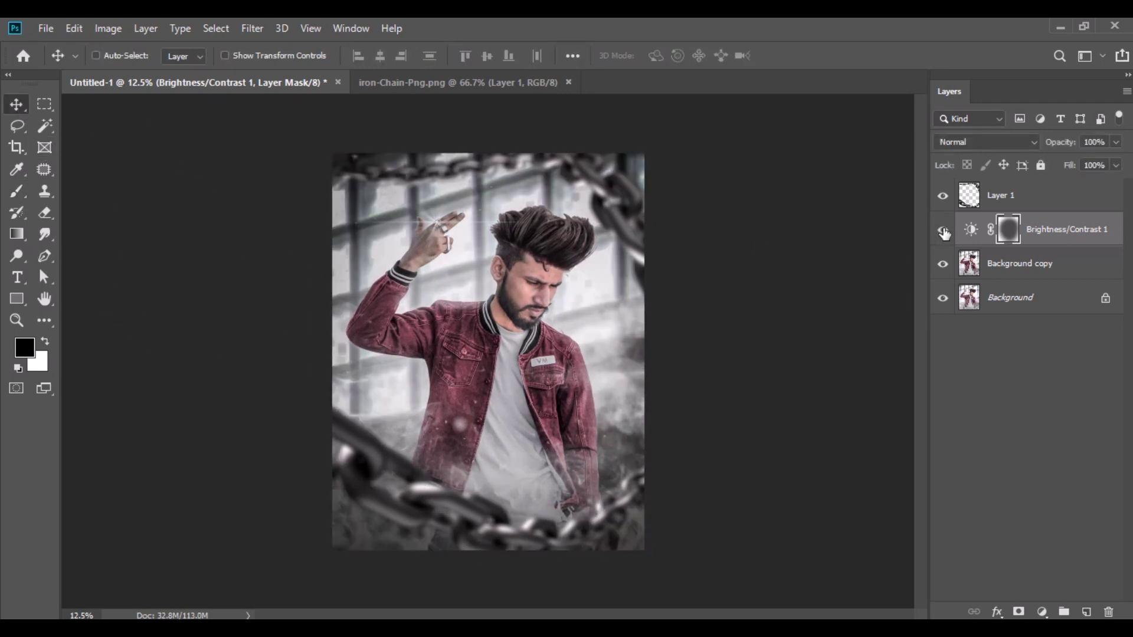
Close the iron chain document and bring Bad-Boy-Text-Png into Photoshop.
left_click(569, 82)
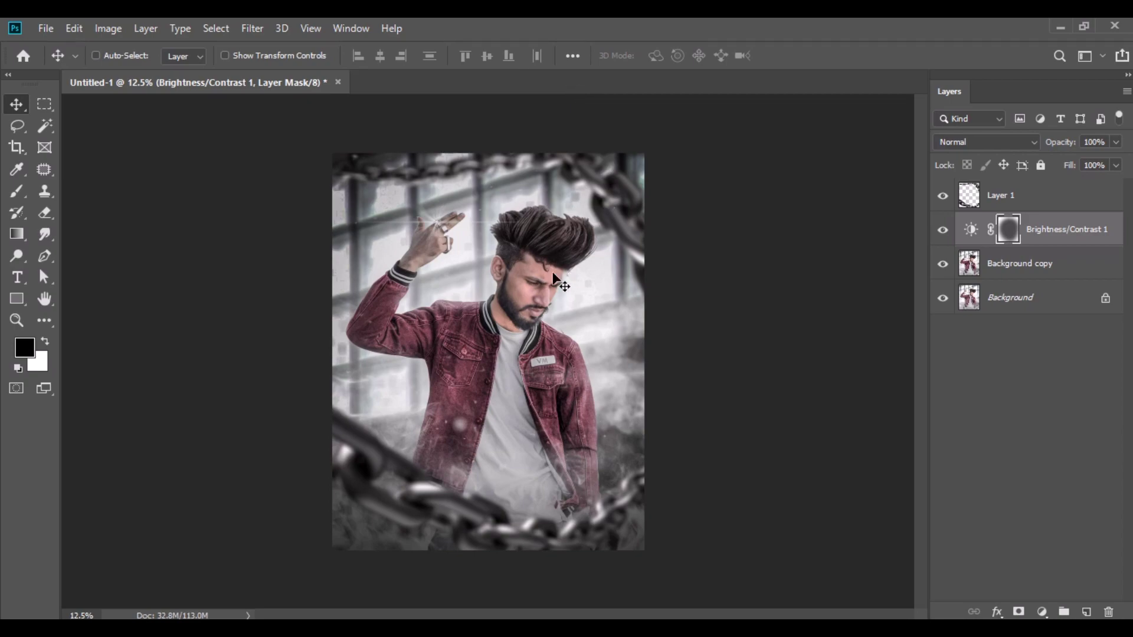
left_click(452, 626)
left_click(616, 405)
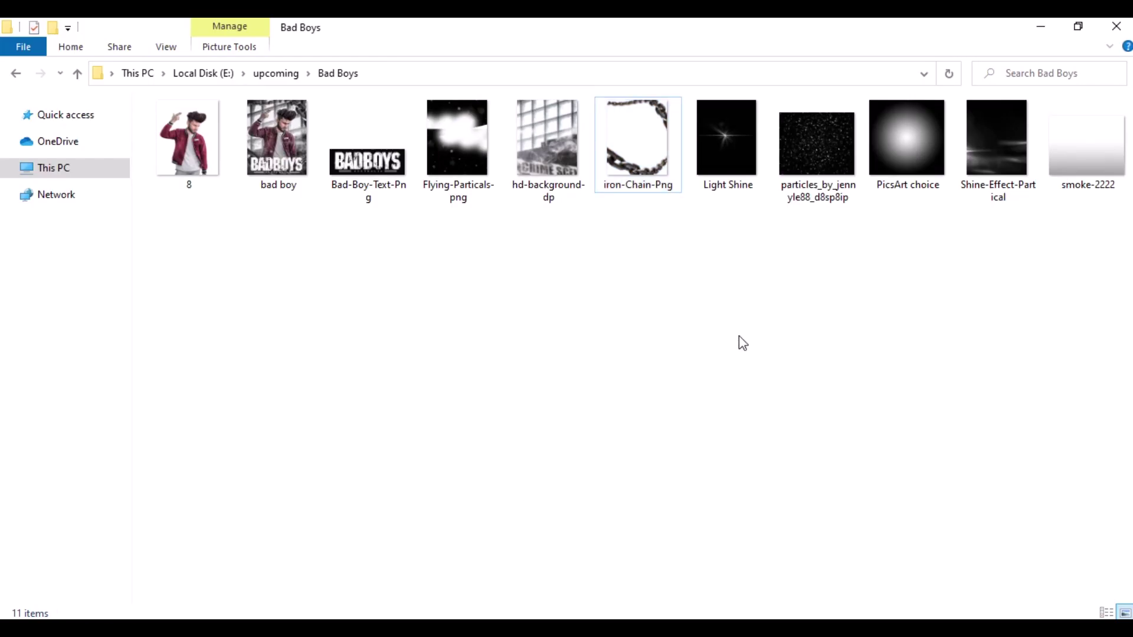
left_click_drag(392, 195, 472, 504)
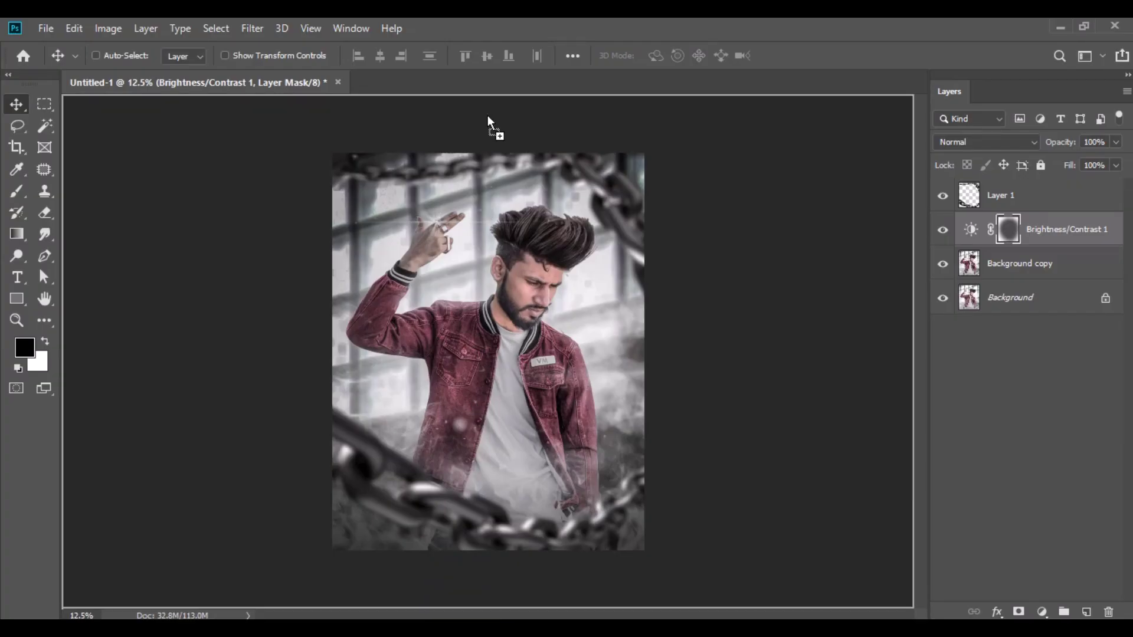
left_click_drag(487, 115, 490, 84)
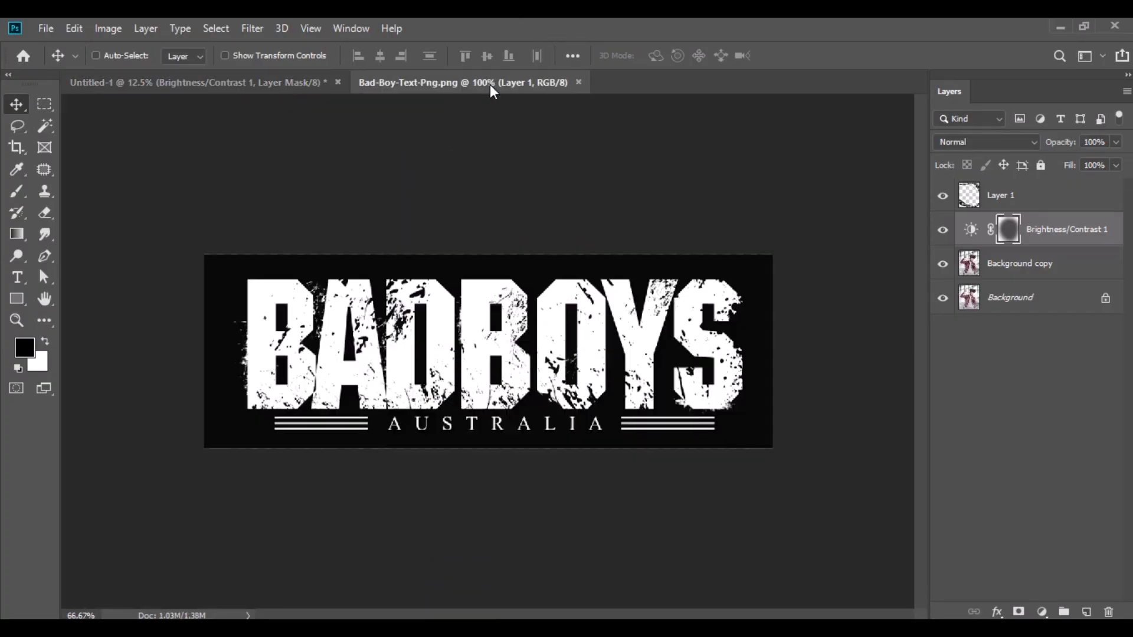
Add the BADBOYS text above the chain layer, enlarged to about 280% across the poster's bottom.
mouse_move(678, 256)
left_mouse_down()
mouse_move(276, 76)
mouse_move(373, 185)
left_mouse_up()
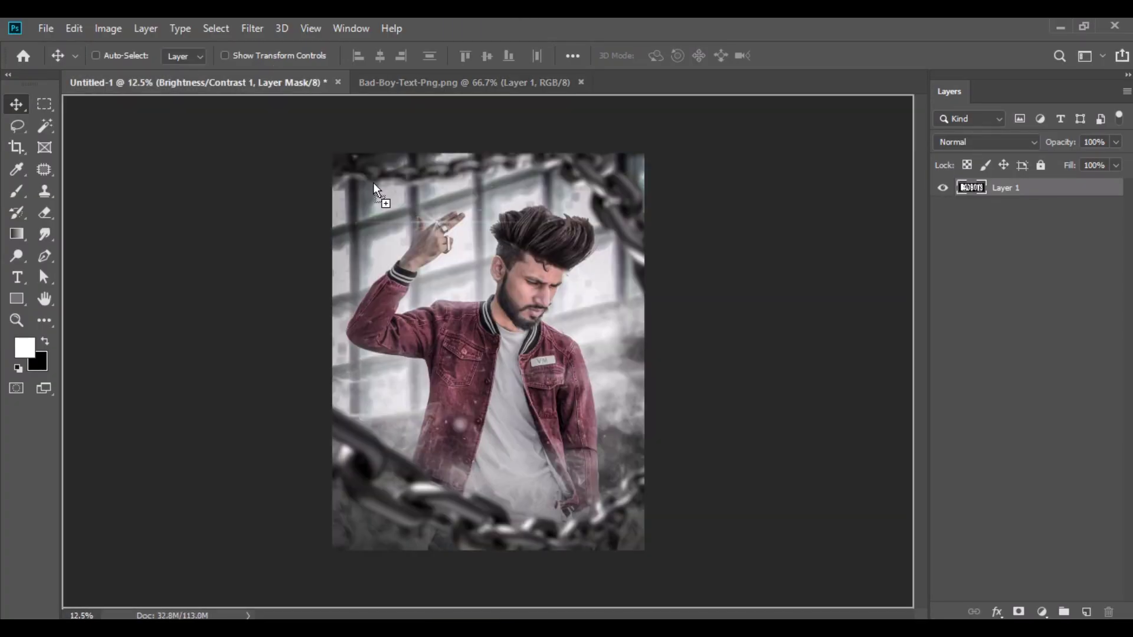
mouse_move(540, 533)
left_mouse_down()
mouse_move(548, 523)
mouse_move(515, 483)
left_mouse_up()
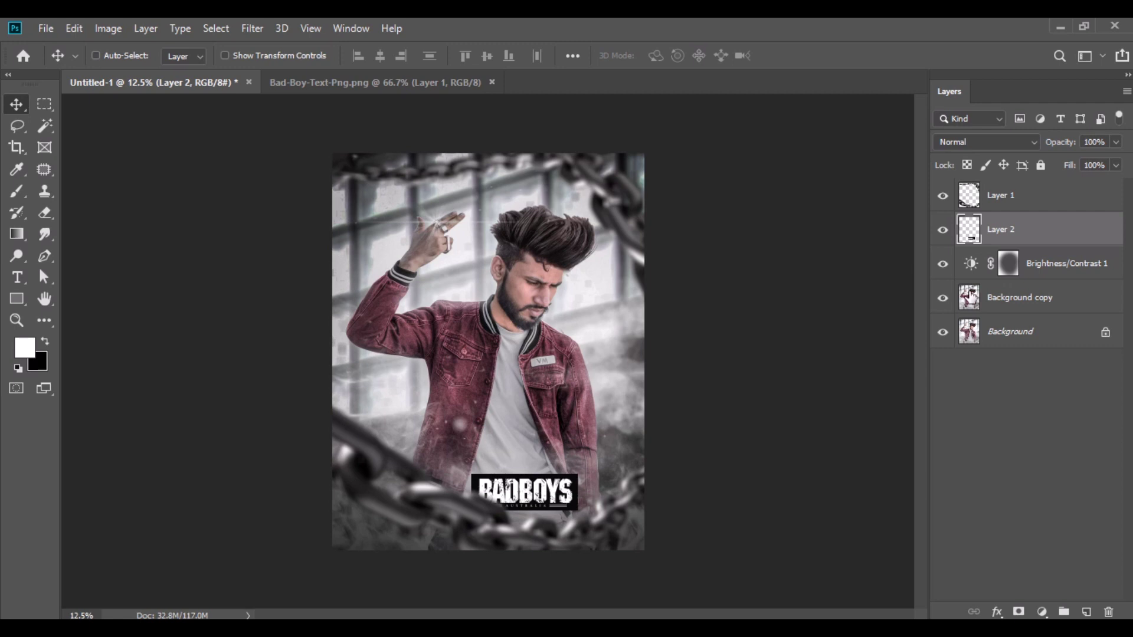
left_click_drag(1012, 231, 1009, 198)
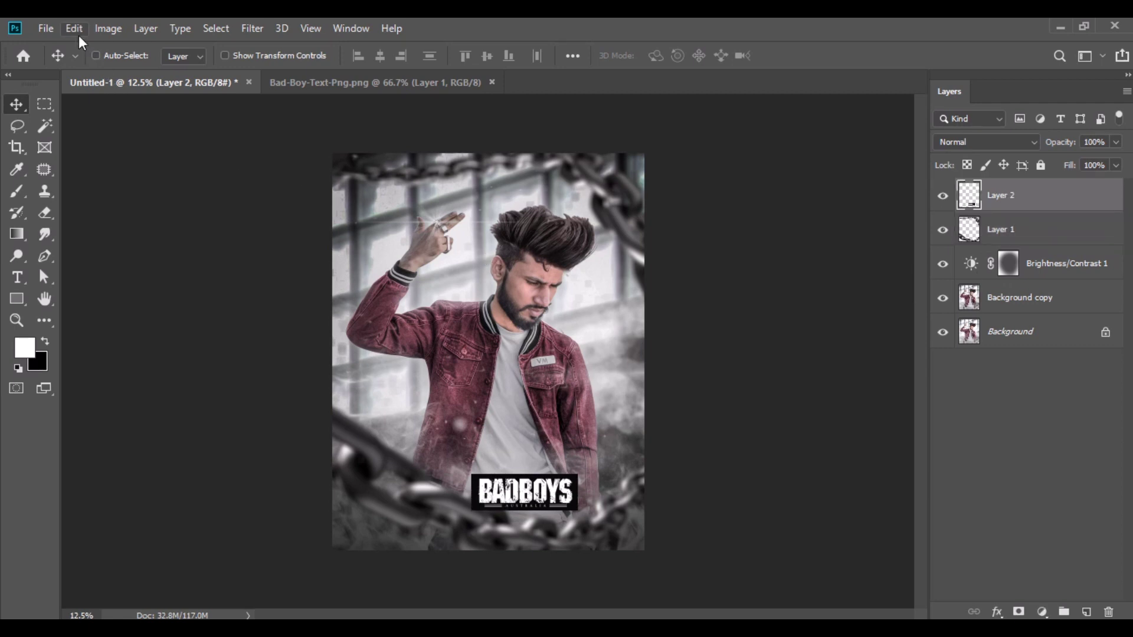
left_click(79, 36)
left_click(196, 385)
left_click_drag(471, 473, 375, 435)
left_click_drag(559, 463, 531, 472)
left_click_drag(346, 499, 332, 499)
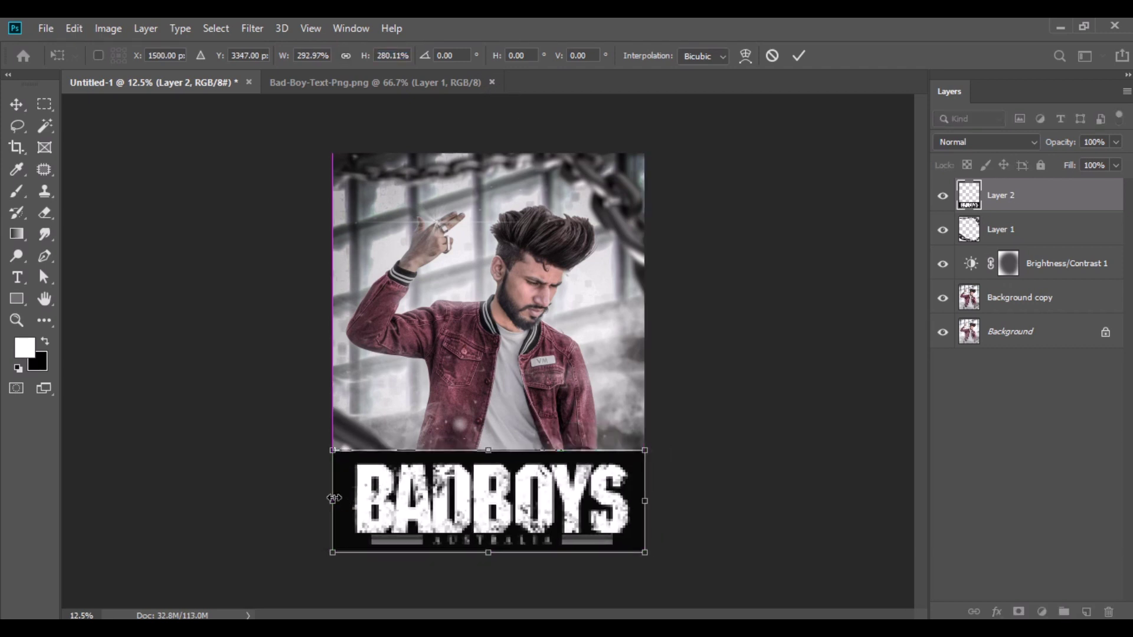
key("Return")
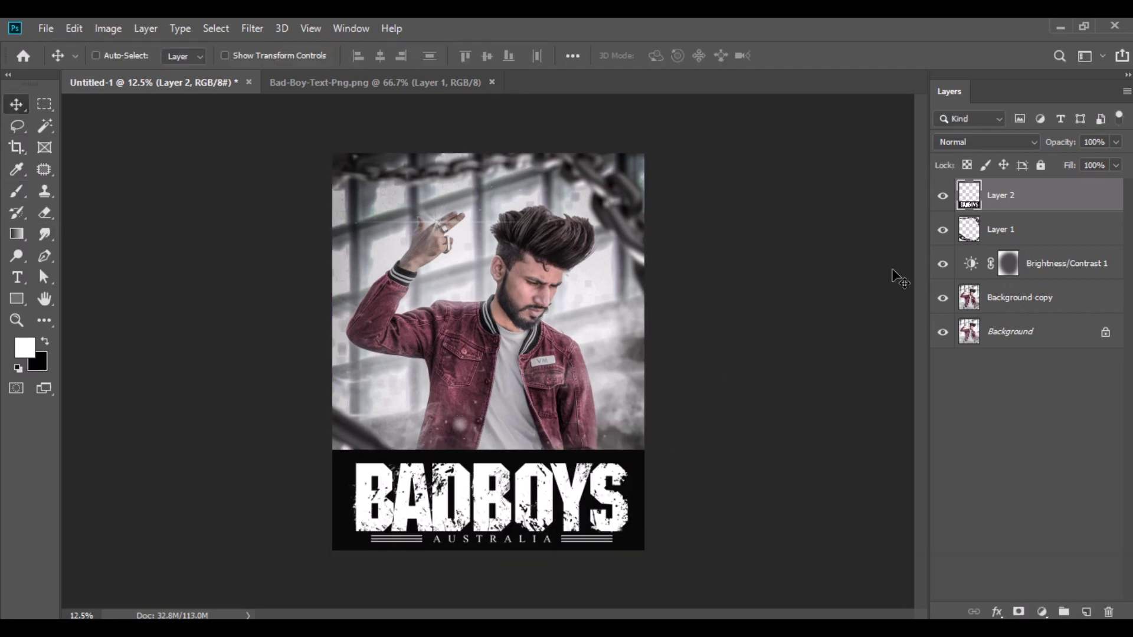
Set the text layer to Screen and close the BADBOYS text source document.
left_click(984, 143)
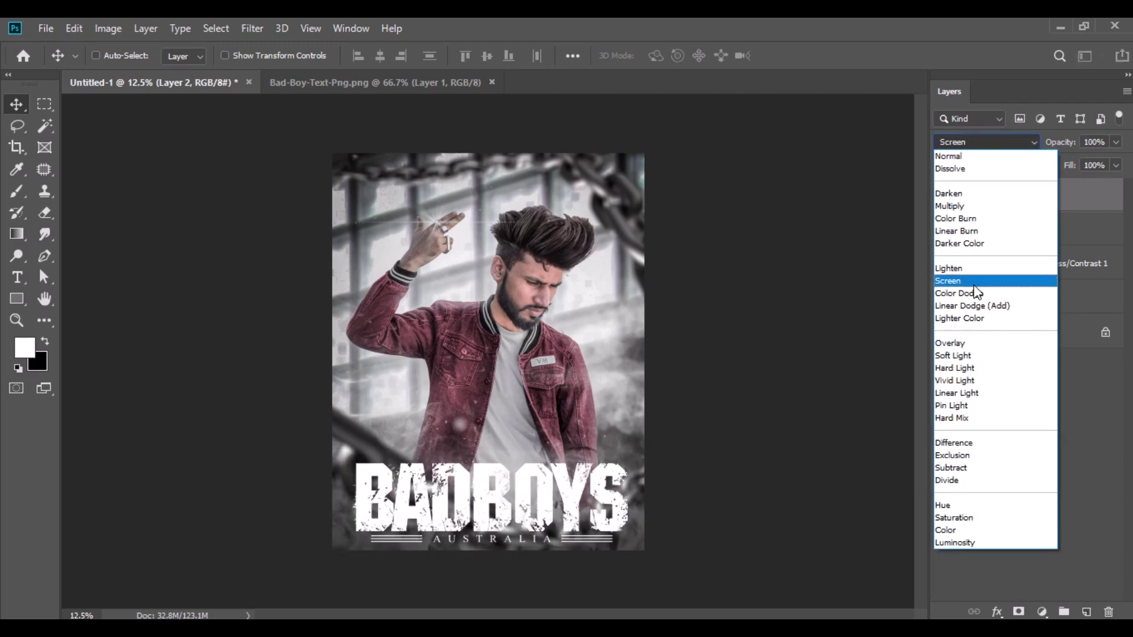
left_click(974, 278)
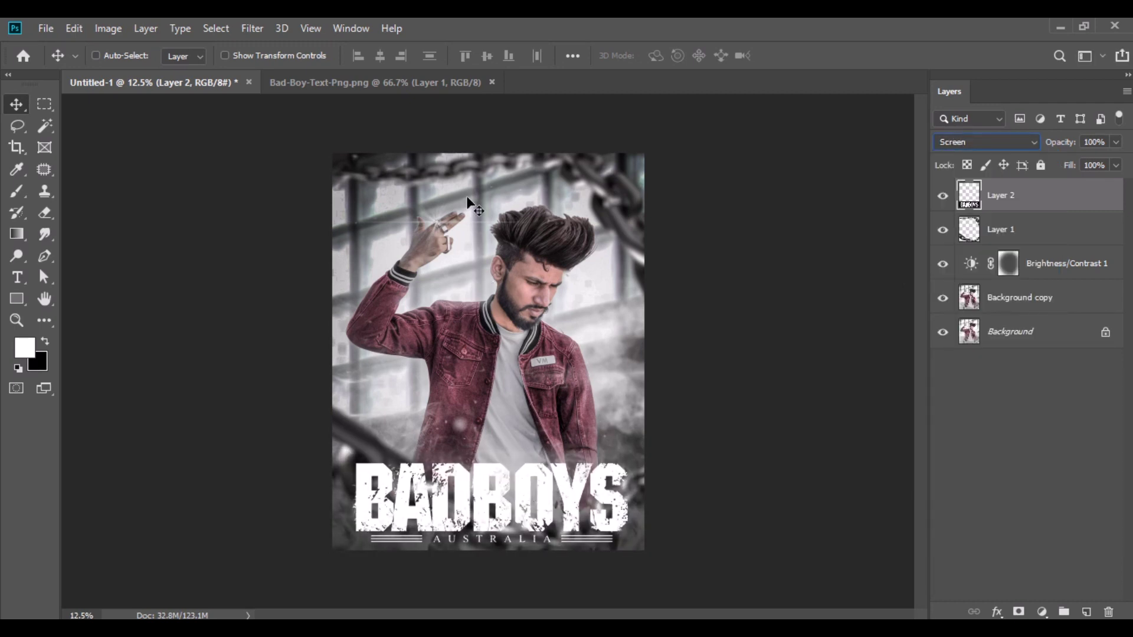
left_click(492, 82)
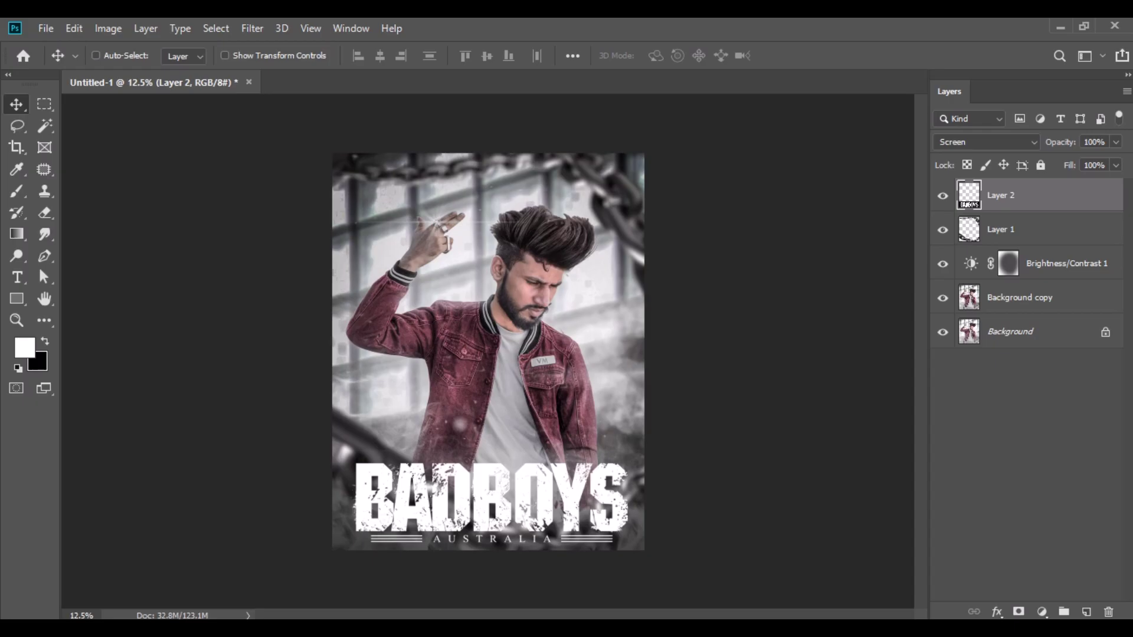
left_click(1060, 28)
Convert the particles image to a smart object and copy it into the poster.
mouse_move(822, 171)
left_mouse_down()
mouse_move(479, 614)
mouse_move(475, 97)
left_mouse_up()
right_click(1009, 210)
left_click(1027, 314)
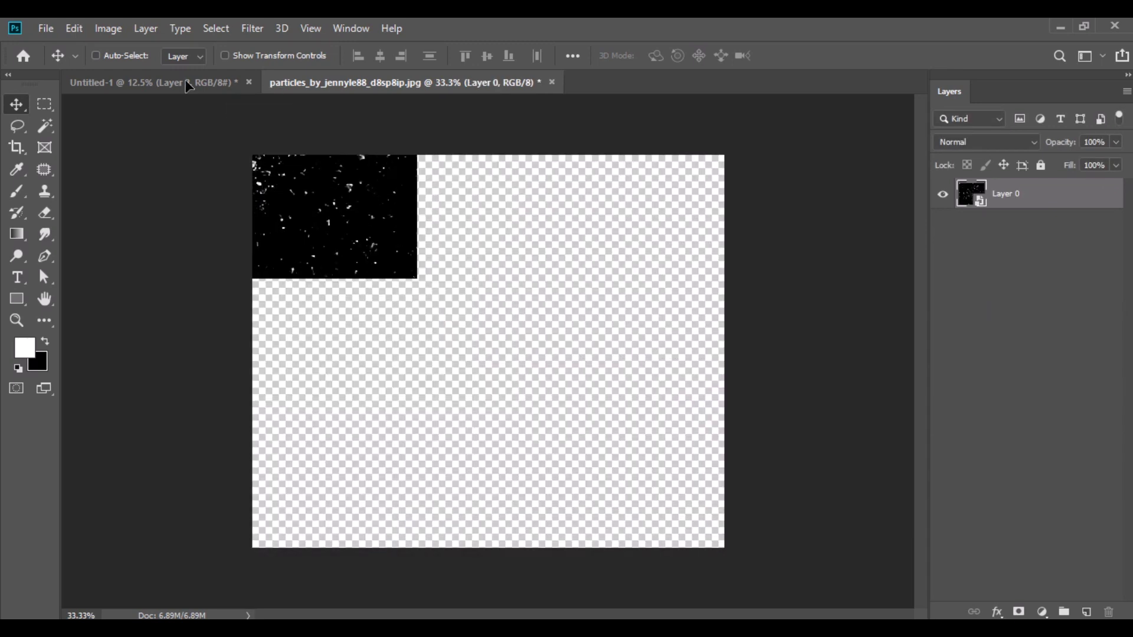
mouse_move(188, 86)
left_mouse_down()
mouse_move(439, 242)
mouse_move(422, 229)
left_mouse_up()
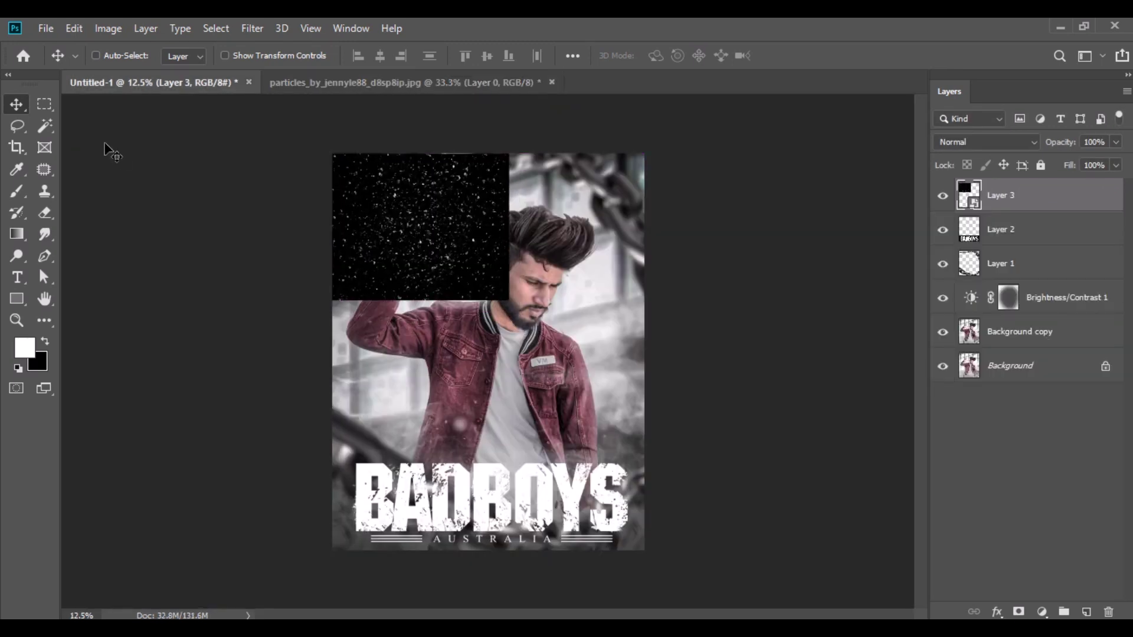
Stretch the particles layer to cover the whole poster and blend it in Screen mode.
left_click(77, 29)
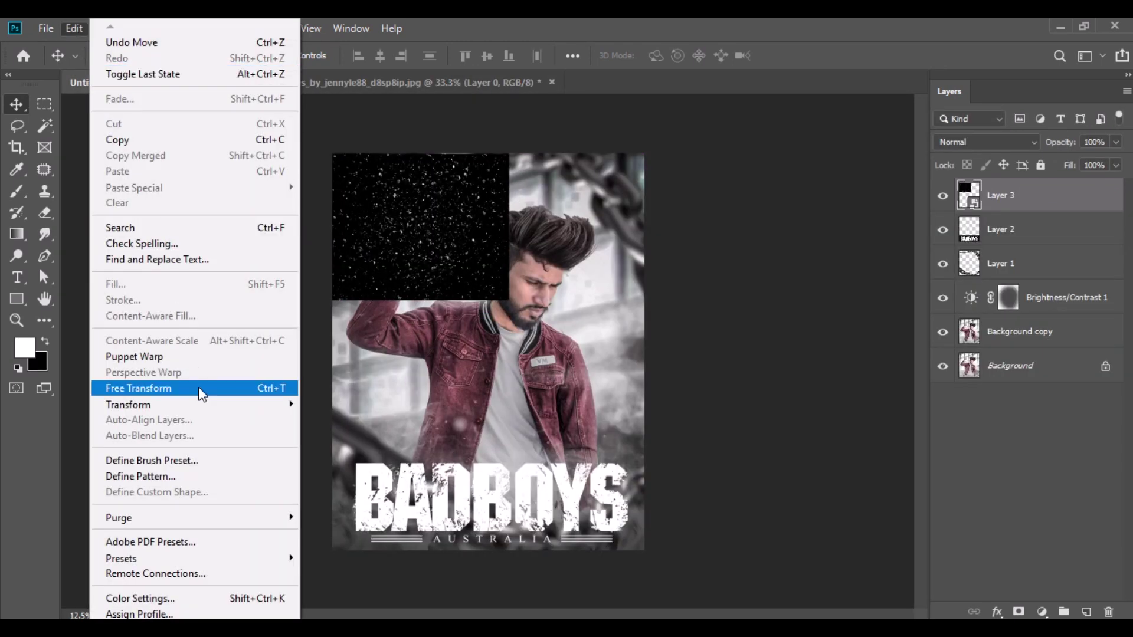
left_click(193, 388)
left_click_drag(509, 229, 644, 228)
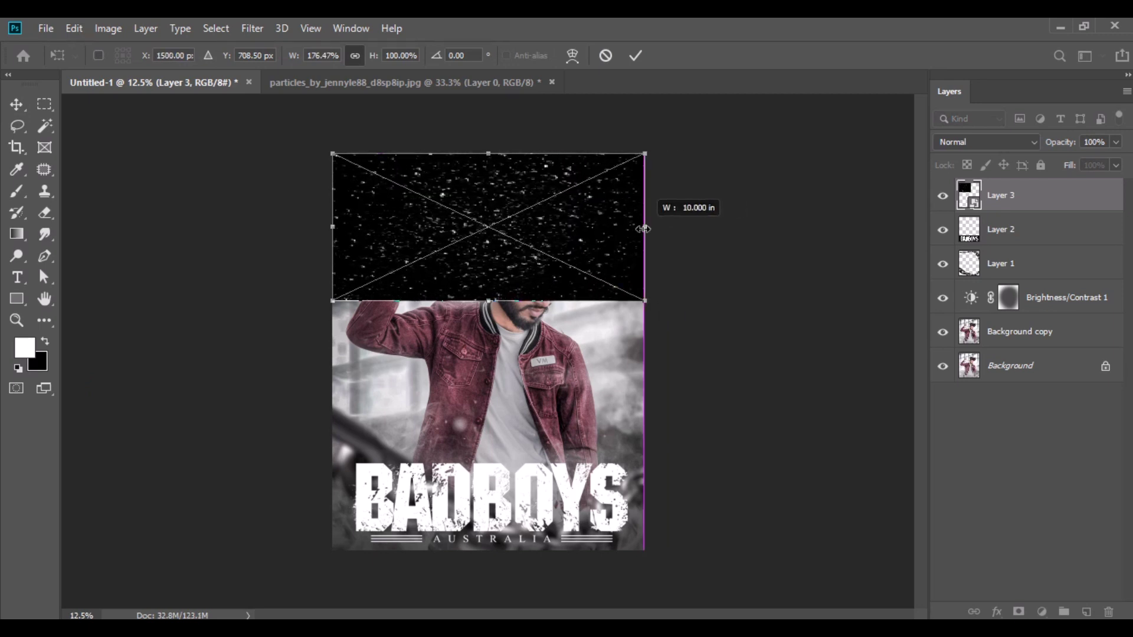
left_click_drag(488, 301, 497, 551)
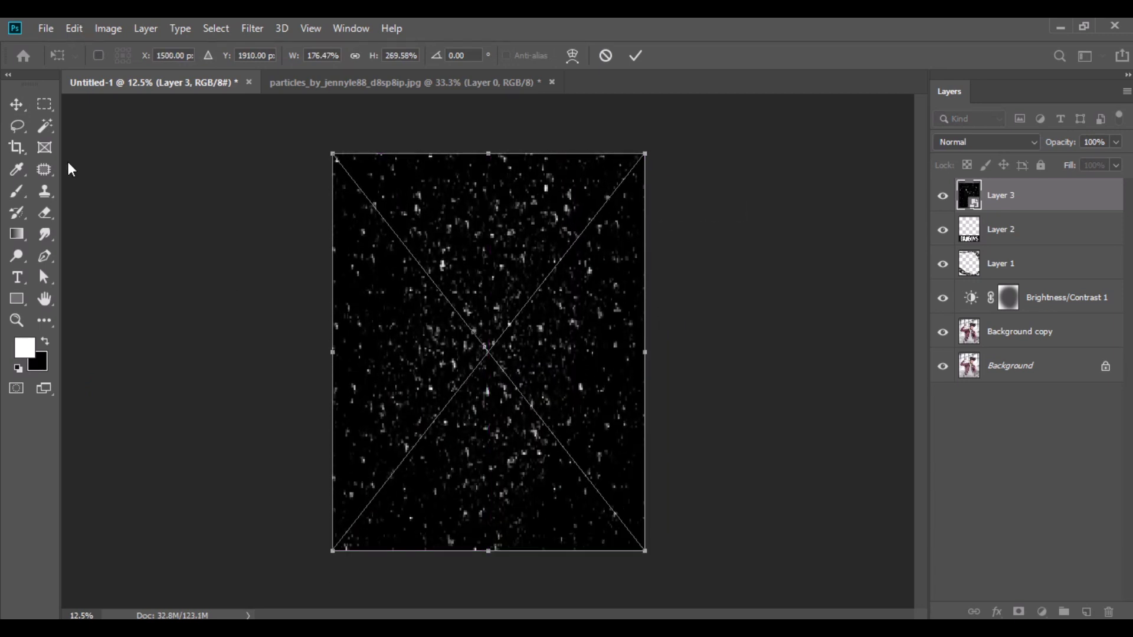
left_click(17, 104)
left_click(979, 141)
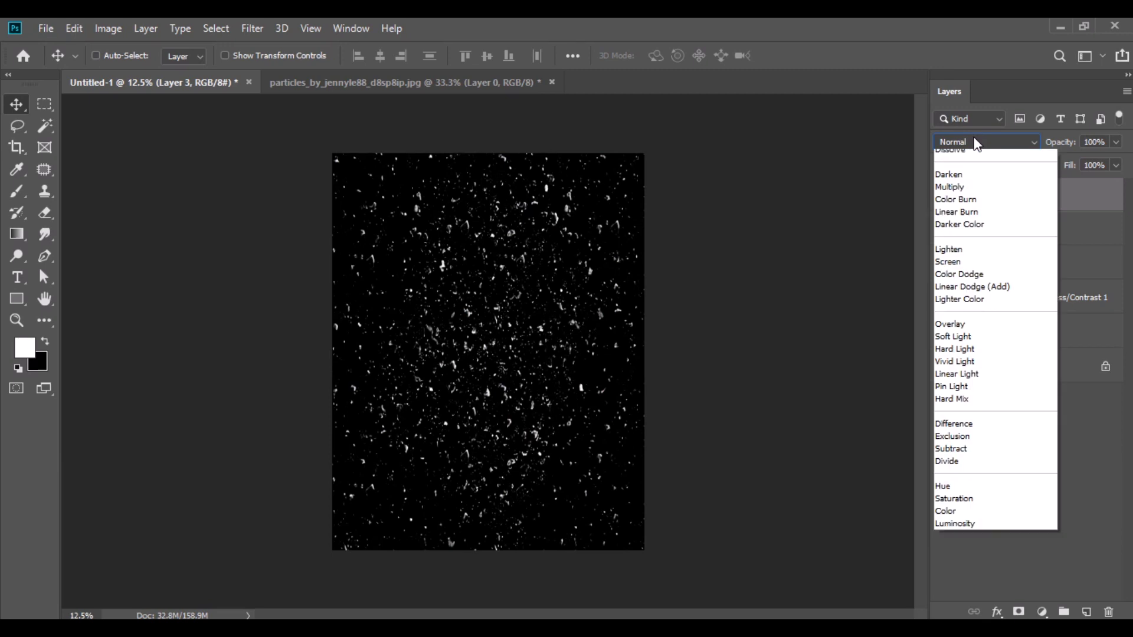
left_click(953, 280)
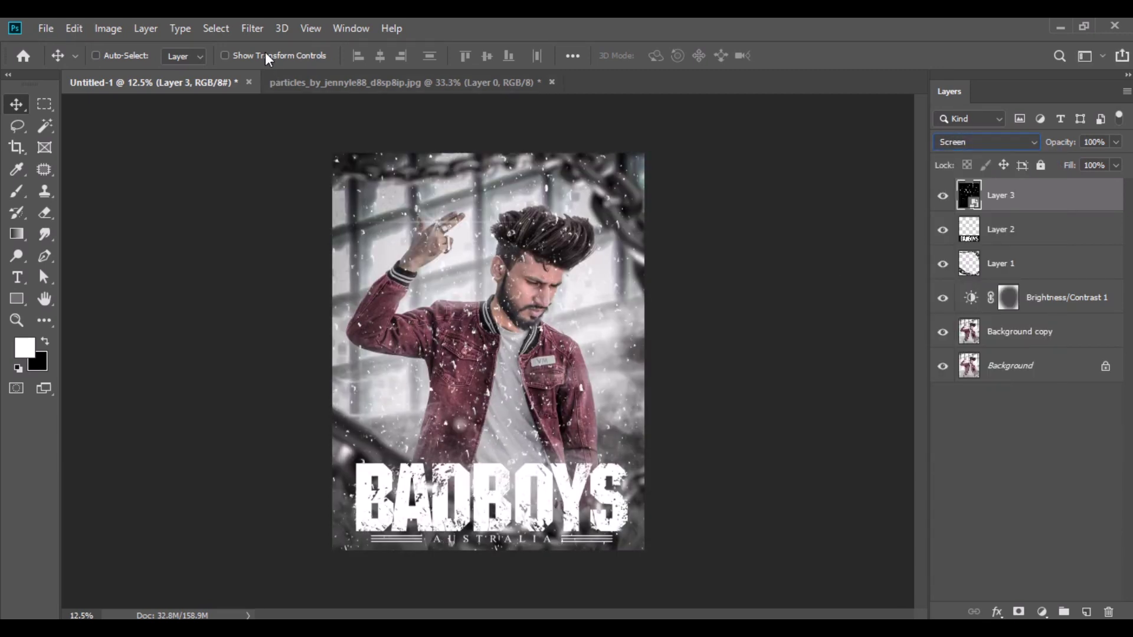
Apply a 7.6 px Gaussian Blur to the particles and add a layer mask.
left_click(253, 30)
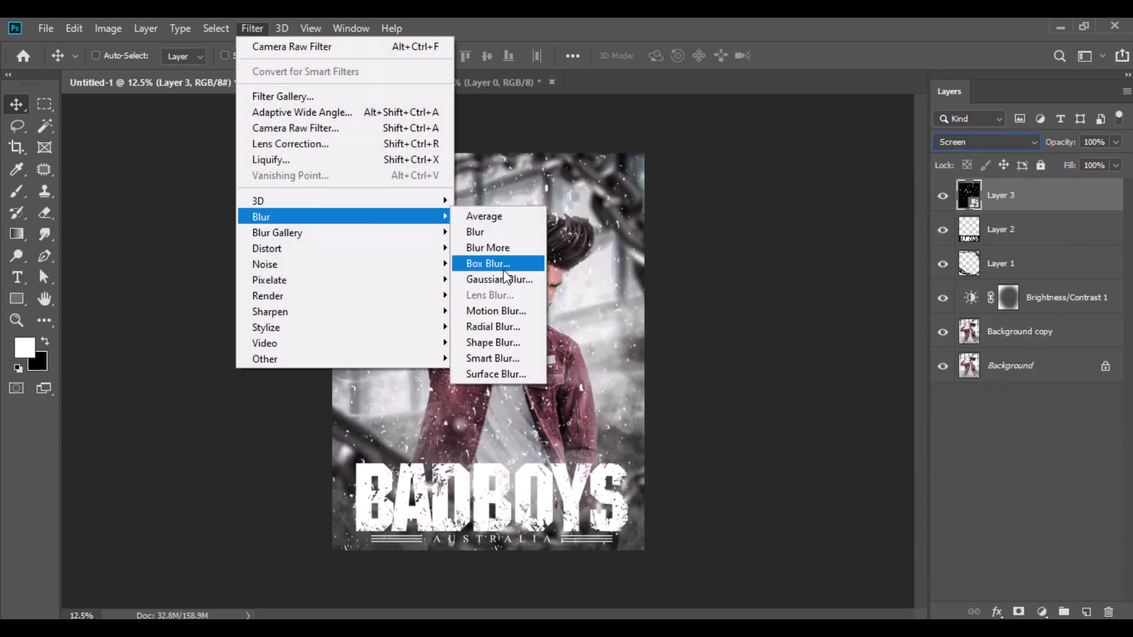
left_click(502, 278)
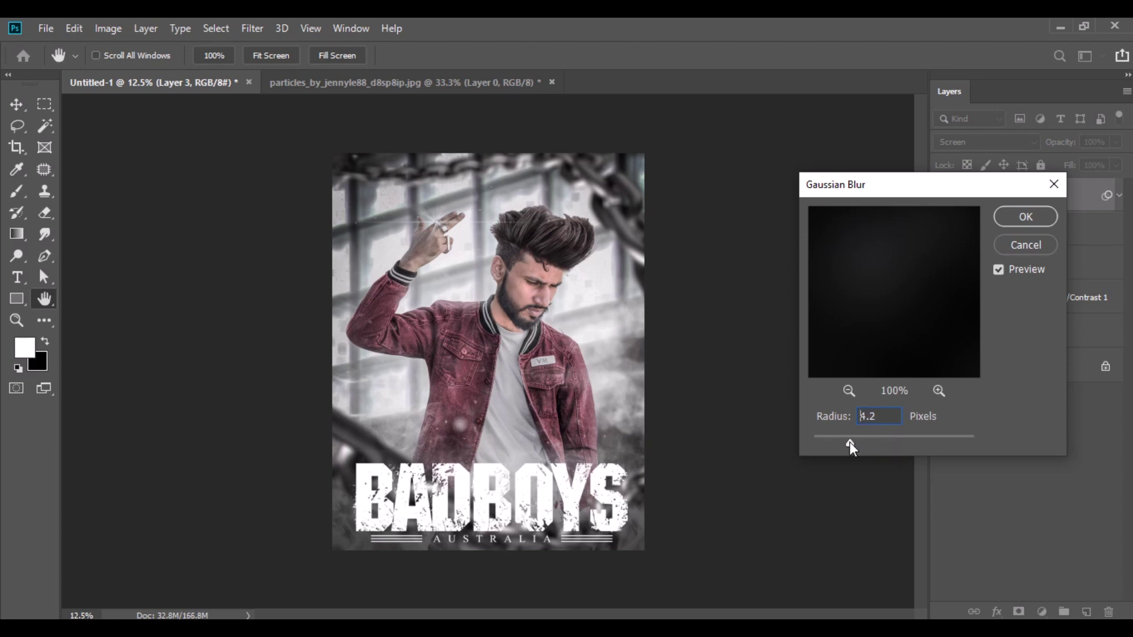
left_click_drag(851, 441, 867, 442)
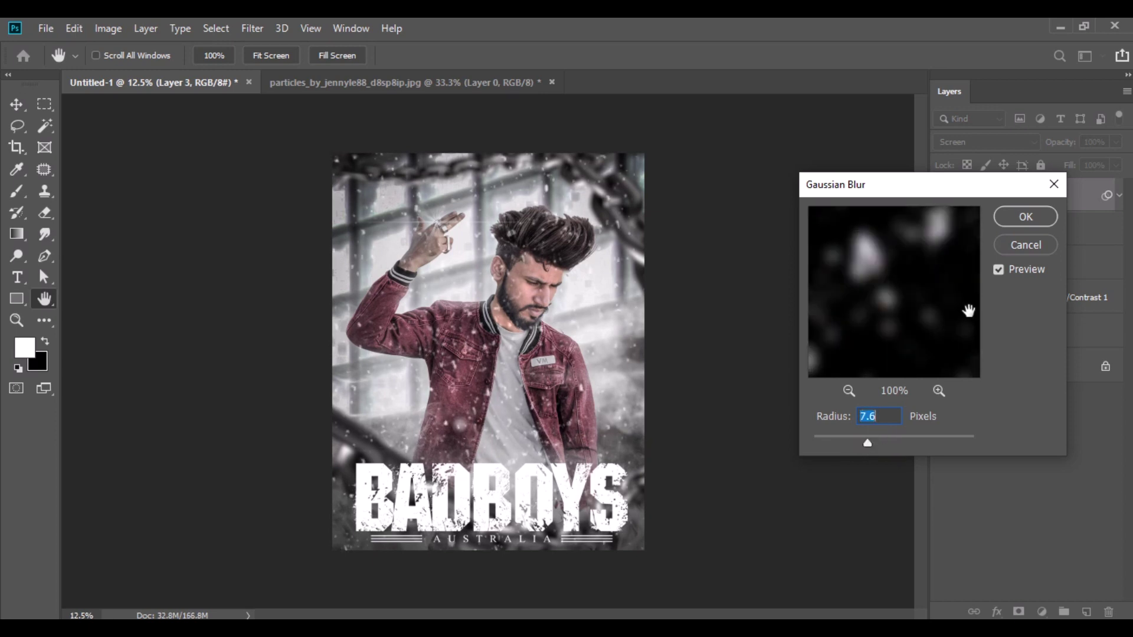
left_click(1003, 217)
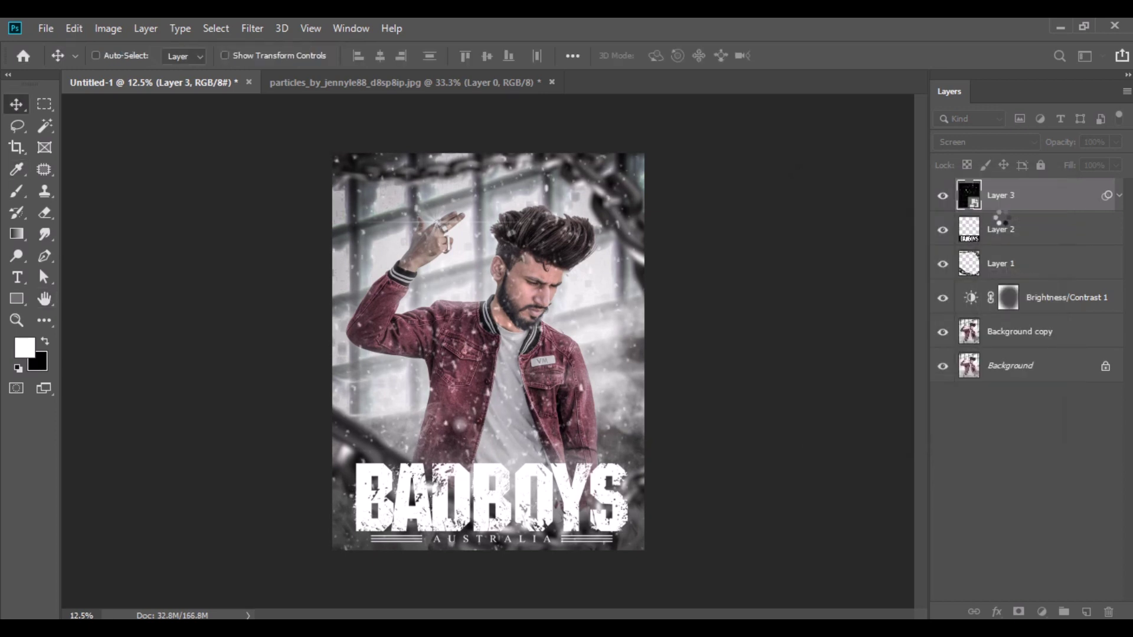
left_click(1018, 612)
Paint the particles off the man on the mask with a 700 px brush.
left_click(24, 190)
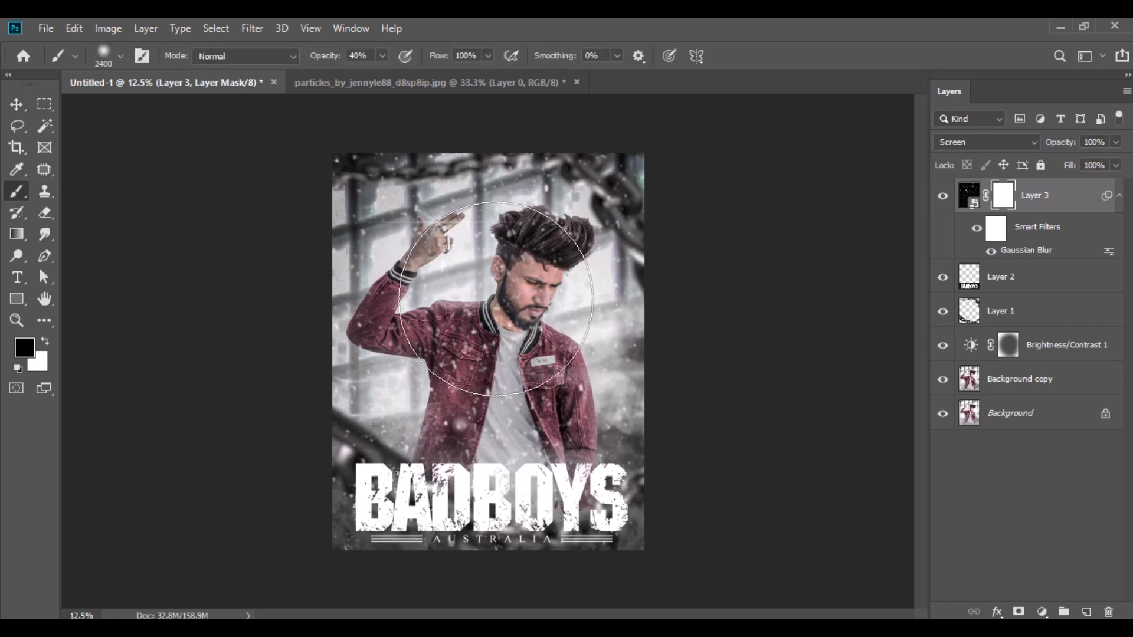
key("bracketleft")
key("bracketleft")
key("bracketleft")
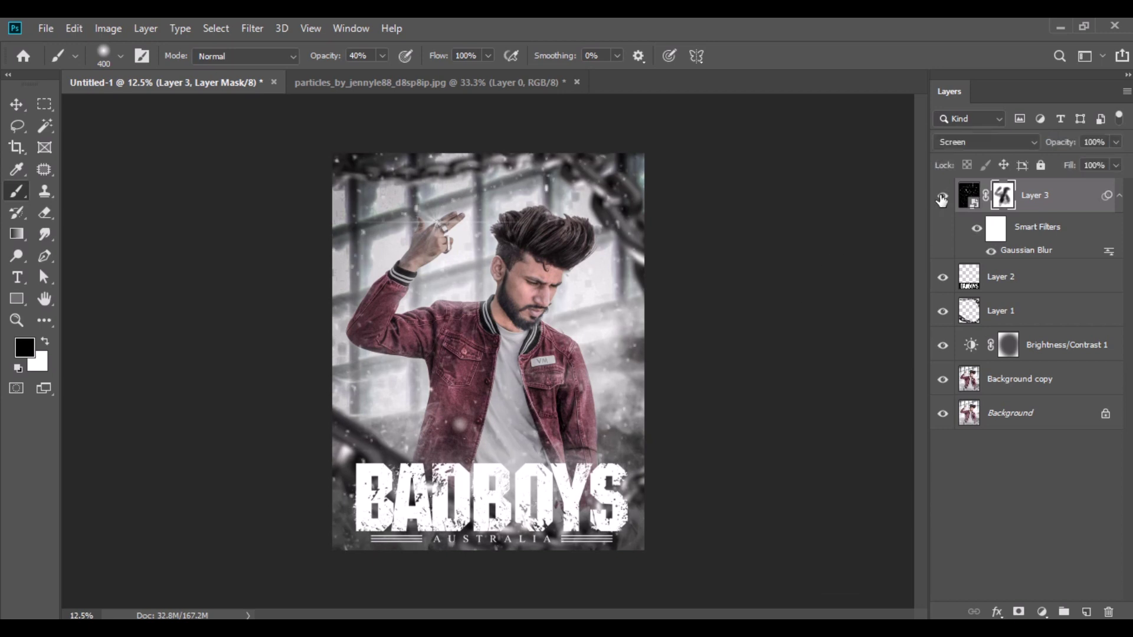
left_click(21, 110)
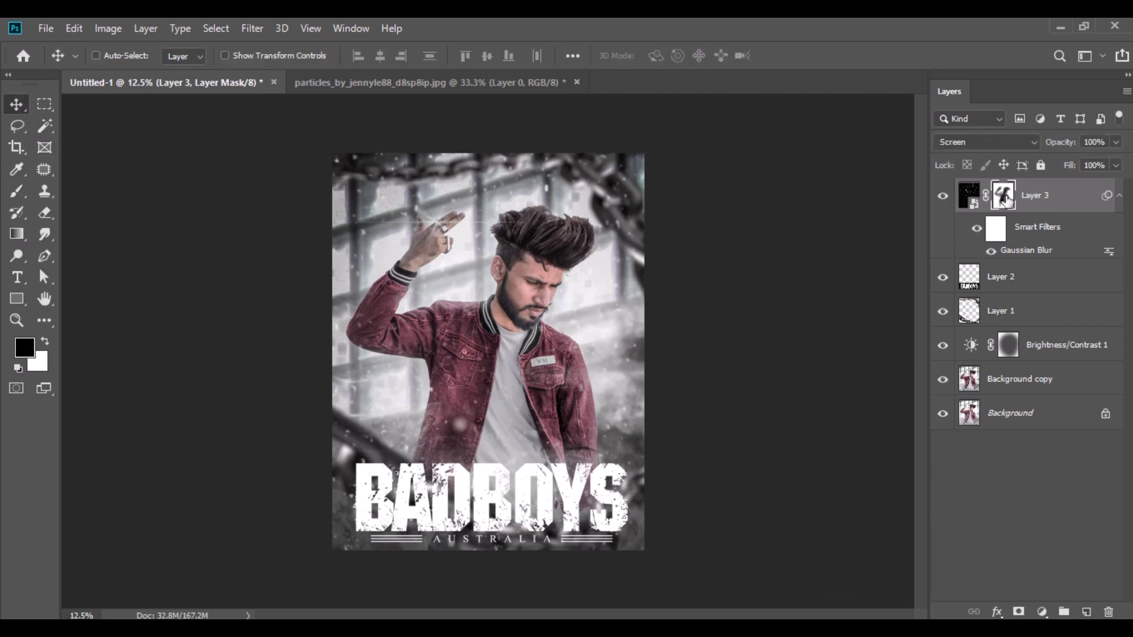
Merge visible layers, close the particles image without saving, and duplicate the merged Background.
right_click(1041, 202)
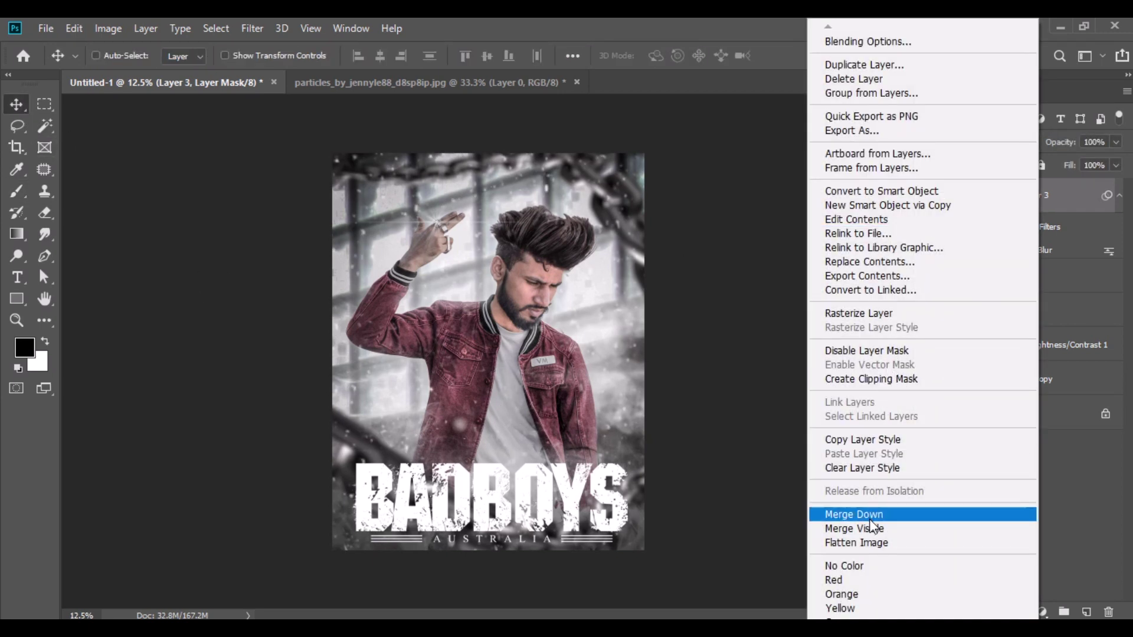
left_click(874, 527)
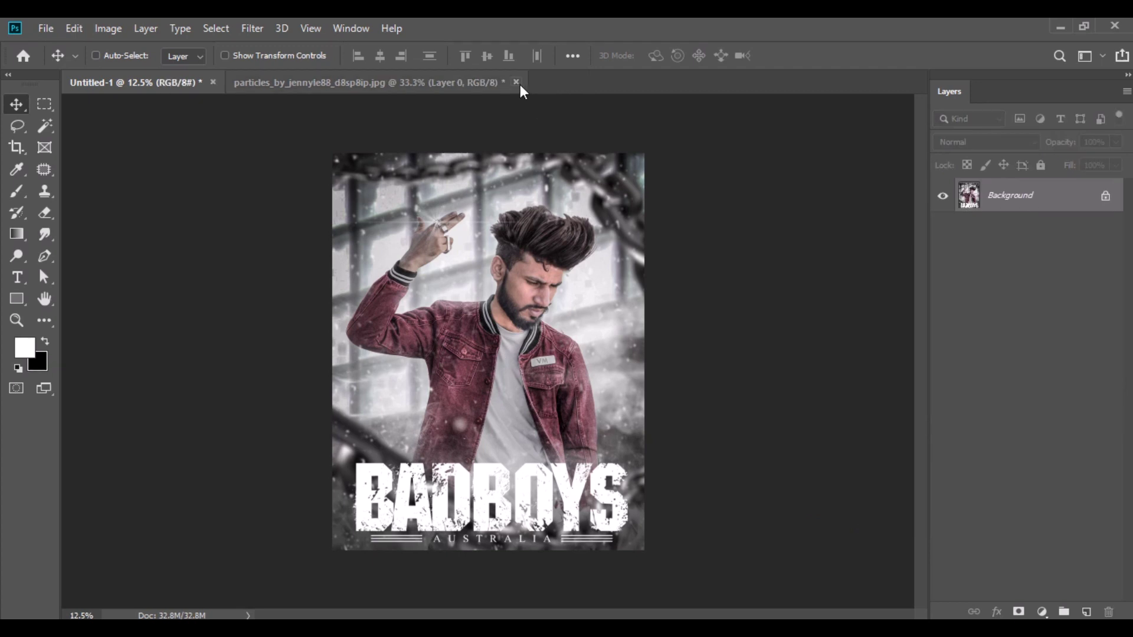
left_click(516, 82)
left_click(559, 269)
left_click_drag(1033, 199, 1082, 602)
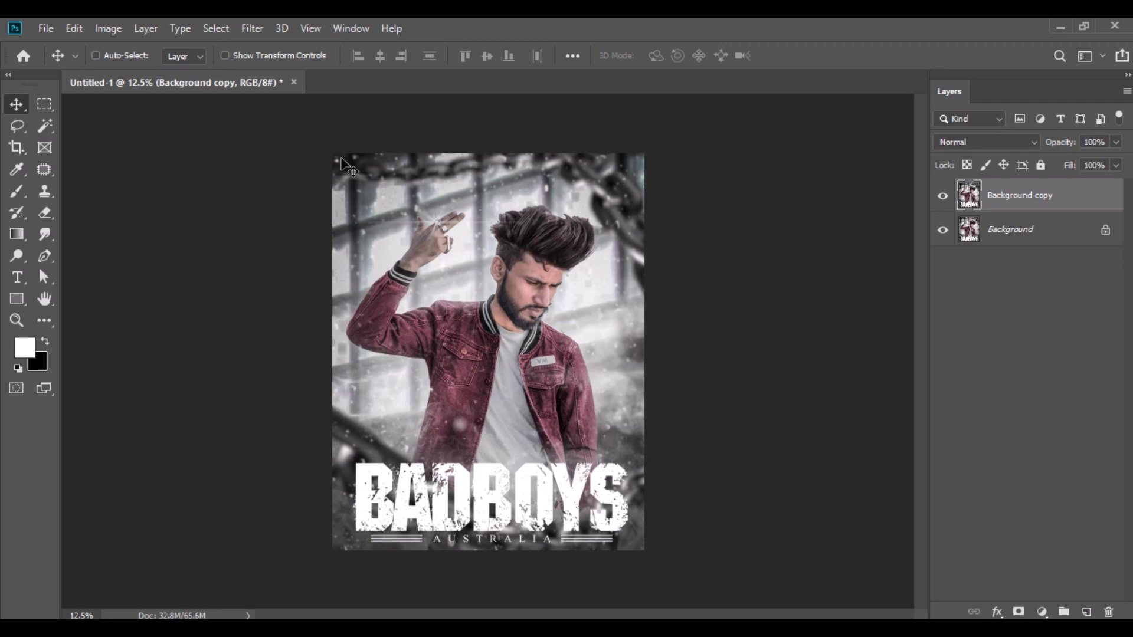
left_click(251, 29)
left_click(296, 126)
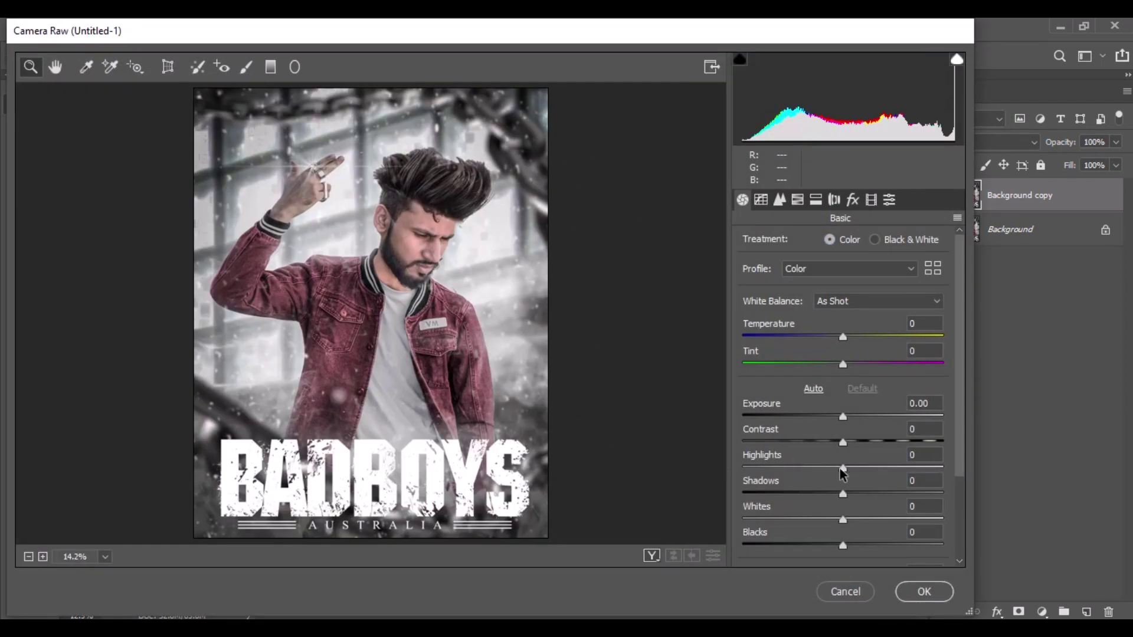
Set Highlights -65, Shadows -18, Whites +23, Blacks -23, Clarity +10 and Vibrance -19.
left_click_drag(843, 468, 778, 468)
mouse_move(844, 498)
left_mouse_down()
mouse_move(819, 496)
mouse_move(830, 492)
mouse_move(801, 520)
mouse_move(868, 520)
mouse_move(805, 546)
mouse_move(822, 547)
left_mouse_up()
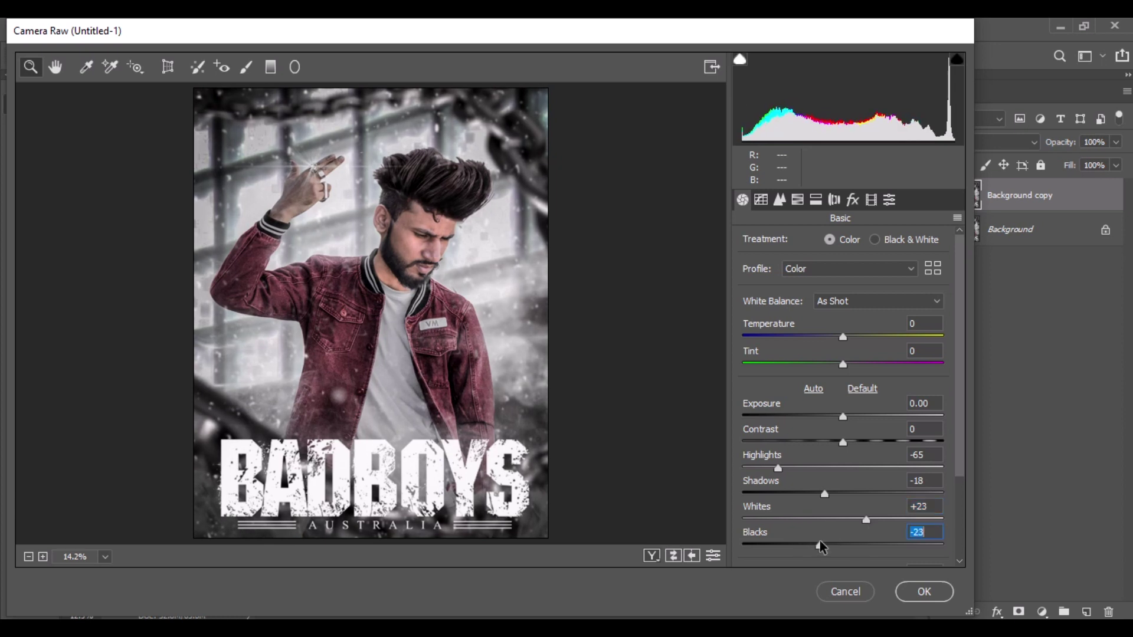
scroll(956, 539, "down", 3)
left_click_drag(844, 472, 857, 478)
left_click_drag(843, 526, 825, 526)
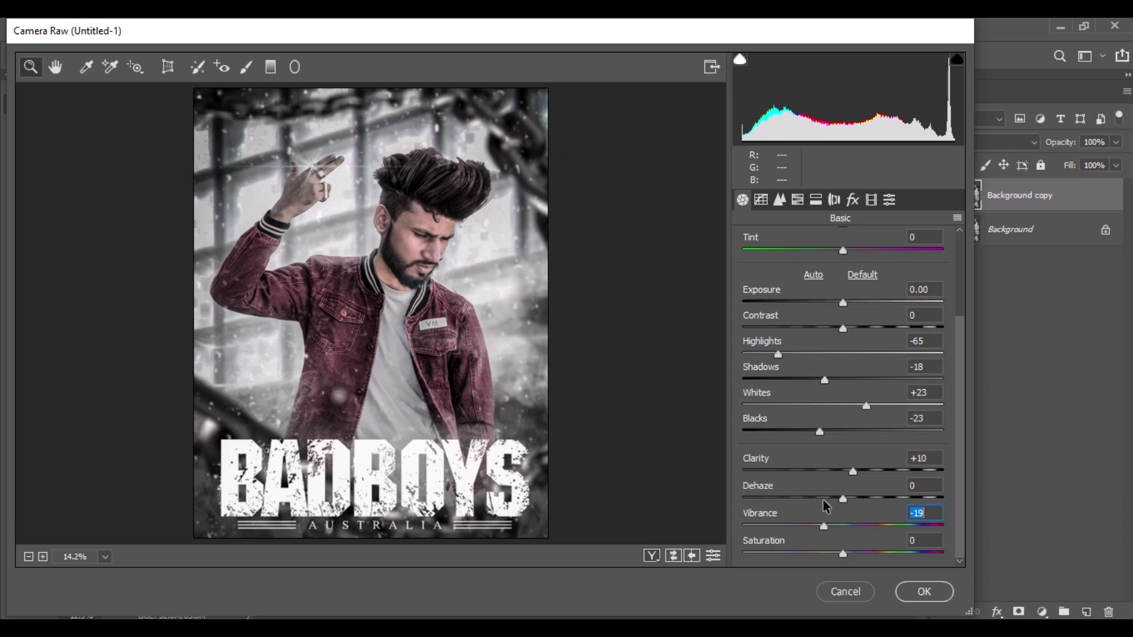
Raise Reds +13 and Oranges +15 saturation, add a -35 vignette, and apply the grade.
left_click(798, 199)
mouse_move(847, 306)
left_mouse_down()
mouse_move(891, 332)
mouse_move(821, 330)
left_mouse_up()
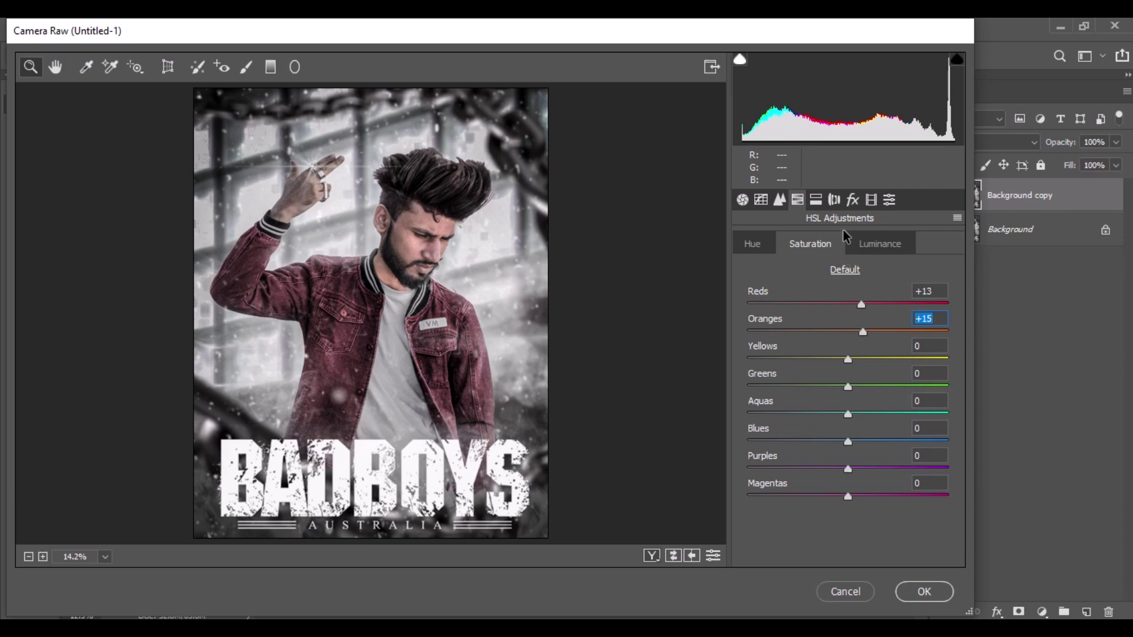
left_click(853, 200)
left_click_drag(845, 415, 813, 421)
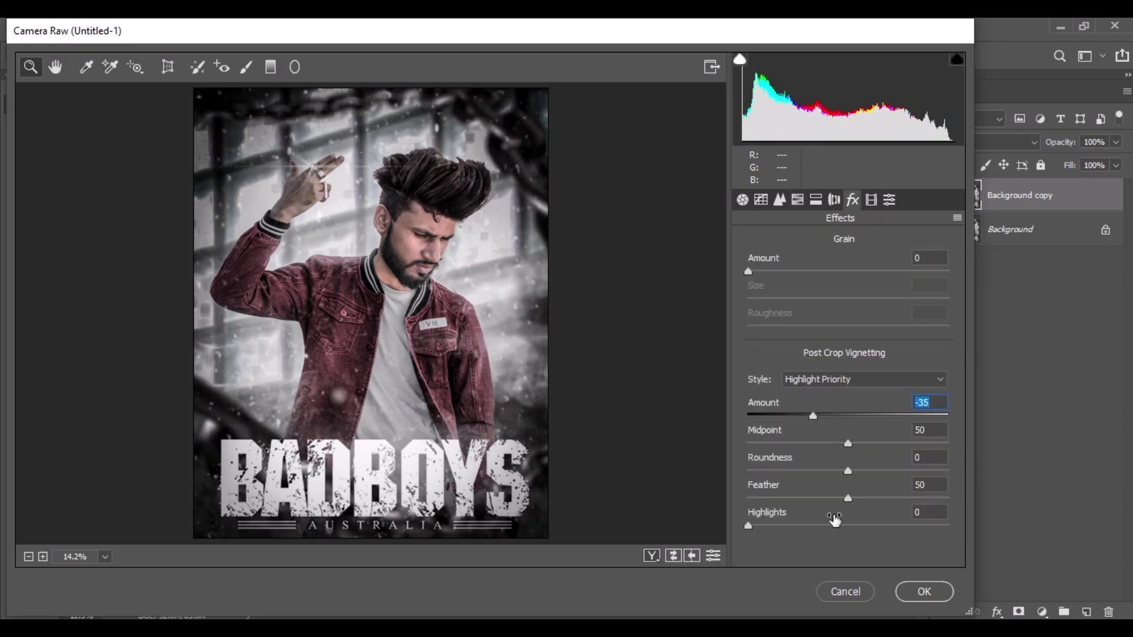
left_click(923, 592)
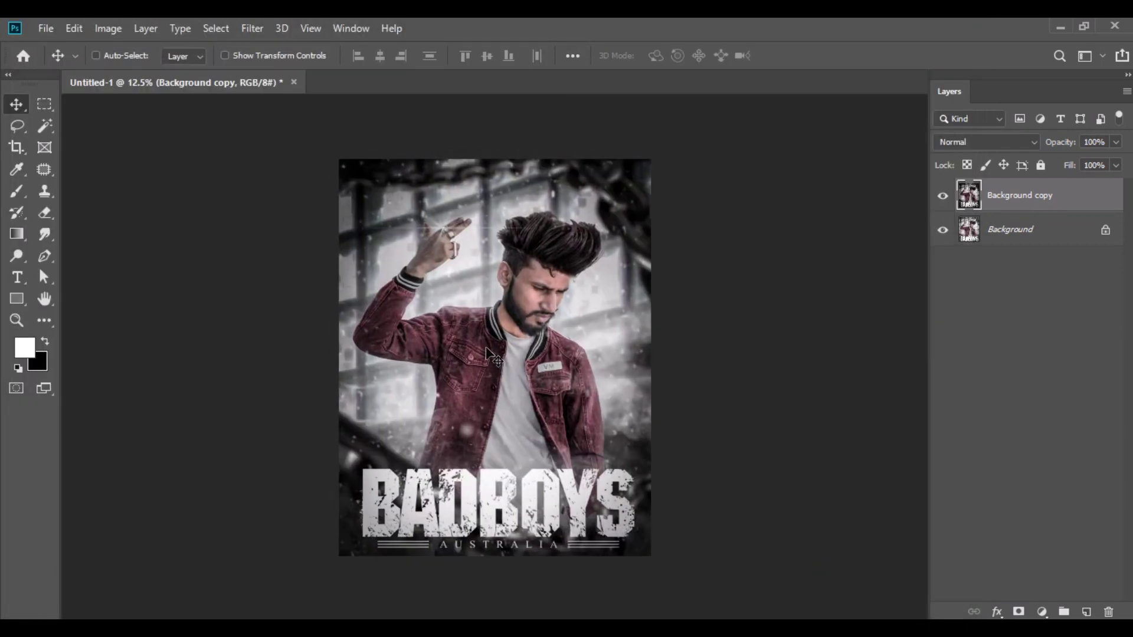
Display the finished BADBOYS poster in full-screen mode with no interface, zoomed in.
key("f")
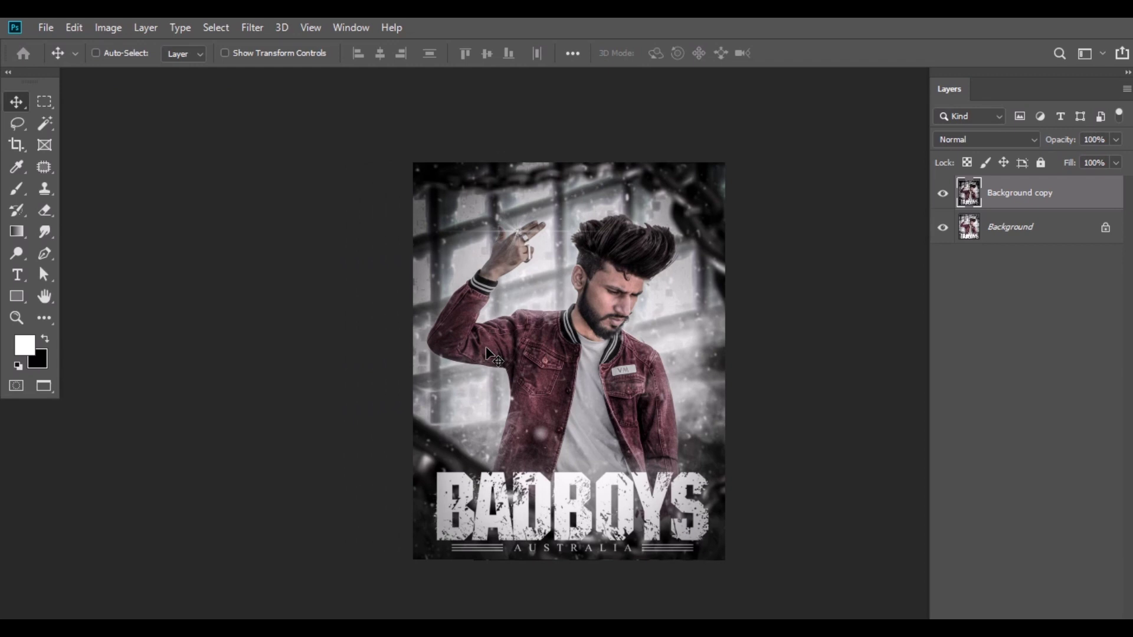
key("f")
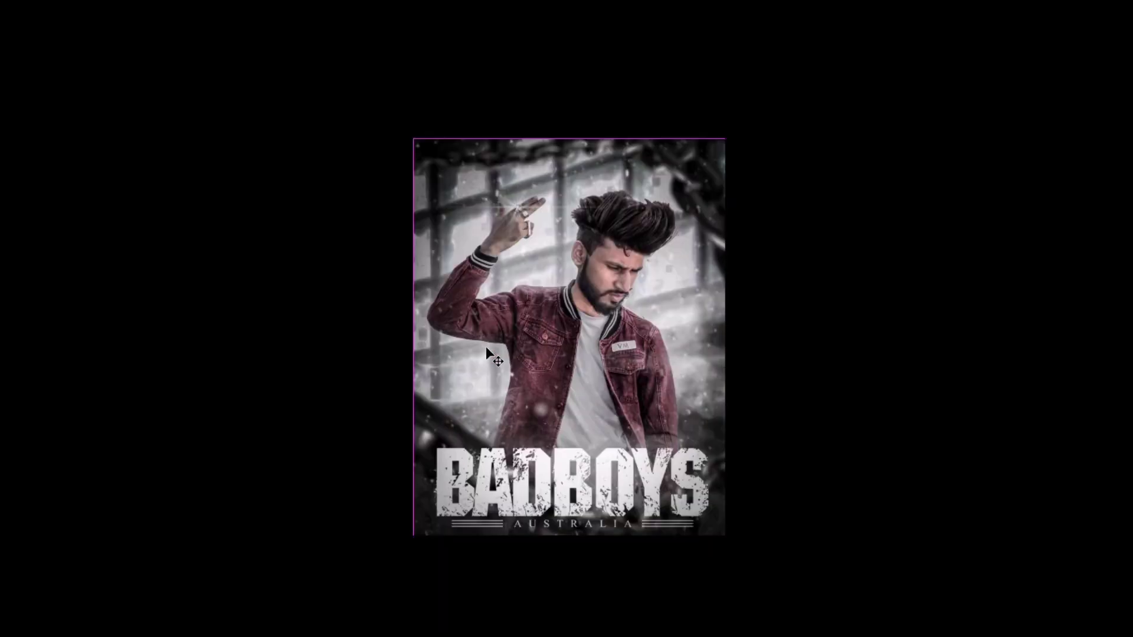
key("ctrl+plus")
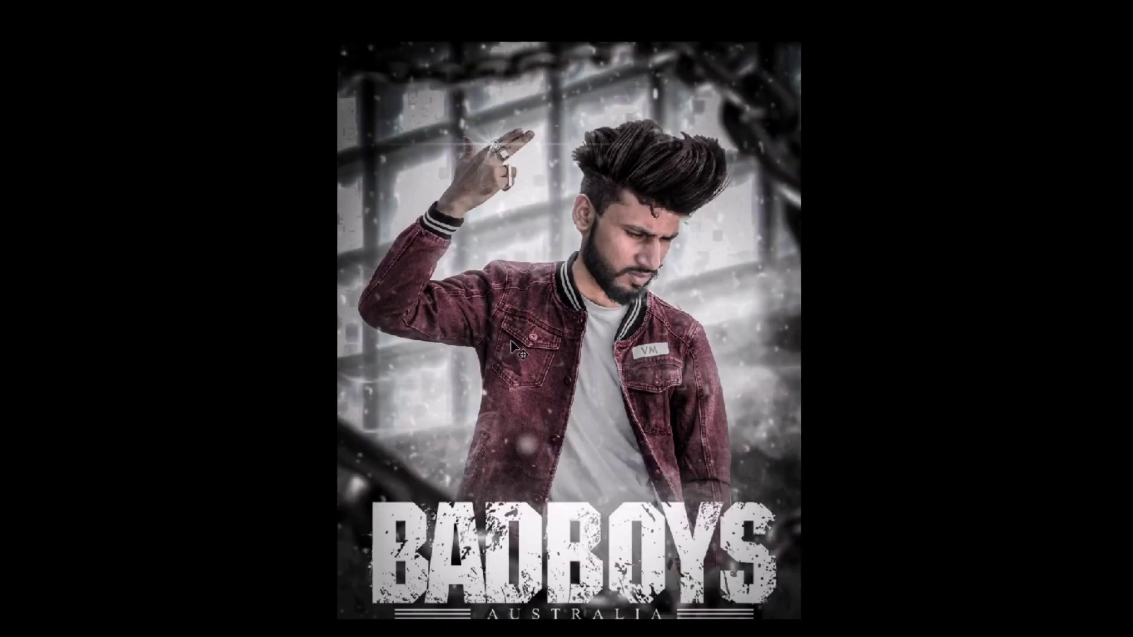